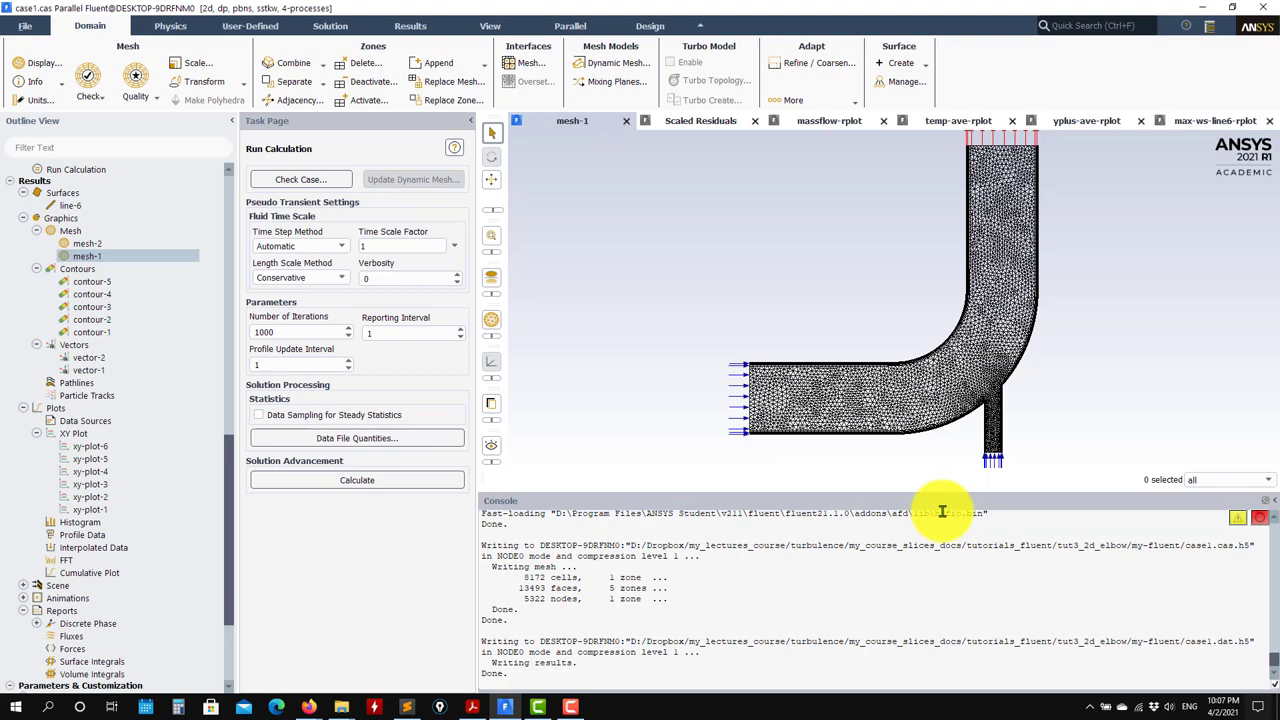
Collapse the Mesh, Contours and Vectors branches under Graphics in the outline tree
{"action": "scroll", "coordinate": [1145, 198], "scroll_direction": "up", "scroll_amount": 5}
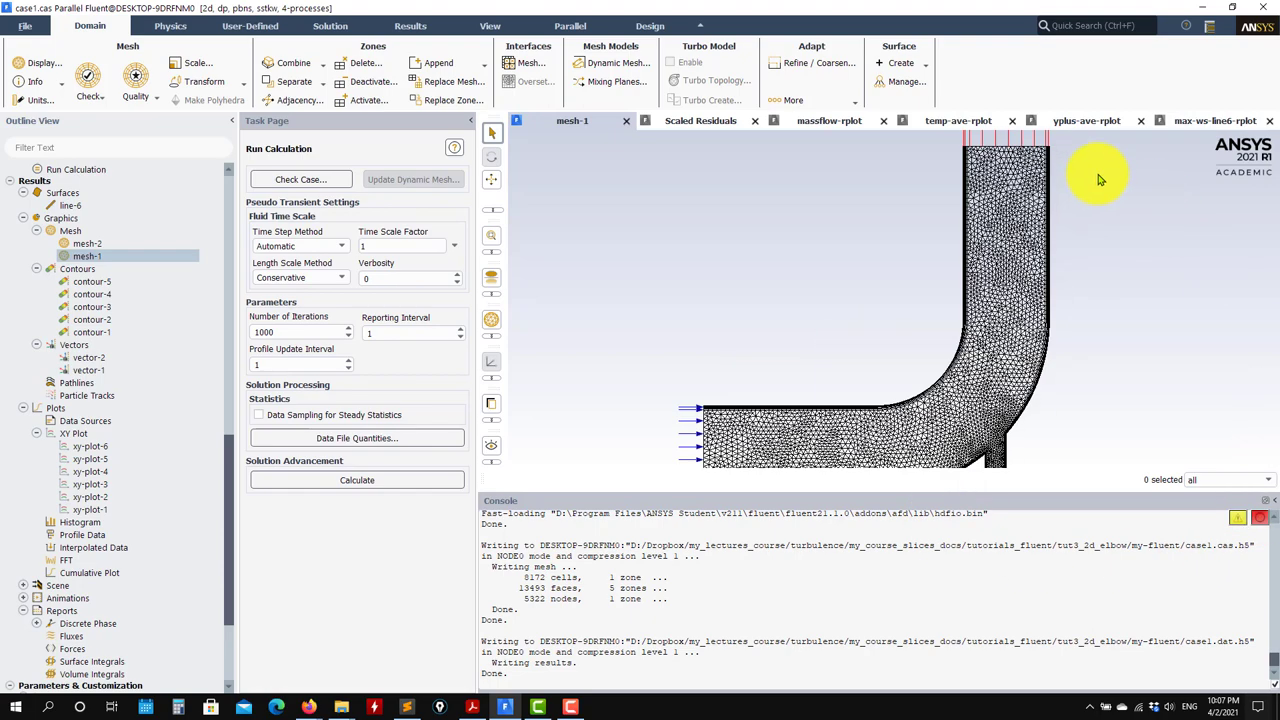
{"action": "scroll", "coordinate": [1090, 177], "scroll_direction": "up", "scroll_amount": 4}
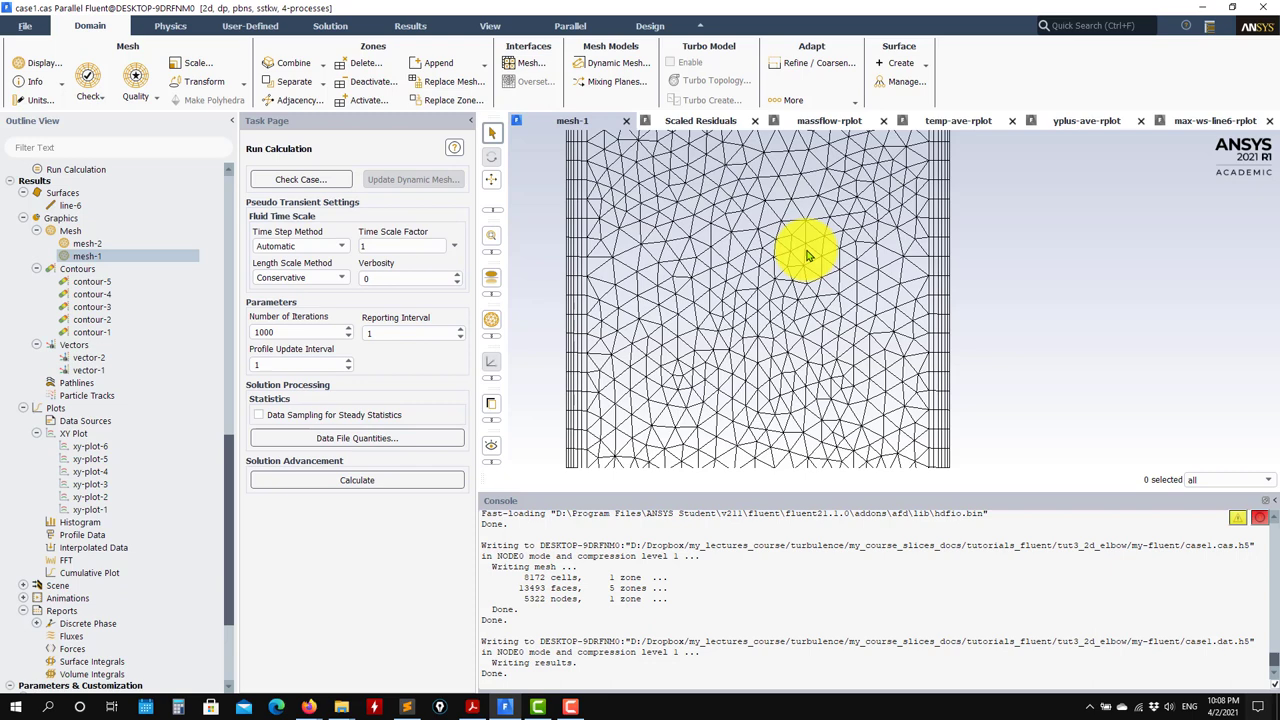
{"action": "left_click", "coordinate": [36, 231]}
{"action": "left_click", "coordinate": [36, 244]}
{"action": "left_click", "coordinate": [36, 256]}
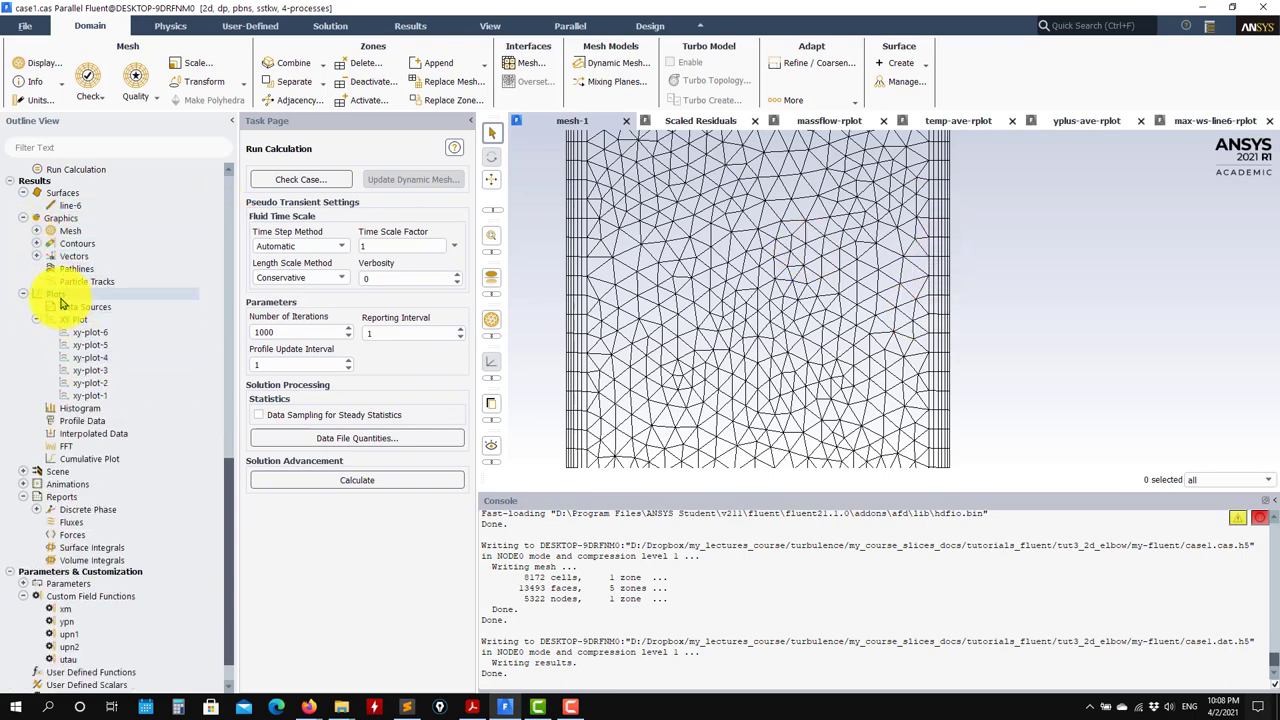
Collapse the Boundary Conditions, Cell Zone Conditions and Materials branches in the outline tree
{"action": "scroll", "coordinate": [22, 300], "scroll_direction": "up", "scroll_amount": 14}
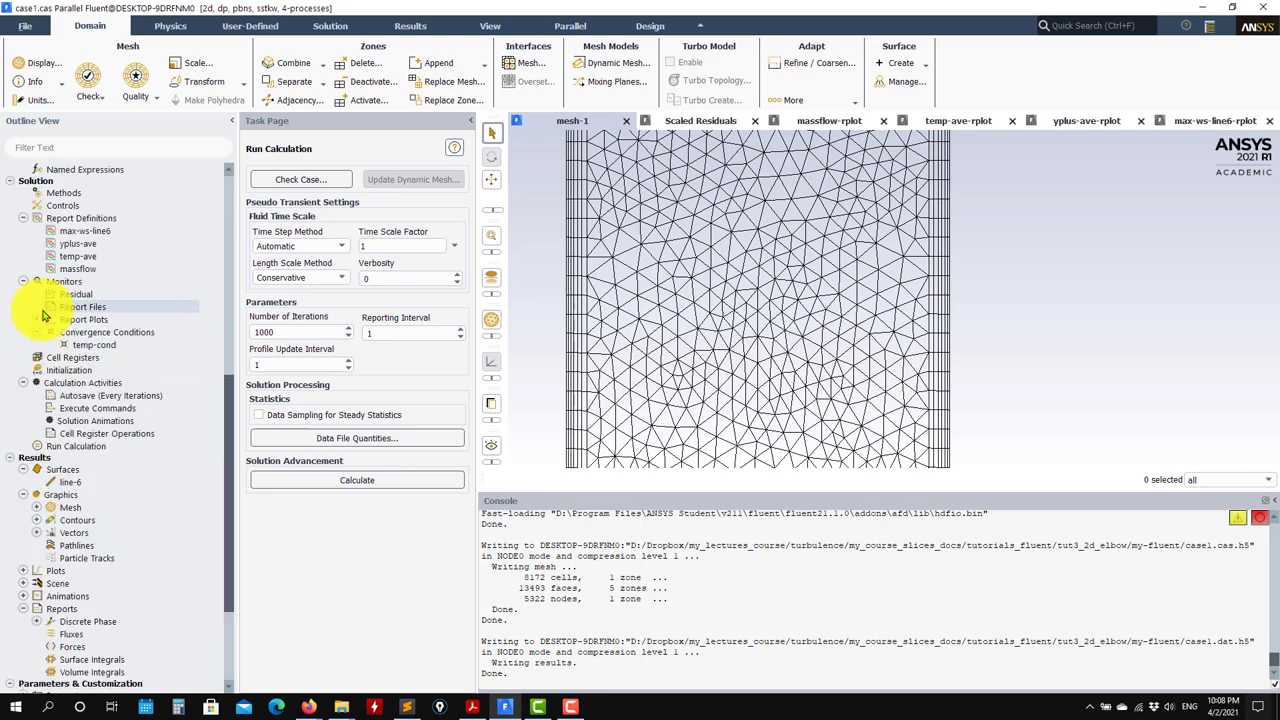
{"action": "left_click", "coordinate": [23, 270]}
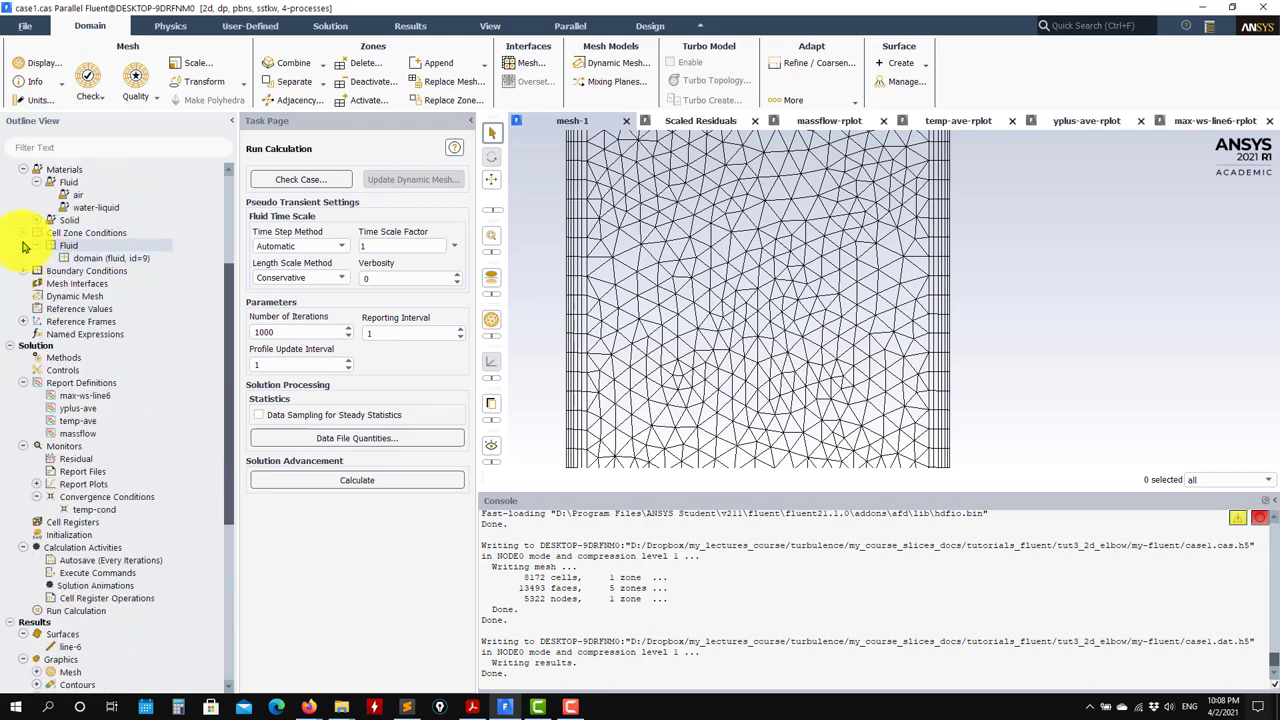
{"action": "left_click", "coordinate": [23, 232]}
{"action": "left_click", "coordinate": [36, 182]}
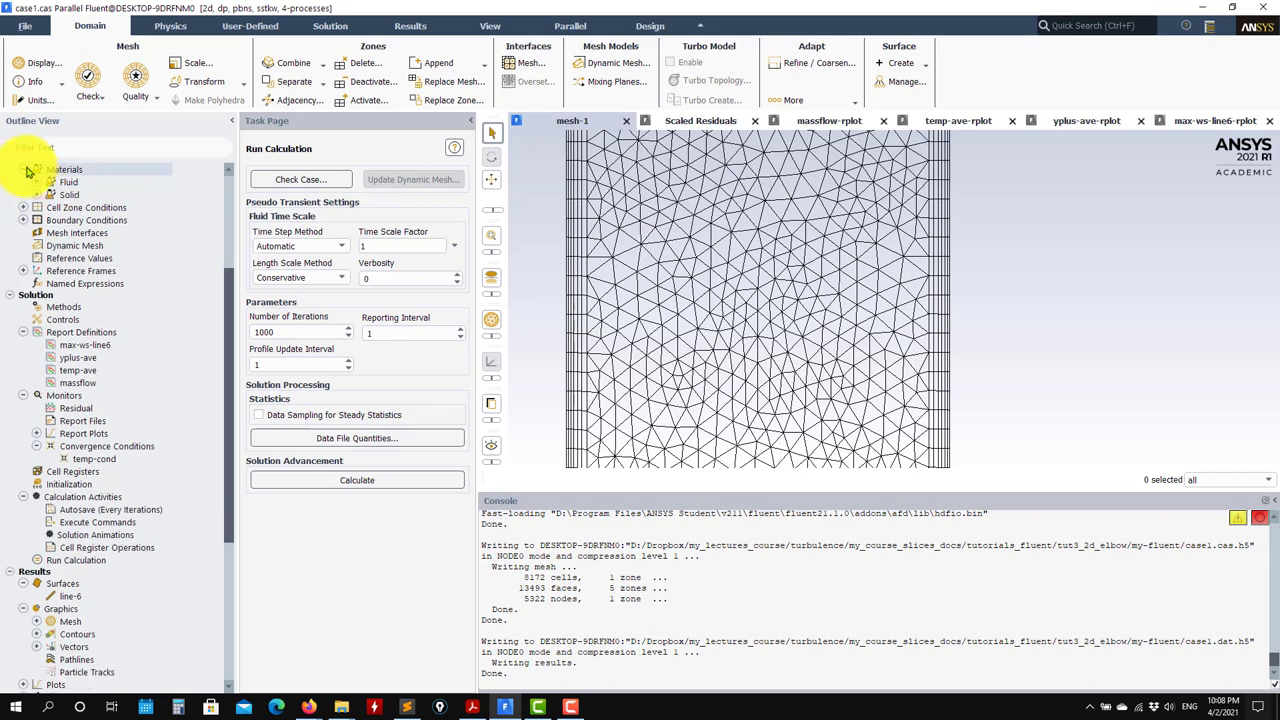
{"action": "left_click", "coordinate": [24, 170]}
Collapse the Report Definitions, Monitors and Calculation Activities branches in the outline tree
{"action": "scroll", "coordinate": [60, 270], "scroll_direction": "up", "scroll_amount": 5}
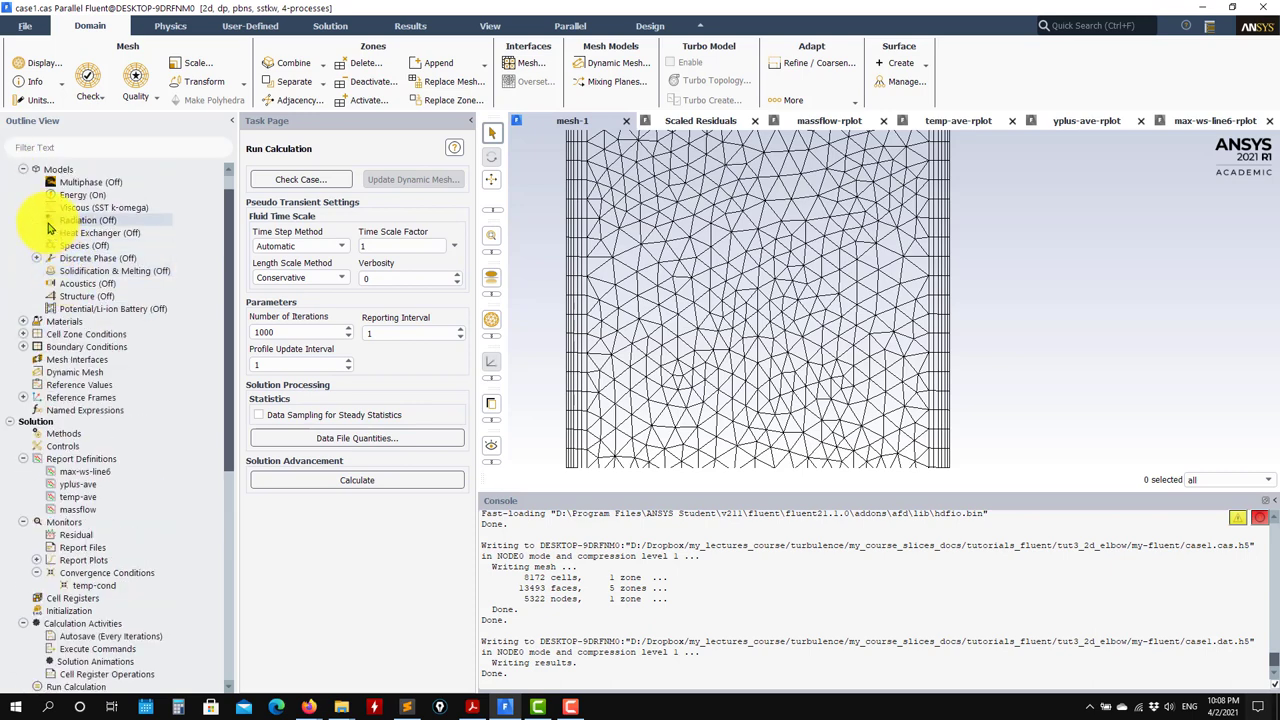
{"action": "scroll", "coordinate": [38, 345], "scroll_direction": "down", "scroll_amount": 3}
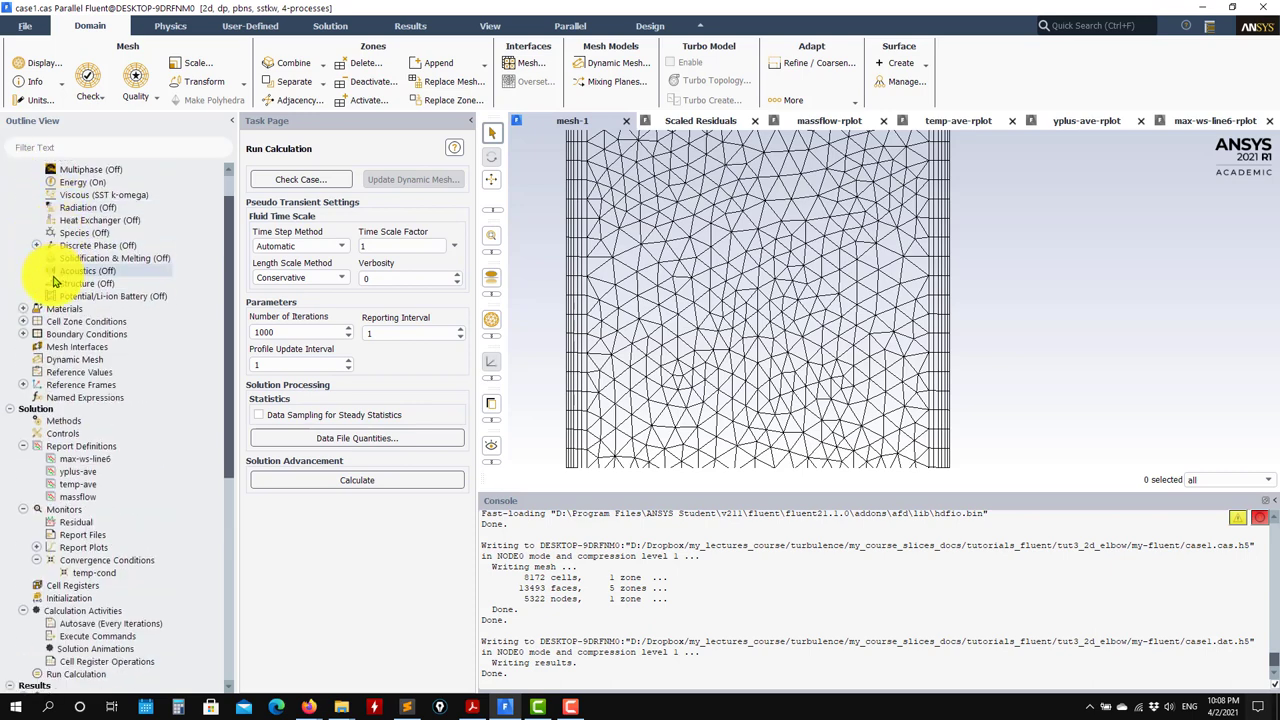
{"action": "left_click", "coordinate": [25, 370]}
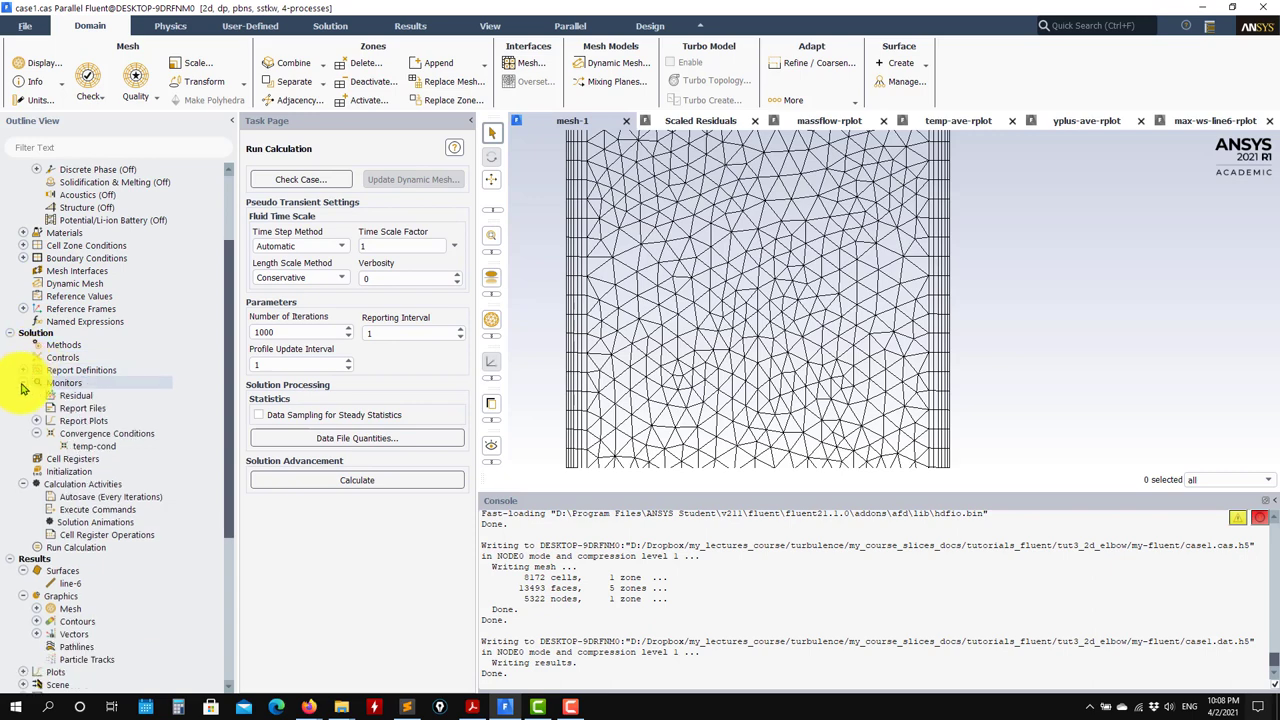
{"action": "left_click", "coordinate": [25, 383]}
{"action": "left_click", "coordinate": [24, 421]}
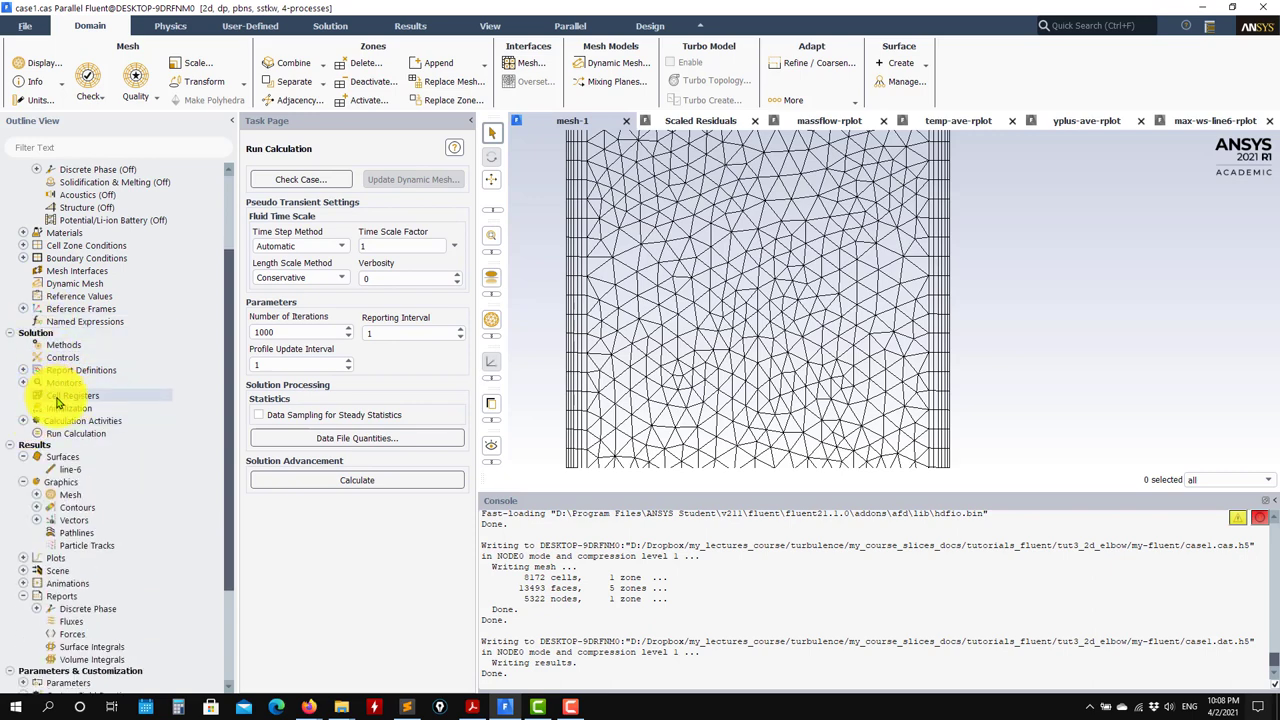
Create a boundary cell register on wall-domain with a cell distance of 1, then save and display it
{"action": "right_click", "coordinate": [60, 401]}
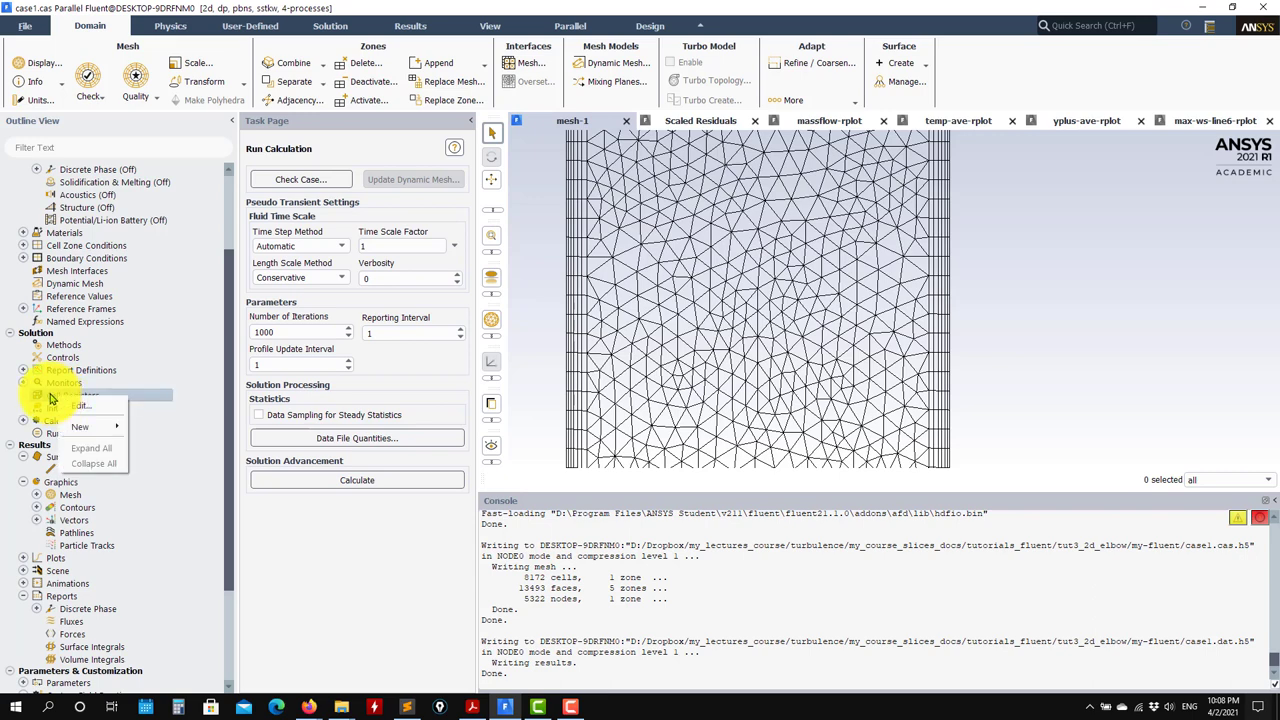
{"action": "mouse_move", "coordinate": [86, 427]}
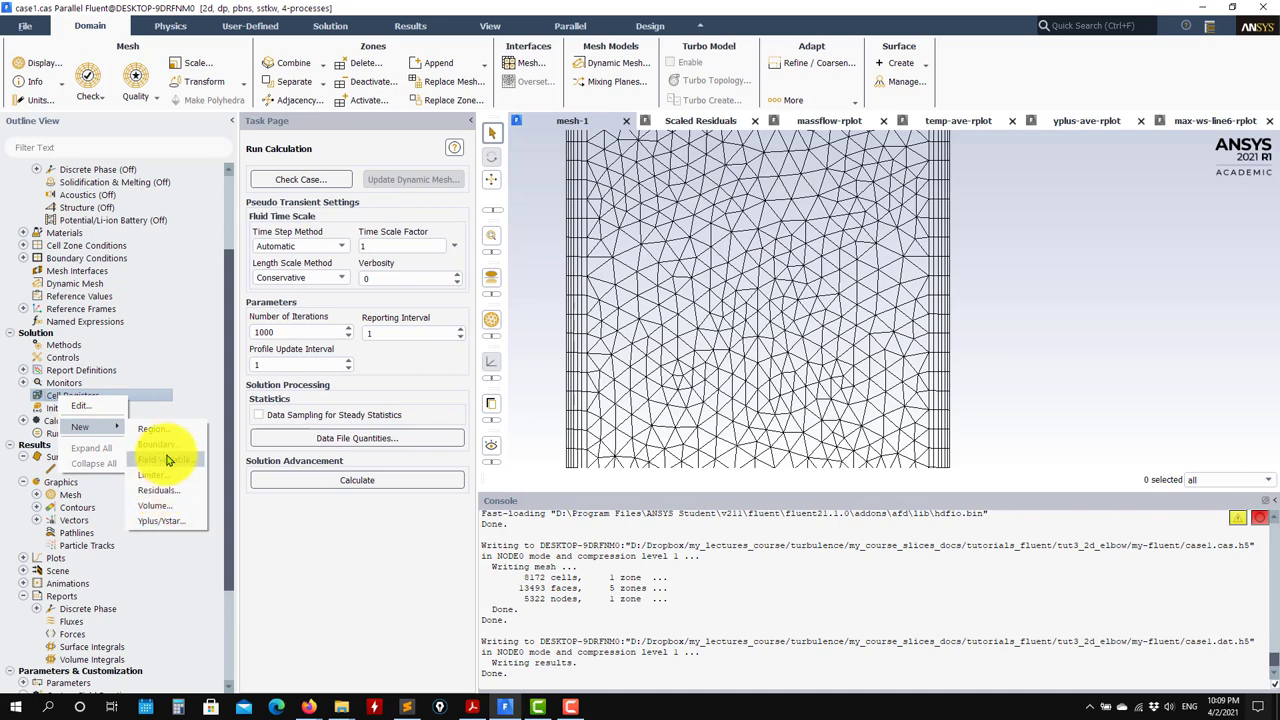
{"action": "left_click", "coordinate": [162, 446]}
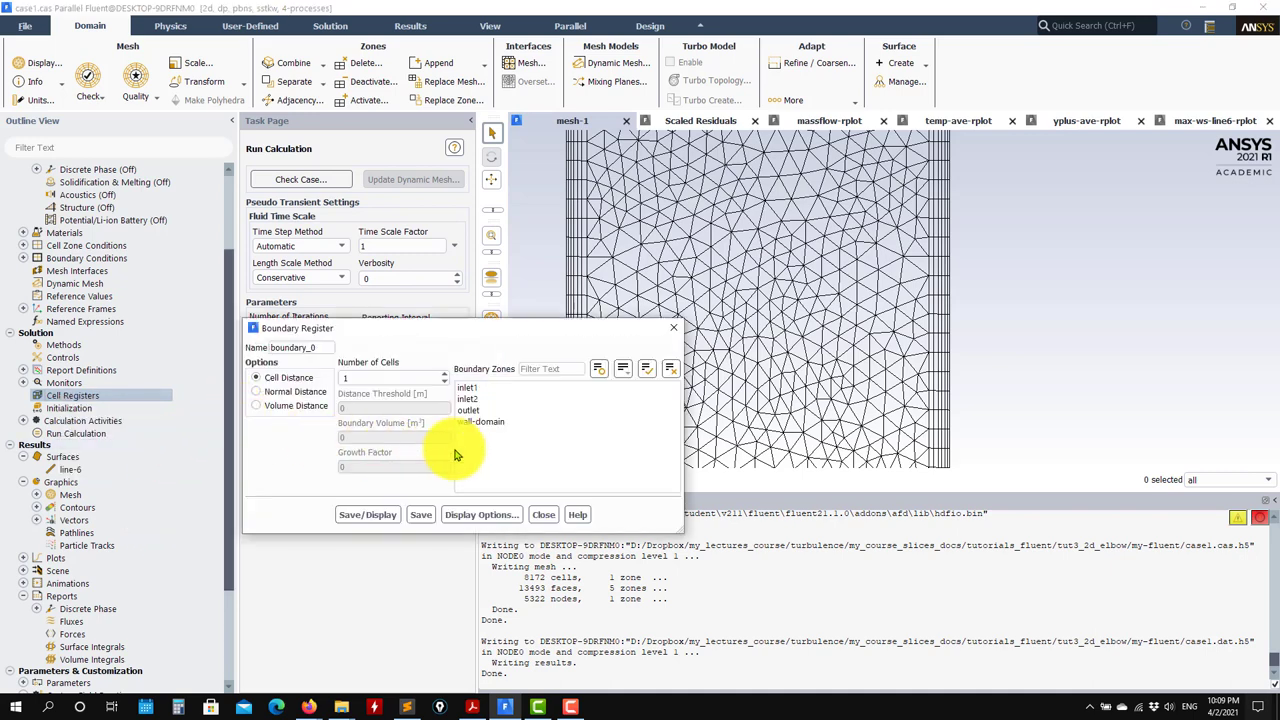
{"action": "left_click", "coordinate": [481, 423]}
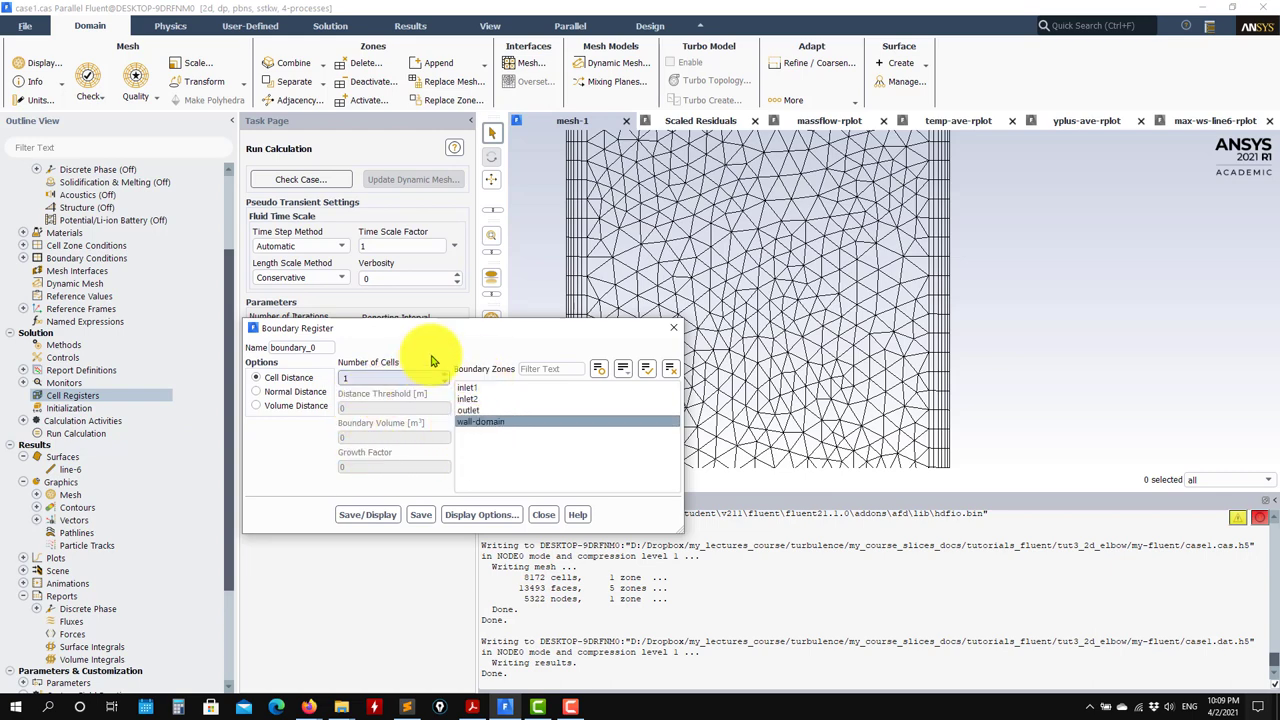
{"action": "left_click_drag", "start_coordinate": [445, 328], "coordinate": [341, 268]}
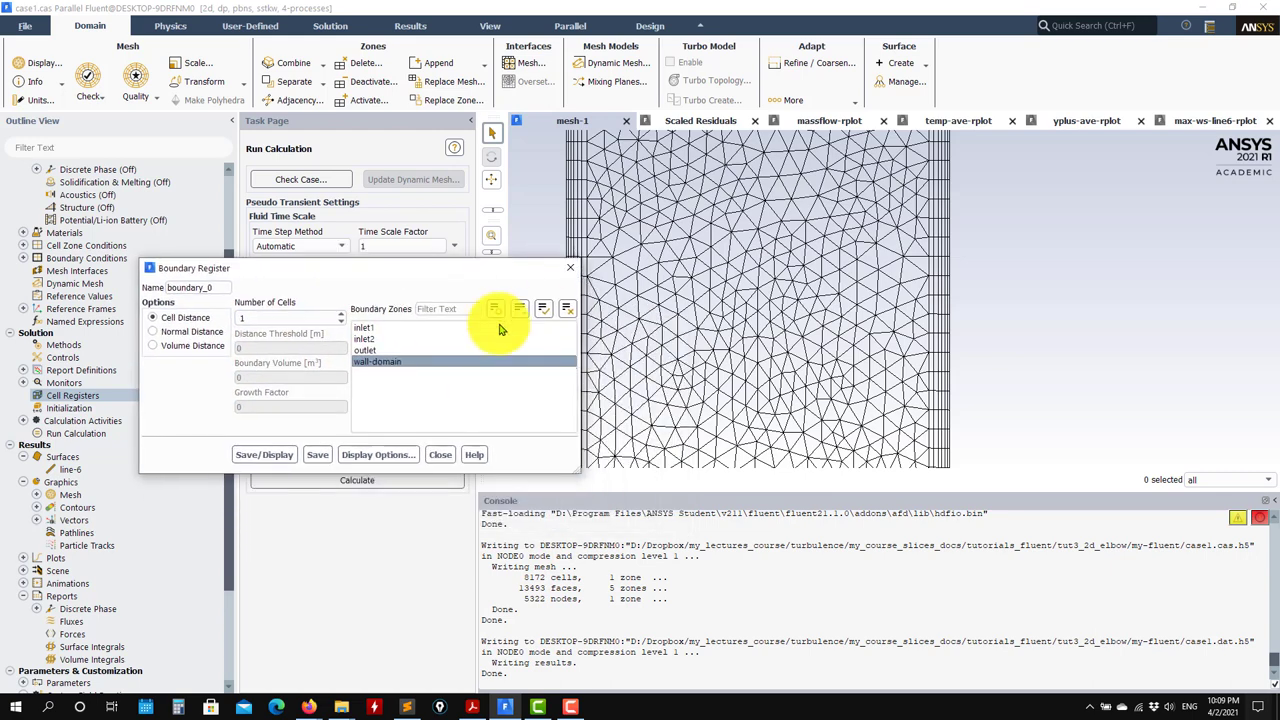
{"action": "left_click", "coordinate": [260, 456]}
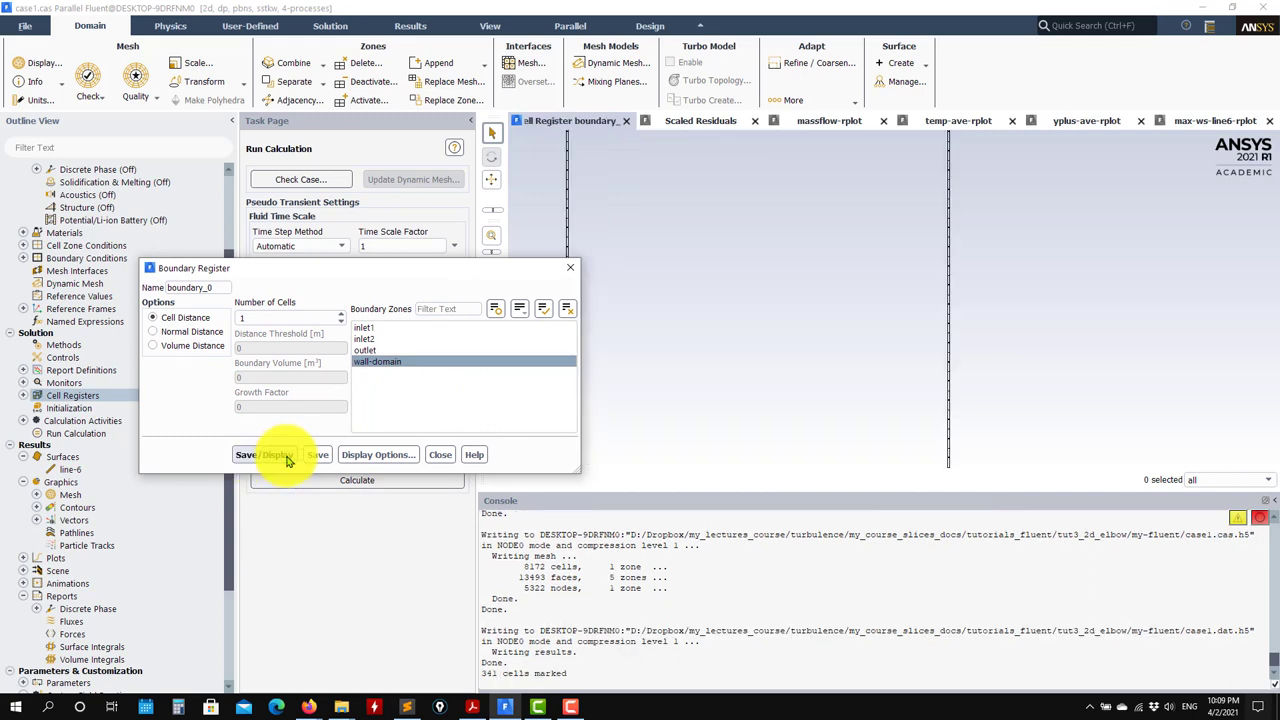
Set the boundary register's number of cells to 3 and save and display it again
{"action": "scroll", "coordinate": [890, 360], "scroll_direction": "down", "scroll_amount": 5}
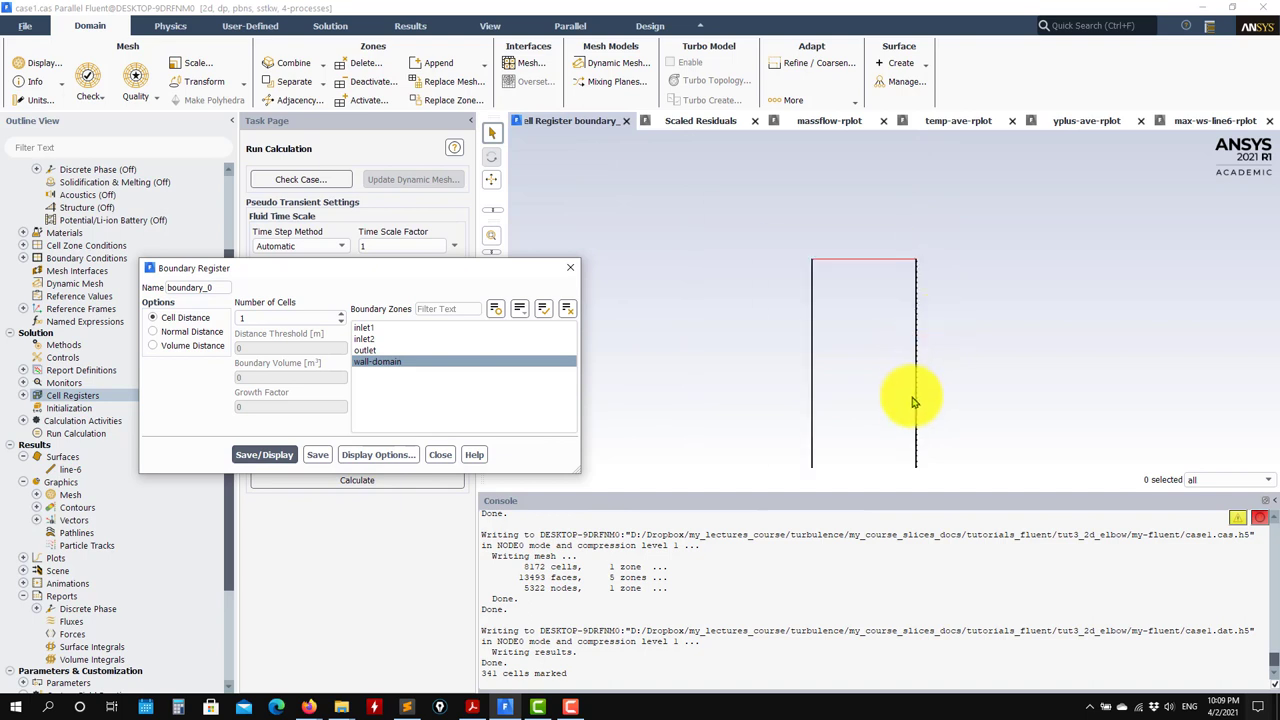
{"action": "scroll", "coordinate": [829, 214], "scroll_direction": "down", "scroll_amount": 5}
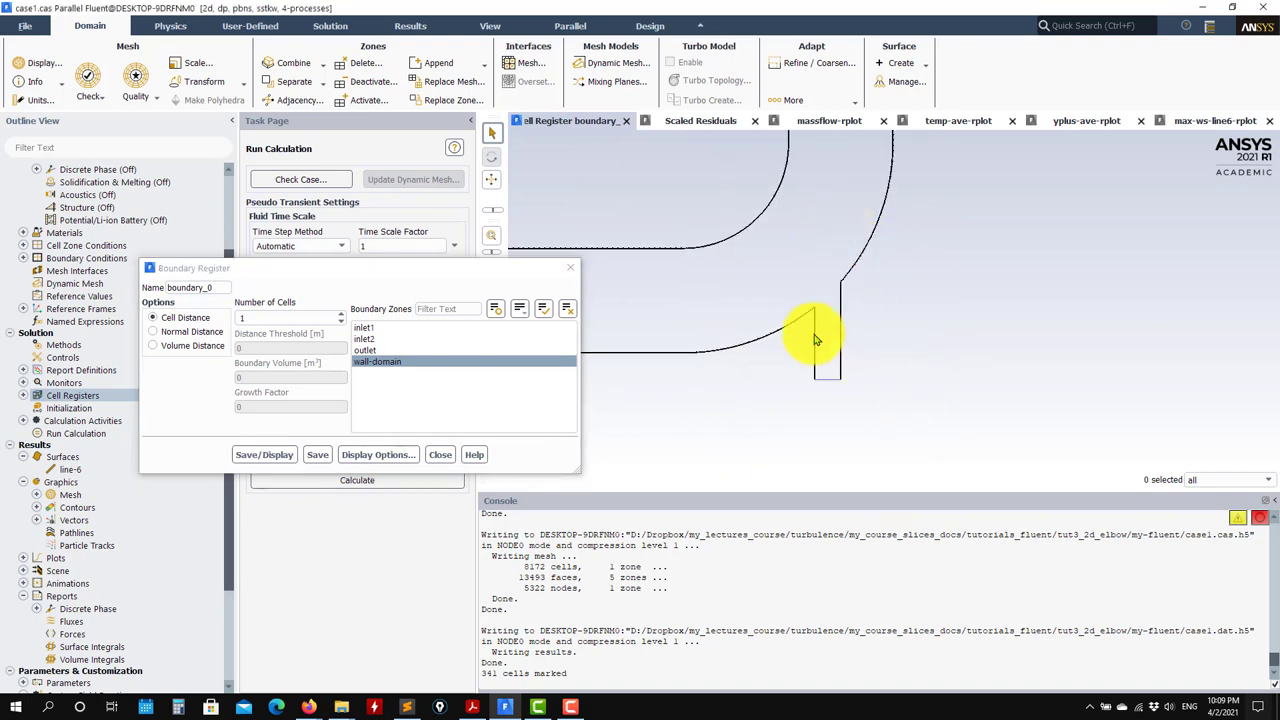
{"action": "scroll", "coordinate": [875, 330], "scroll_direction": "up", "scroll_amount": 5}
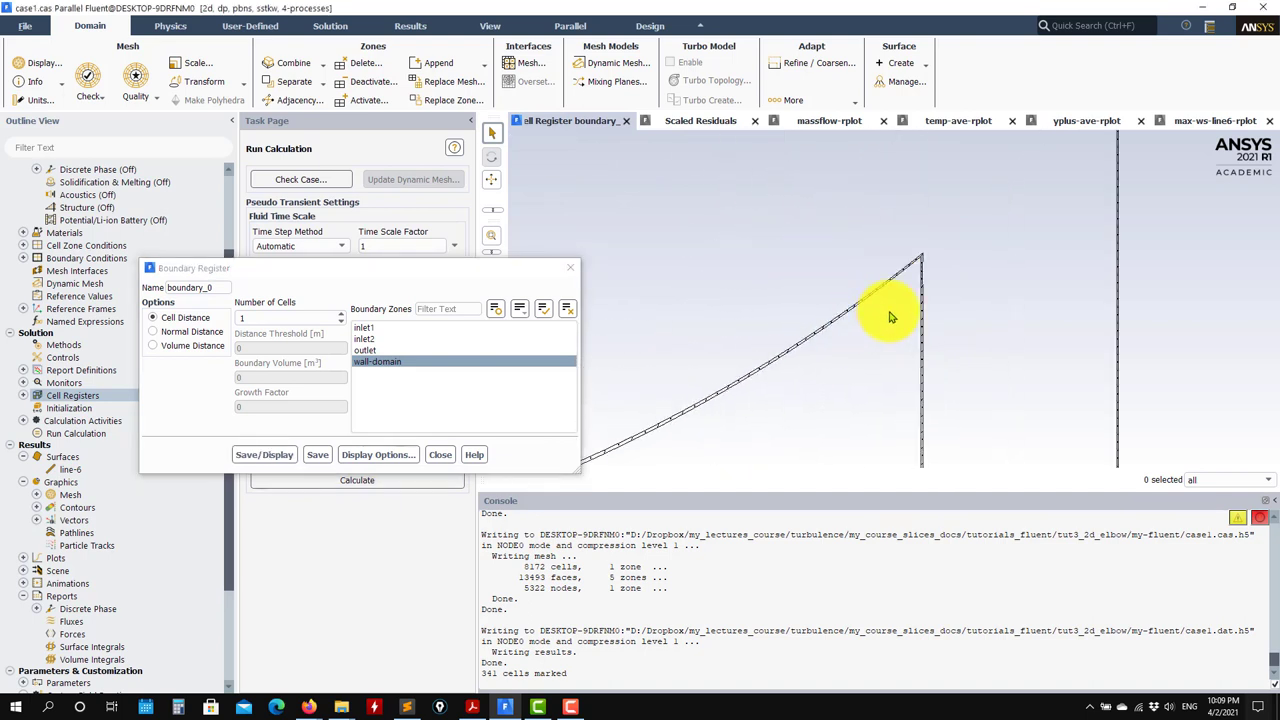
{"action": "left_click", "coordinate": [340, 315]}
{"action": "left_click", "coordinate": [340, 315]}
{"action": "left_click", "coordinate": [255, 456]}
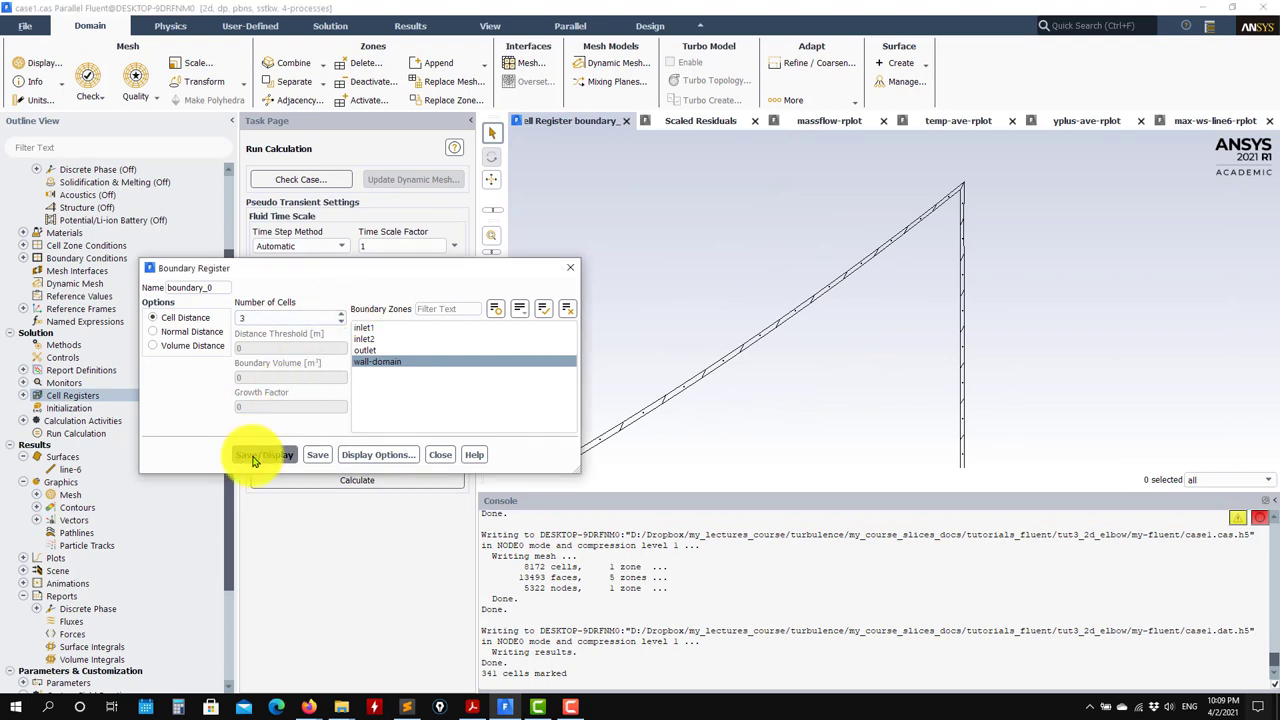
Examine the marked near-wall cell layers along the elbow, list the saved registers and close the boundary register settings
{"action": "scroll", "coordinate": [956, 303], "scroll_direction": "down", "scroll_amount": 3}
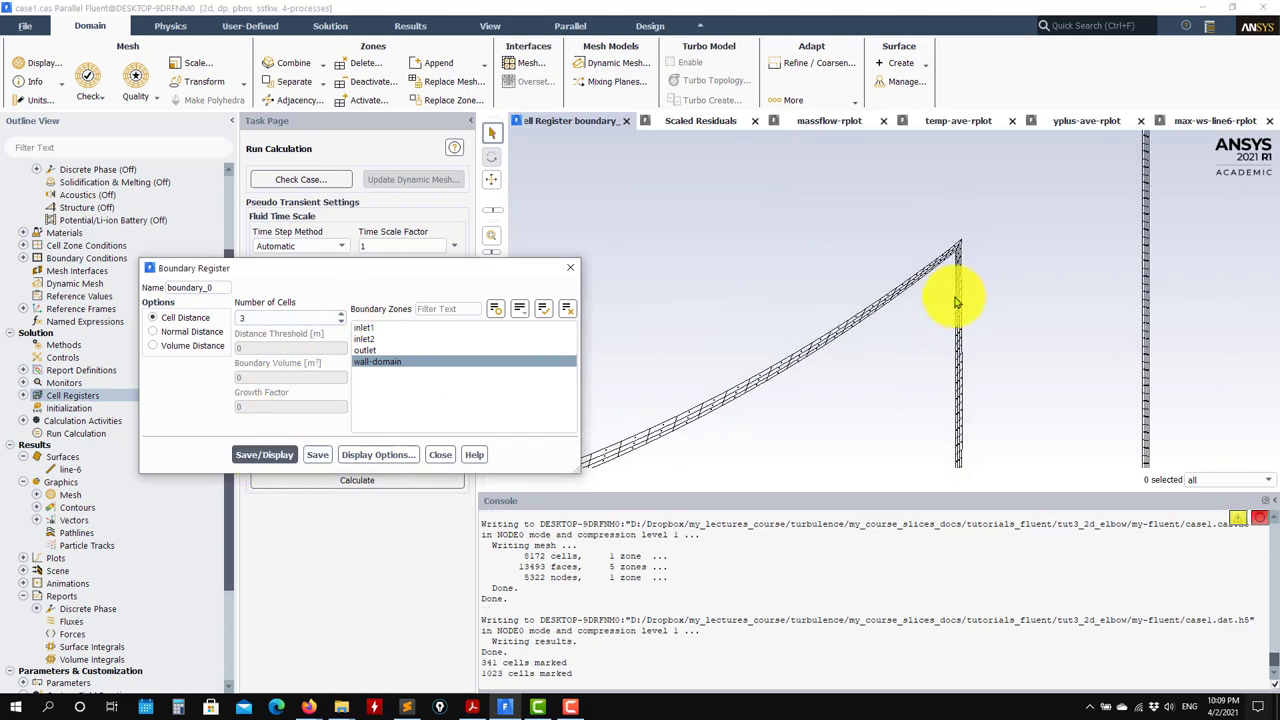
{"action": "scroll", "coordinate": [960, 290], "scroll_direction": "up", "scroll_amount": 5}
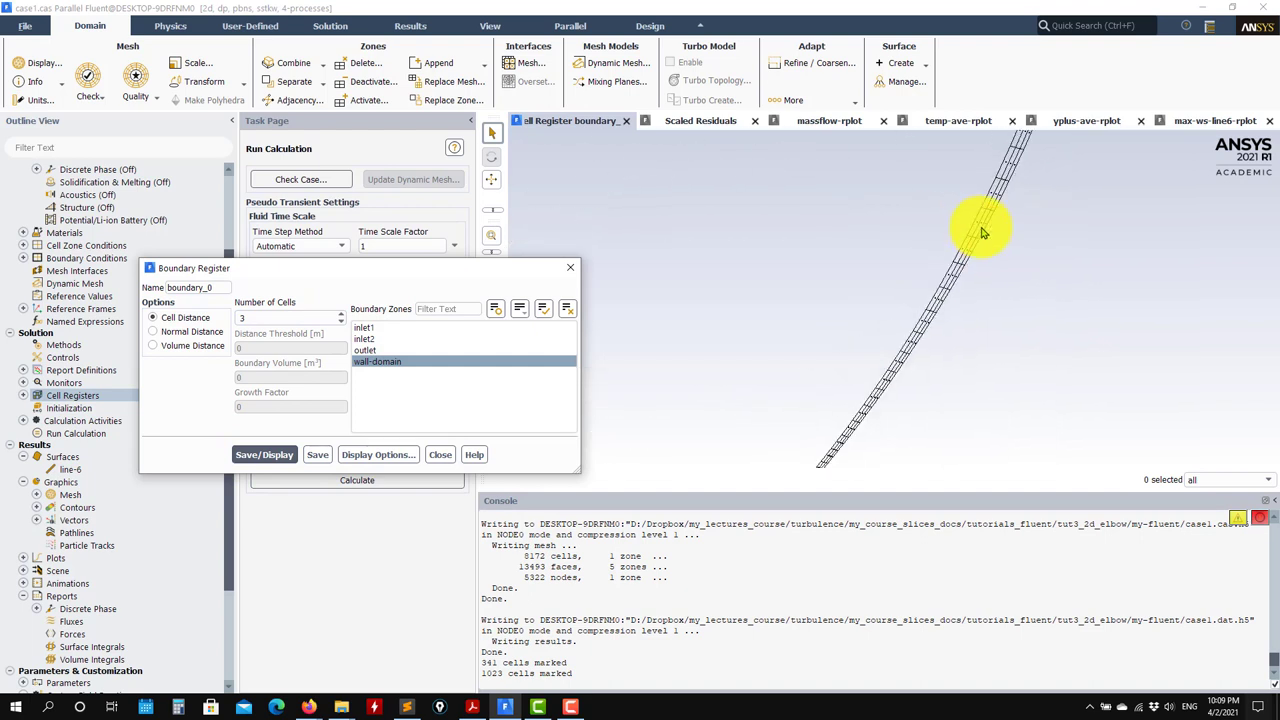
{"action": "scroll", "coordinate": [982, 232], "scroll_direction": "up", "scroll_amount": 3}
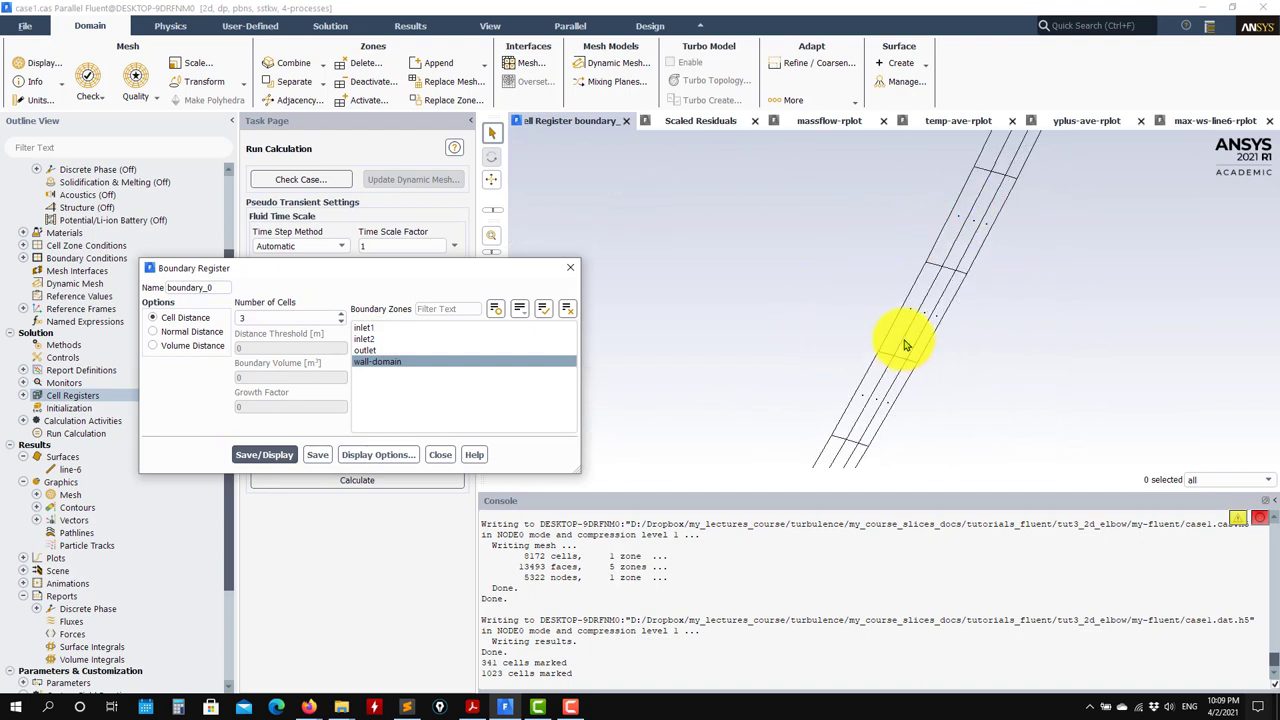
{"action": "scroll", "coordinate": [900, 342], "scroll_direction": "down", "scroll_amount": 5}
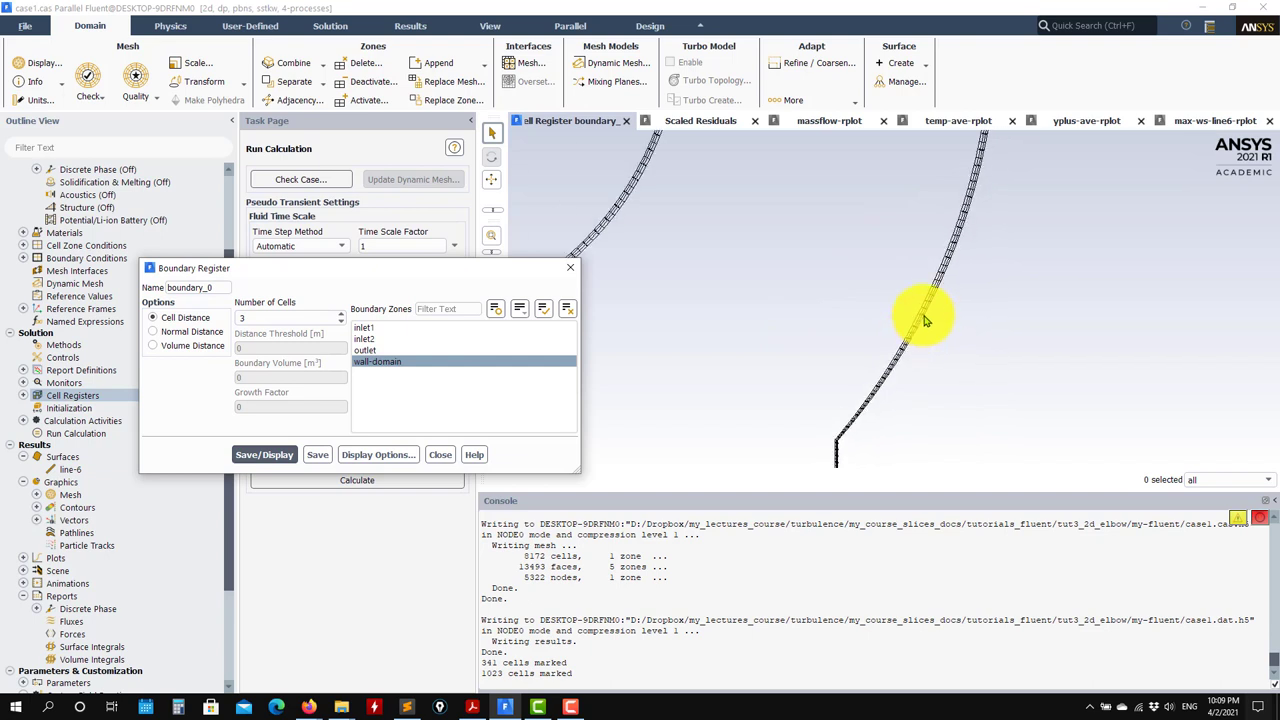
{"action": "scroll", "coordinate": [925, 320], "scroll_direction": "down", "scroll_amount": 2}
{"action": "left_click", "coordinate": [22, 398]}
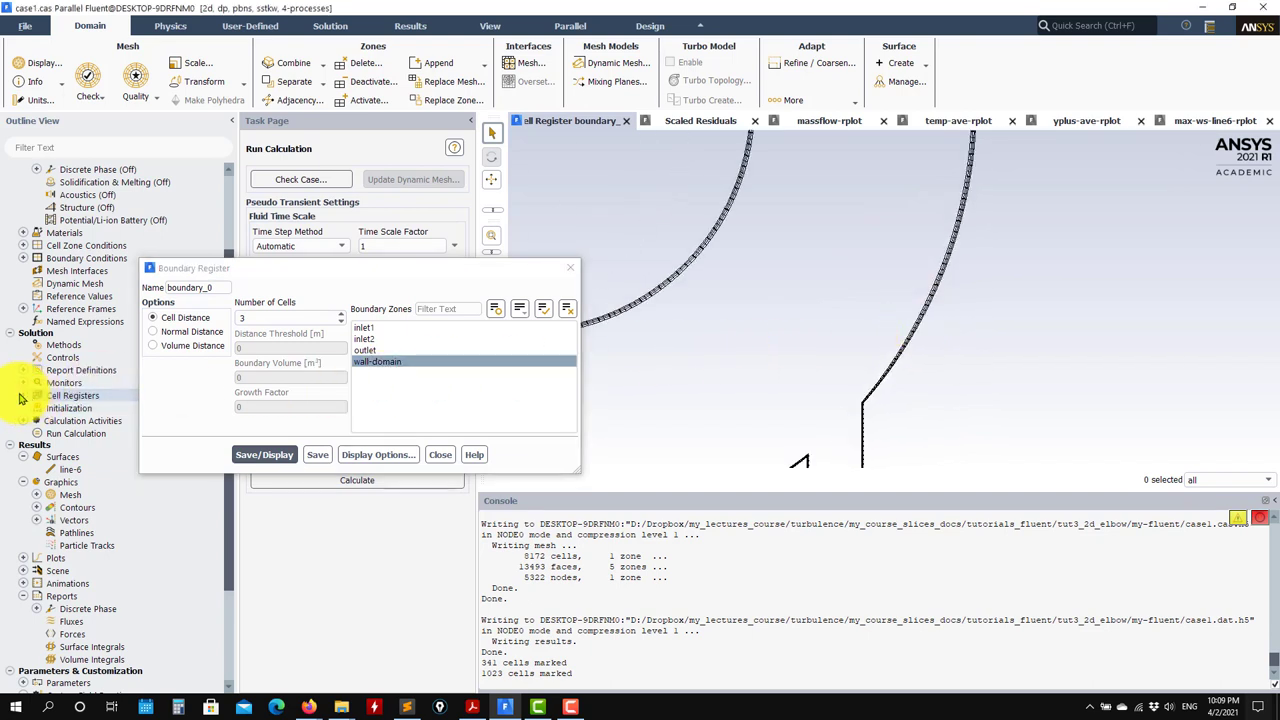
{"action": "left_click", "coordinate": [441, 455]}
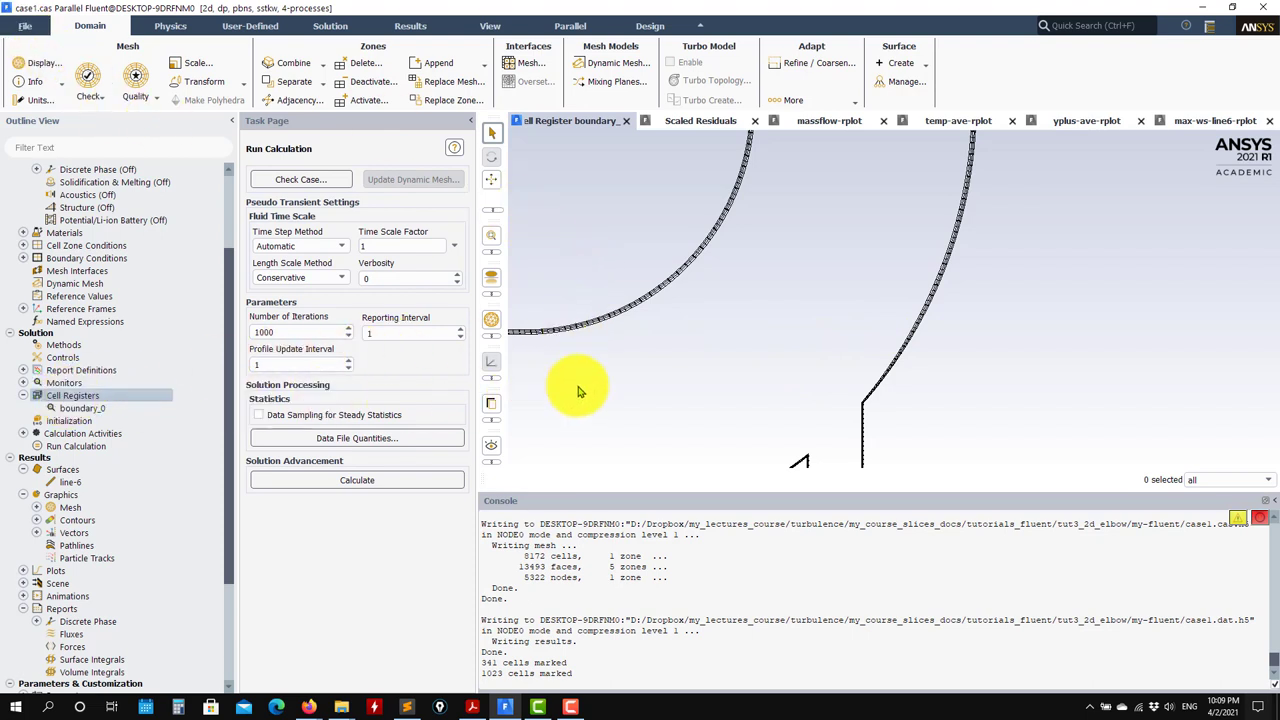
{"action": "left_click_drag", "start_coordinate": [577, 309], "coordinate": [871, 337]}
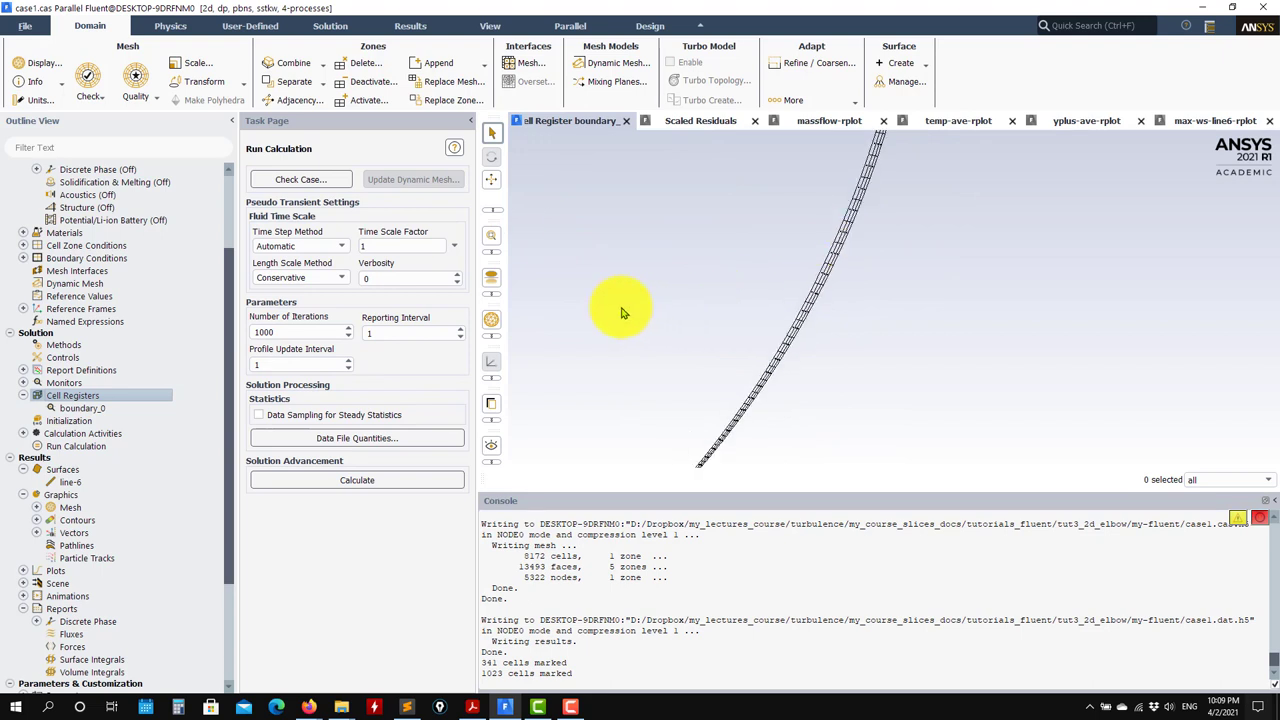
Display contour-1 with velocity magnitude on the domain surface and inspect the flow around the elbow
{"action": "right_click", "coordinate": [80, 402]}
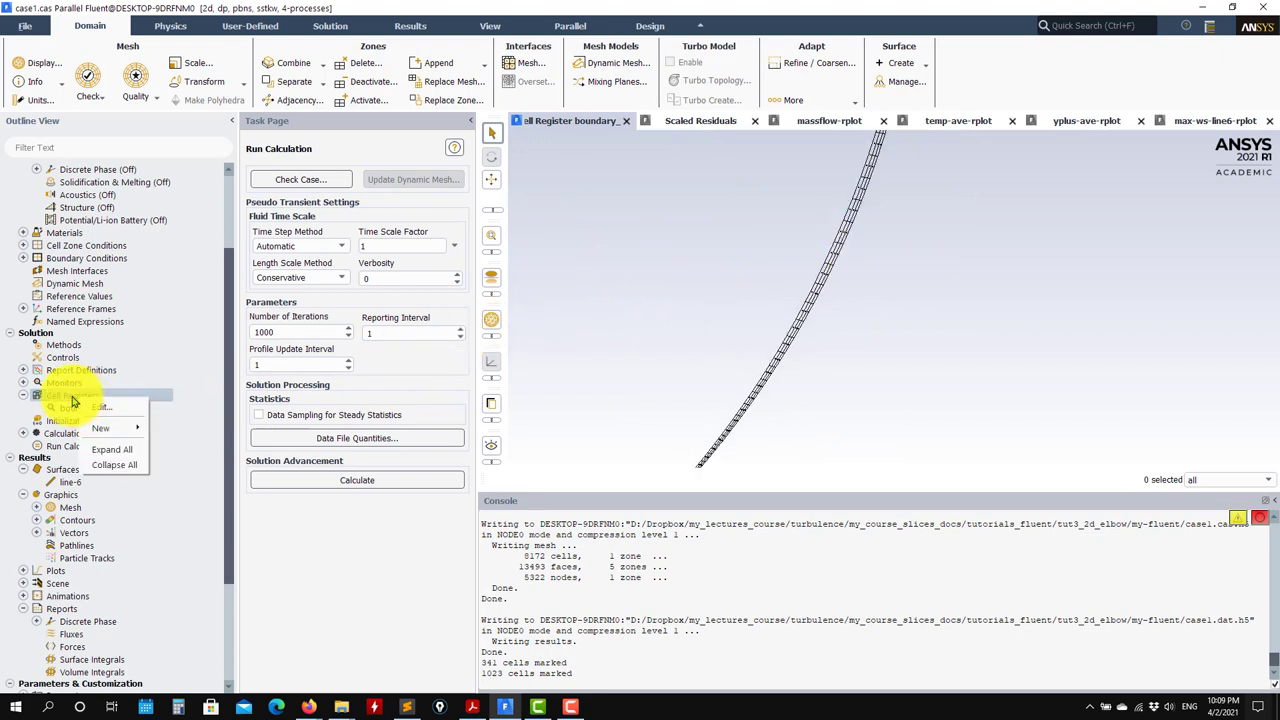
{"action": "left_click", "coordinate": [38, 527]}
{"action": "double_click", "coordinate": [108, 584]}
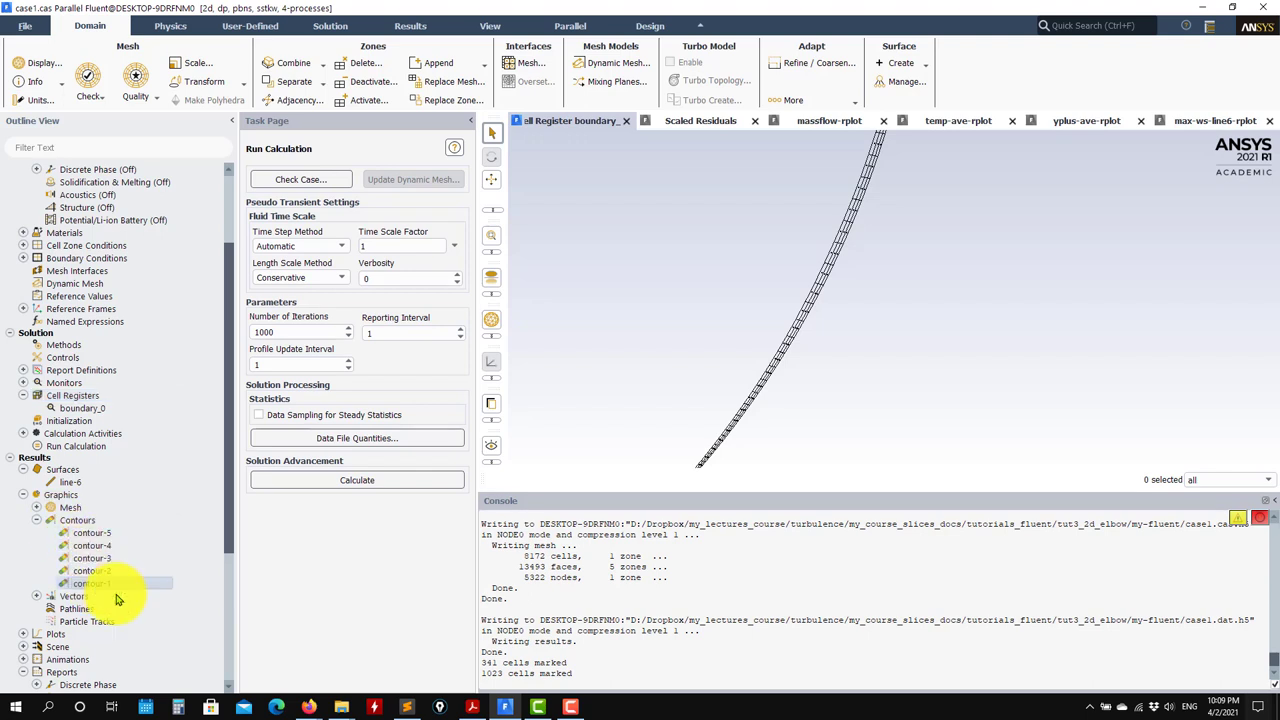
{"action": "left_click", "coordinate": [280, 570]}
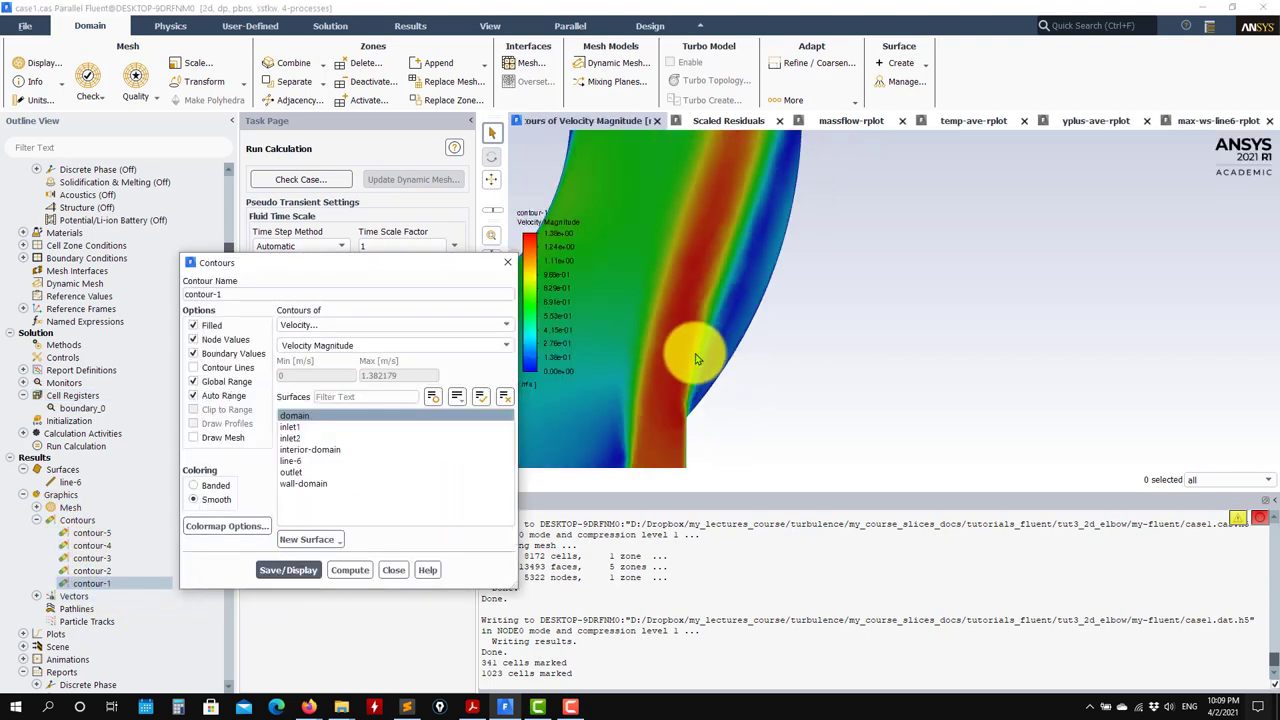
{"action": "left_click_drag", "start_coordinate": [766, 334], "coordinate": [754, 380]}
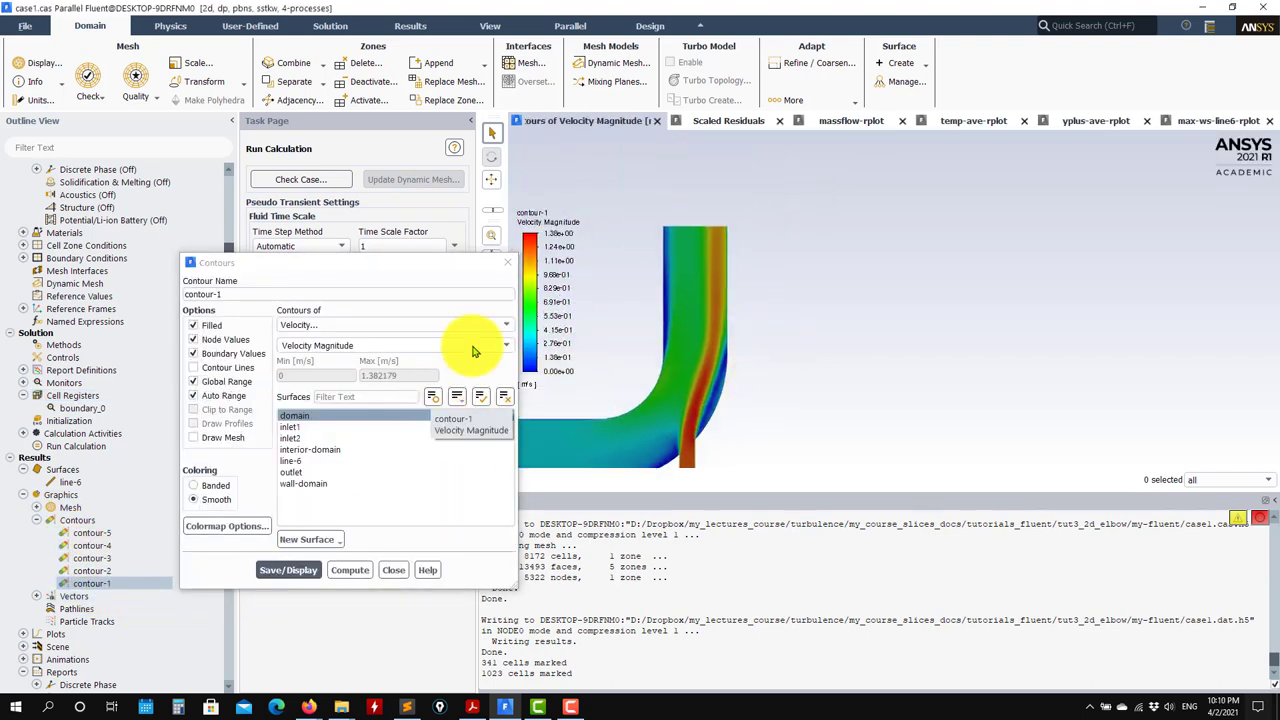
Change contour-1 to Static Temperature, save and display it, and close the contour settings
{"action": "left_click", "coordinate": [511, 327]}
{"action": "left_click", "coordinate": [329, 371]}
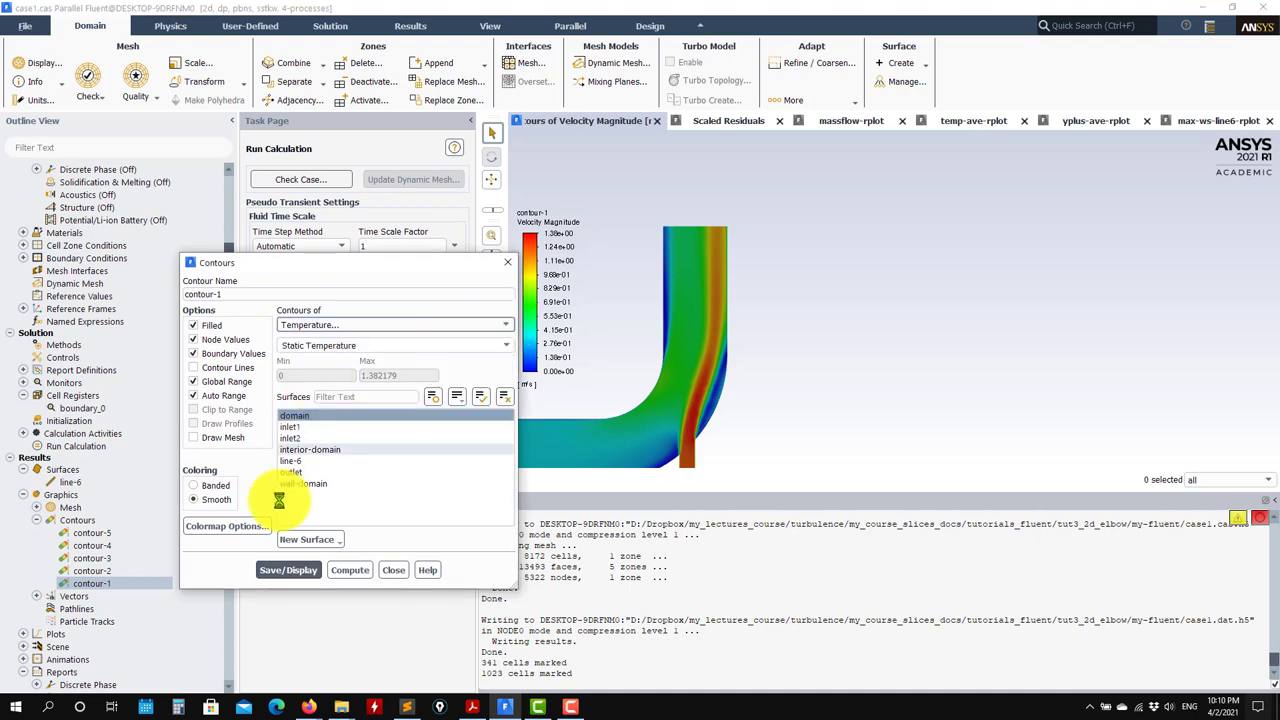
{"action": "left_click", "coordinate": [290, 572]}
{"action": "left_click_drag", "start_coordinate": [716, 238], "coordinate": [689, 223]}
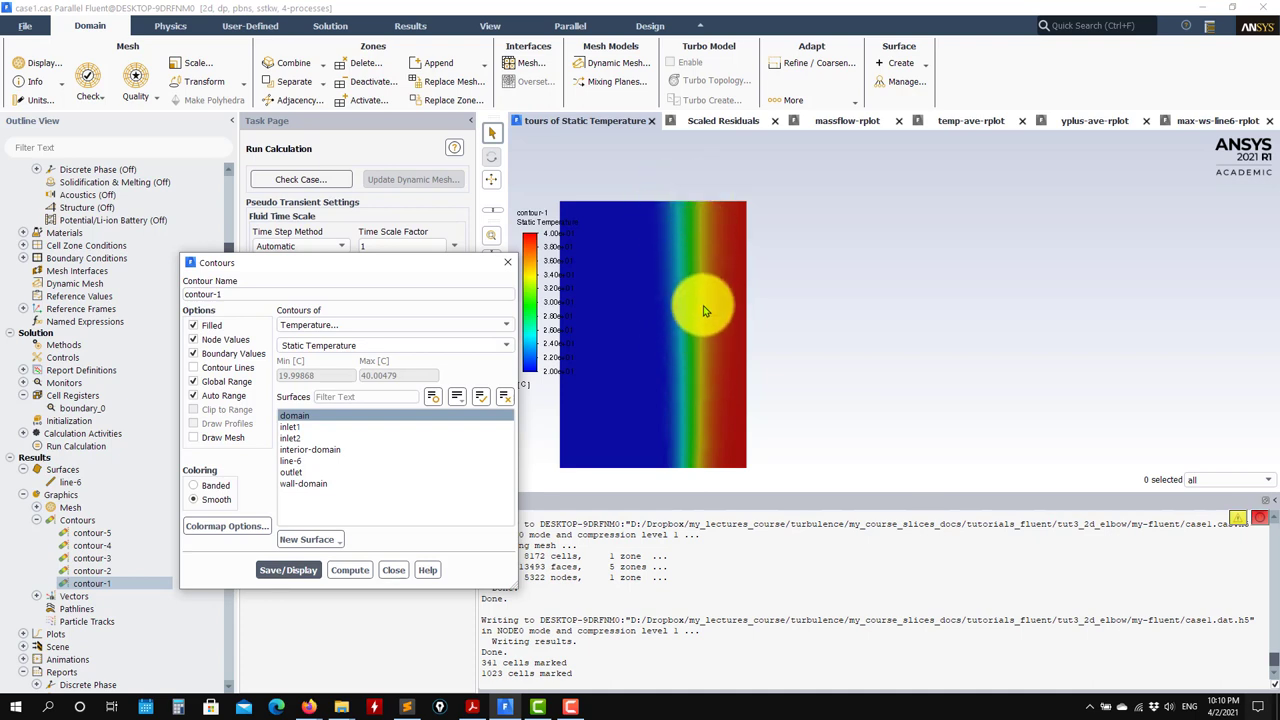
{"action": "left_click", "coordinate": [395, 570]}
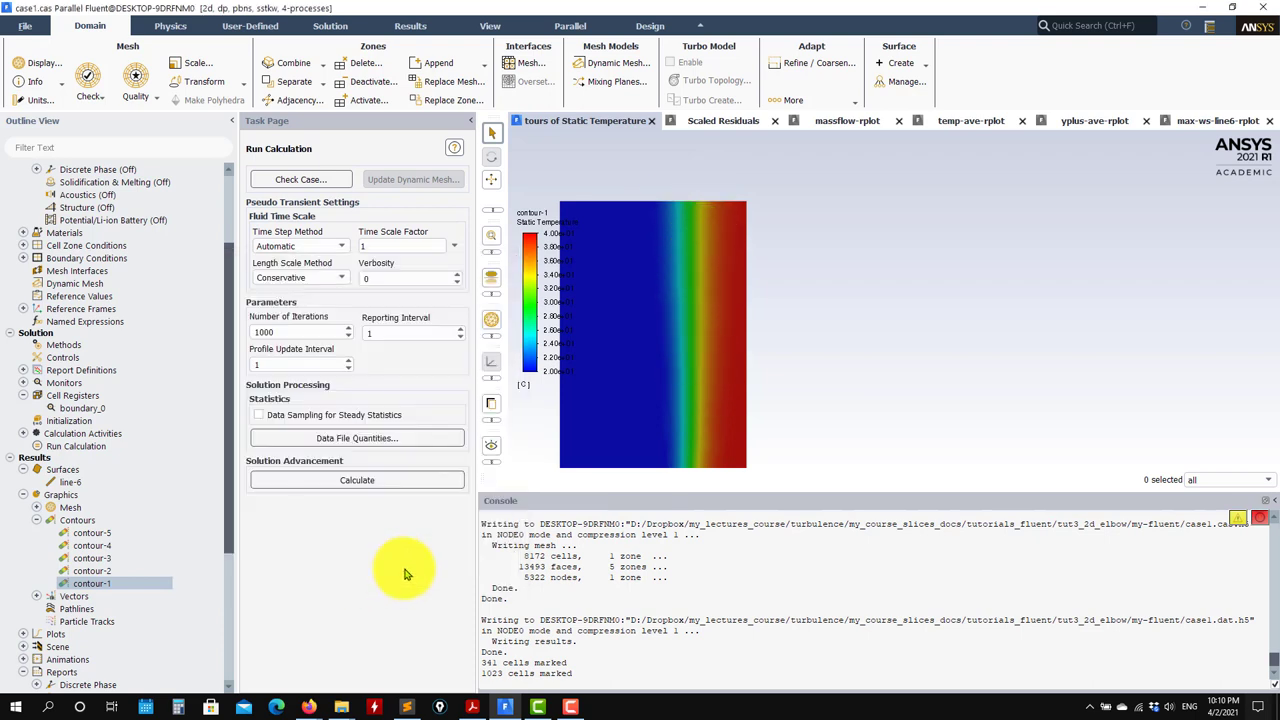
Start a new field variable cell register based on Static Temperature and look through its derivative options
{"action": "left_click", "coordinate": [73, 398]}
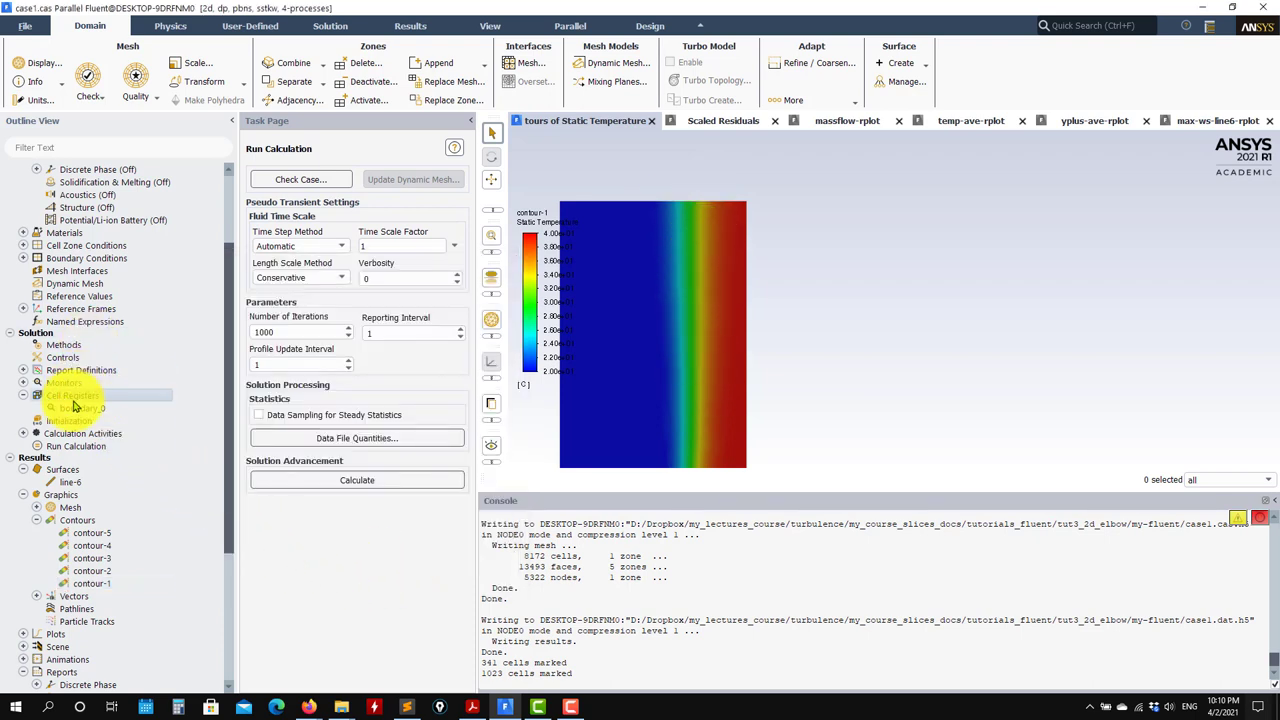
{"action": "right_click", "coordinate": [90, 398]}
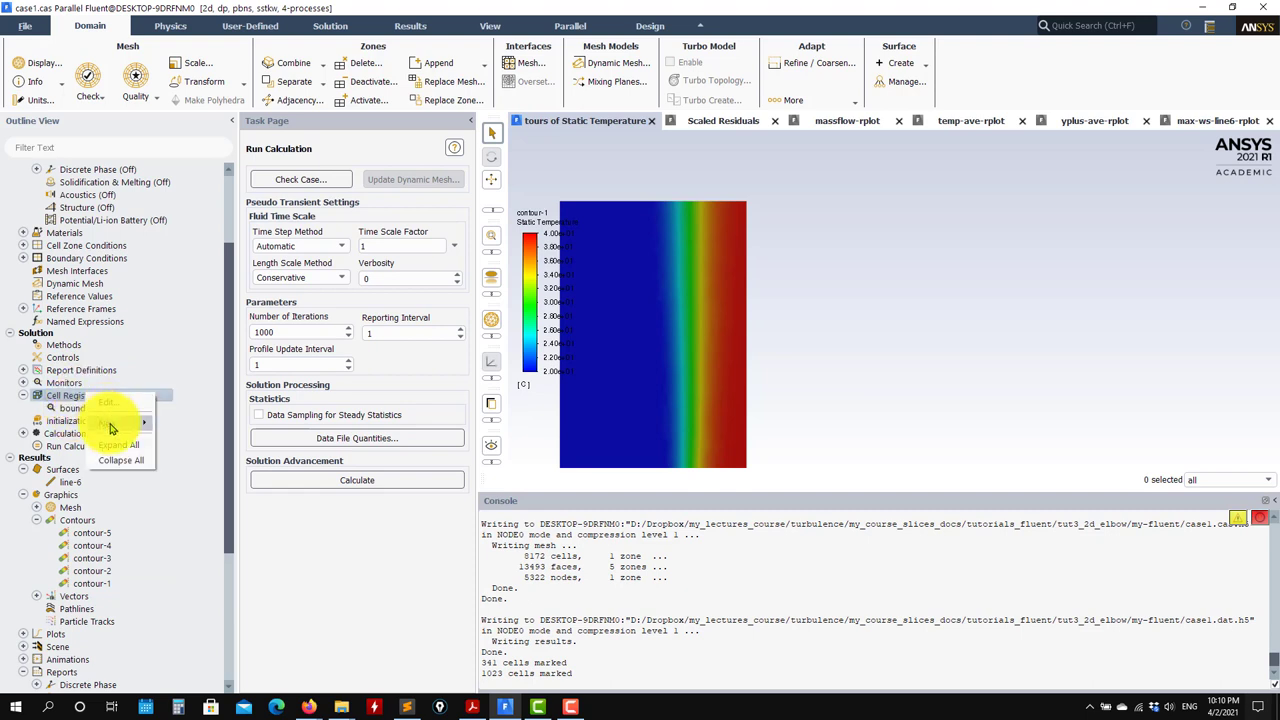
{"action": "mouse_move", "coordinate": [112, 424]}
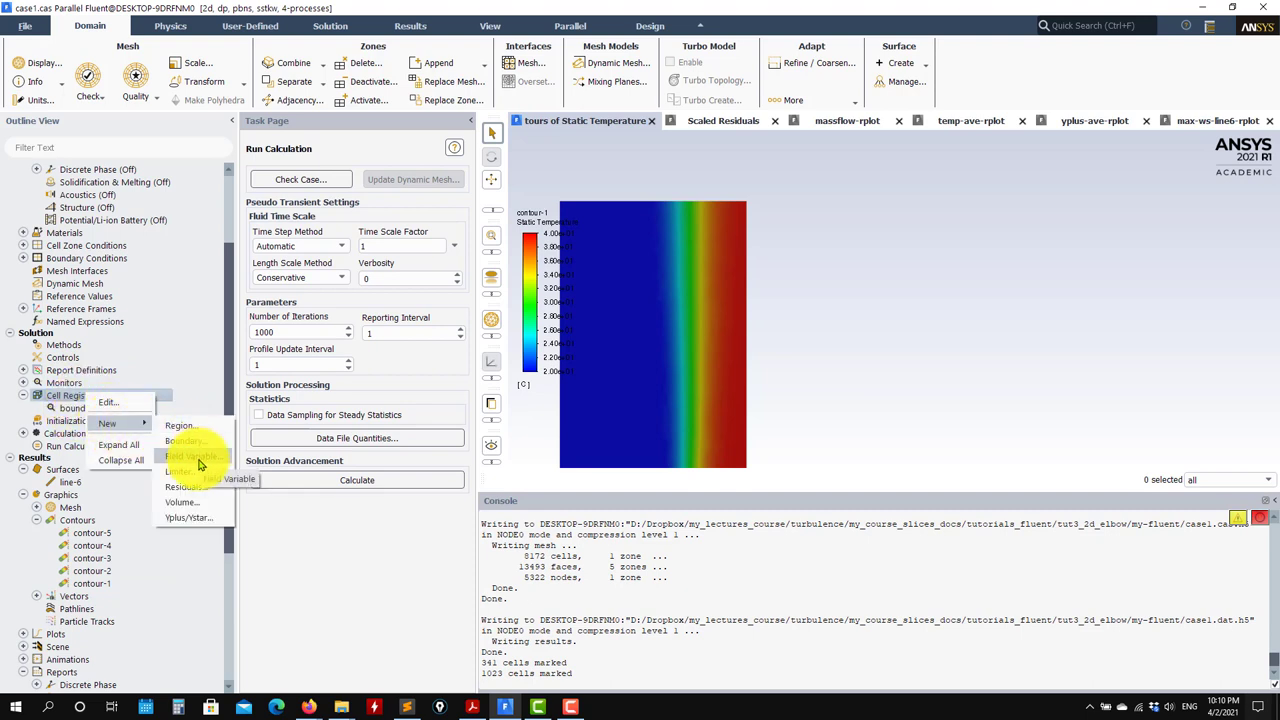
{"action": "left_click", "coordinate": [196, 457]}
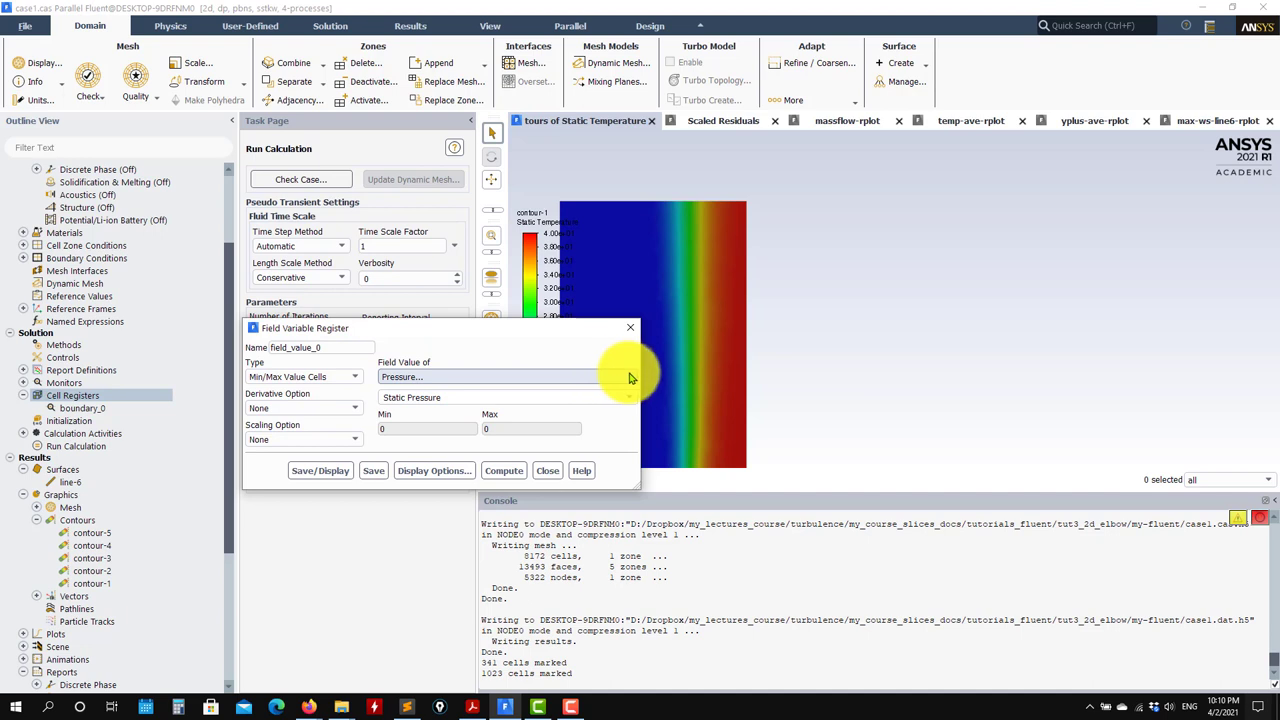
{"action": "left_click", "coordinate": [618, 377]}
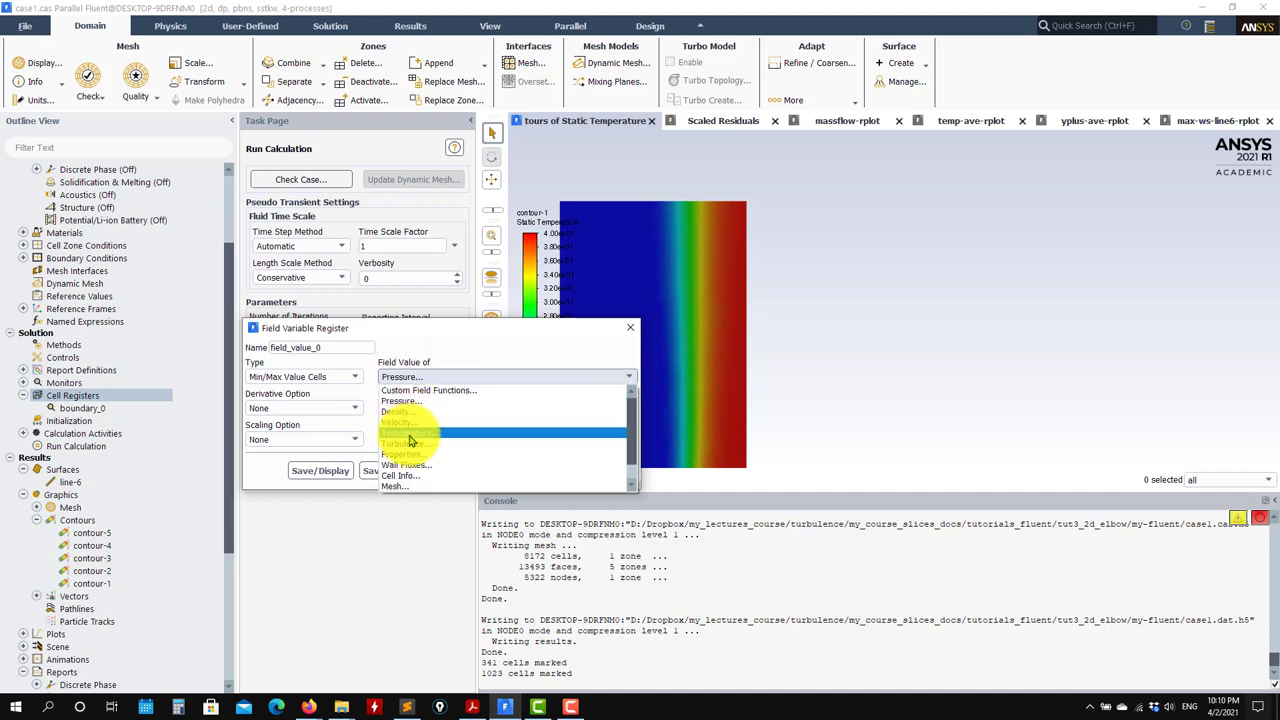
{"action": "left_click", "coordinate": [409, 433]}
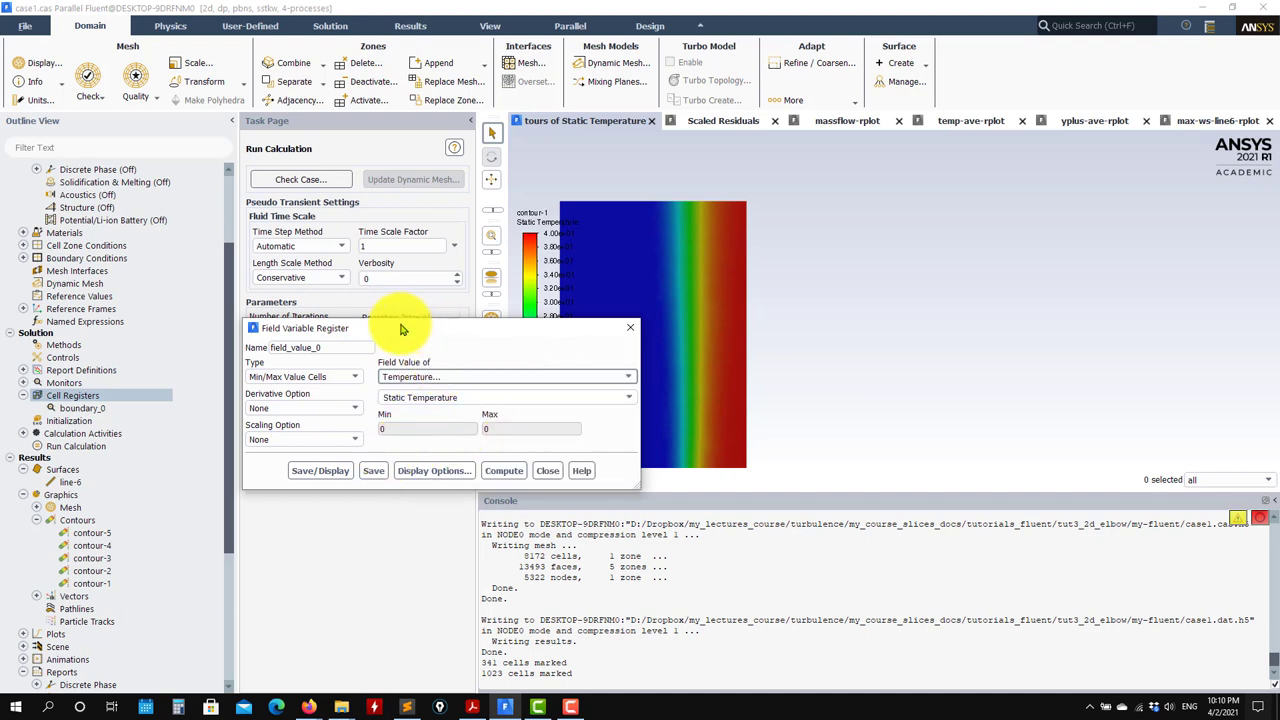
{"action": "left_click_drag", "start_coordinate": [300, 328], "coordinate": [146, 355]}
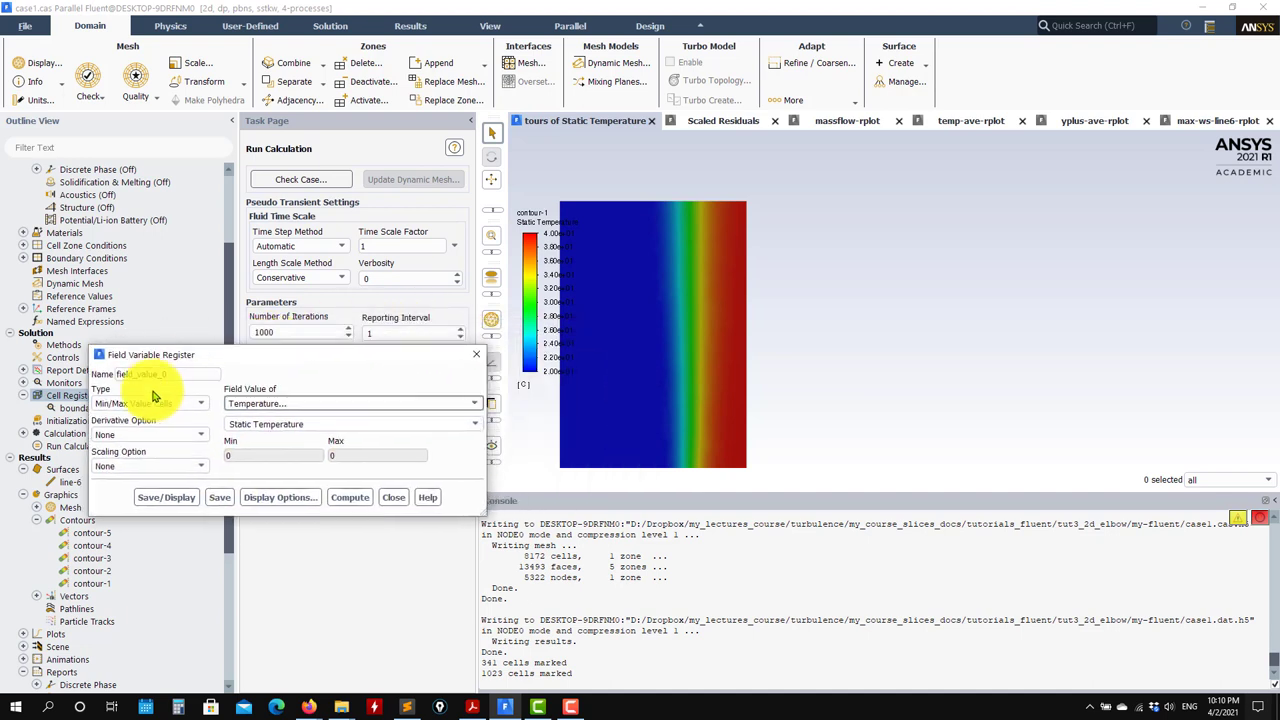
{"action": "left_click", "coordinate": [150, 434]}
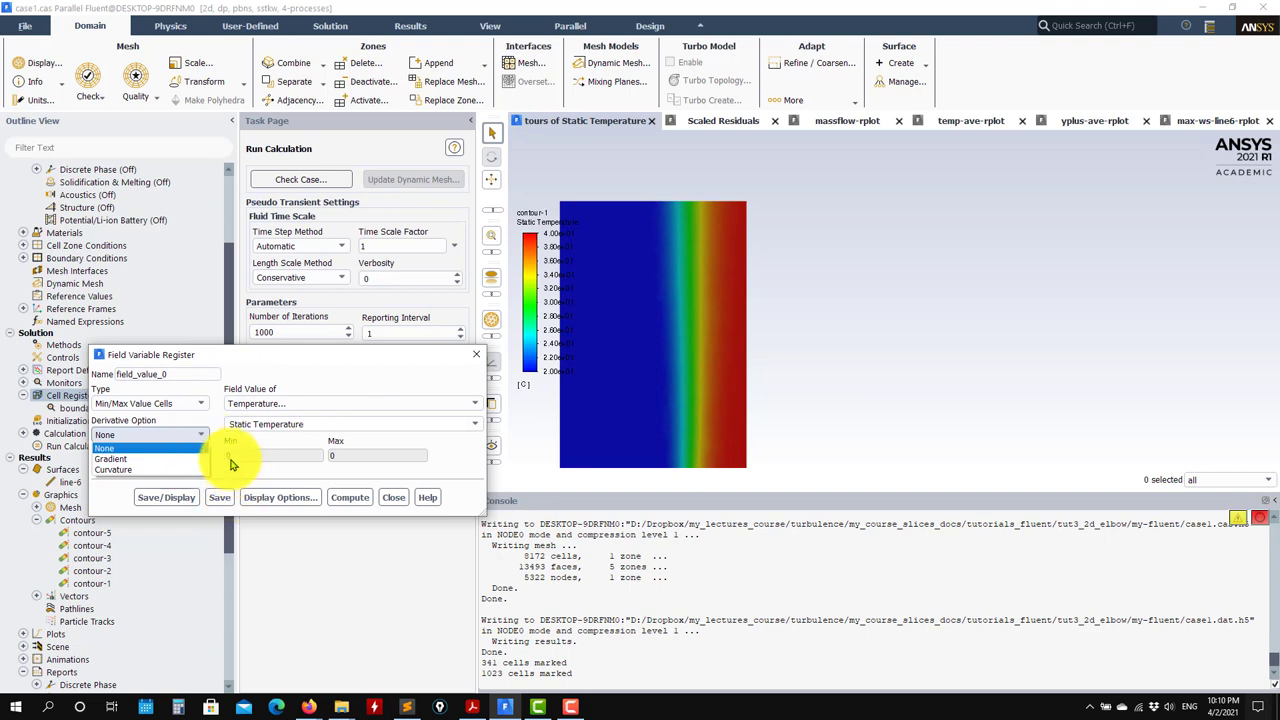
{"action": "left_click", "coordinate": [326, 375]}
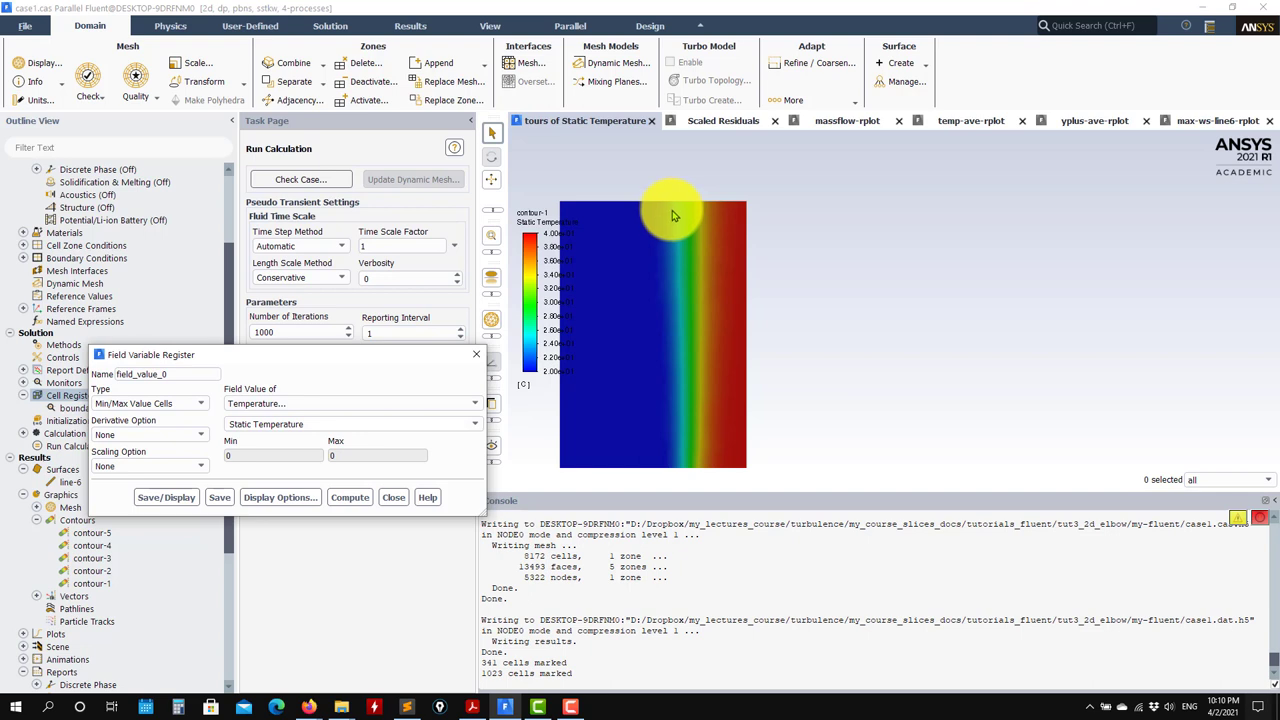
Mark Cells in Range by computing the temperature limits, setting Iso-Min to 21 and Iso-Max to 39 C, and saving and displaying the register
{"action": "left_click", "coordinate": [195, 403]}
{"action": "left_click", "coordinate": [155, 432]}
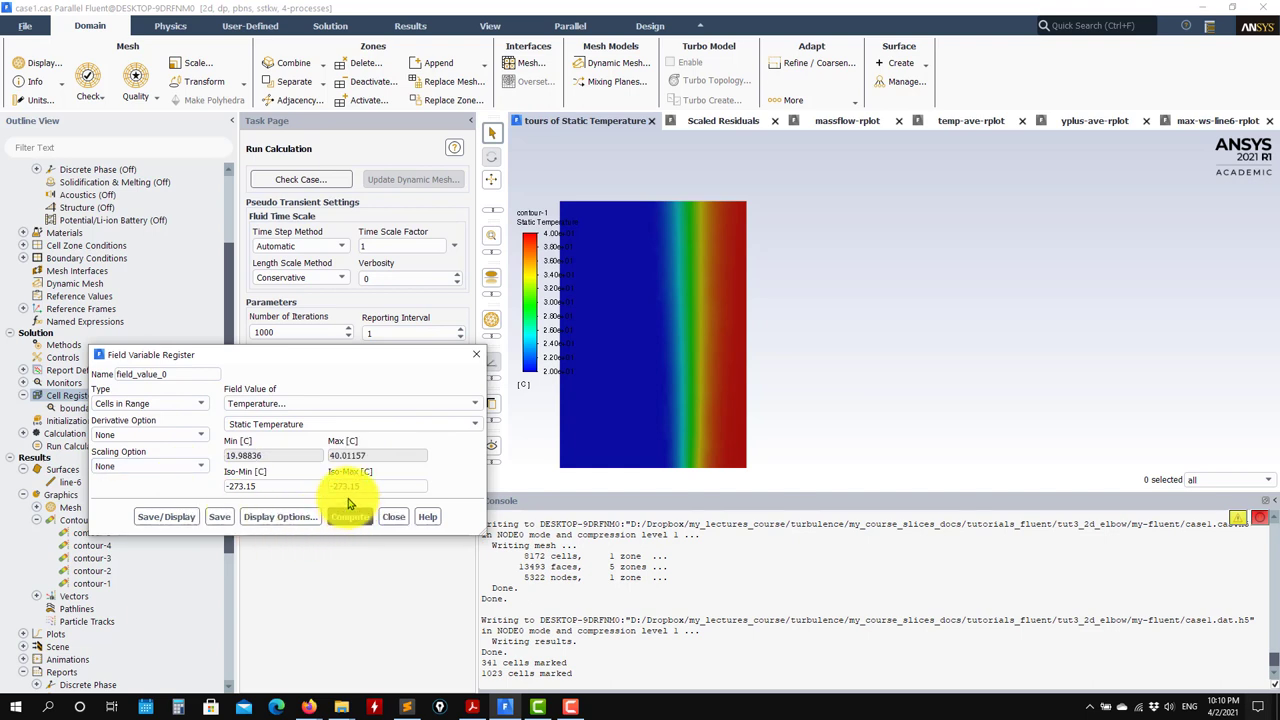
{"action": "double_click", "coordinate": [257, 486]}
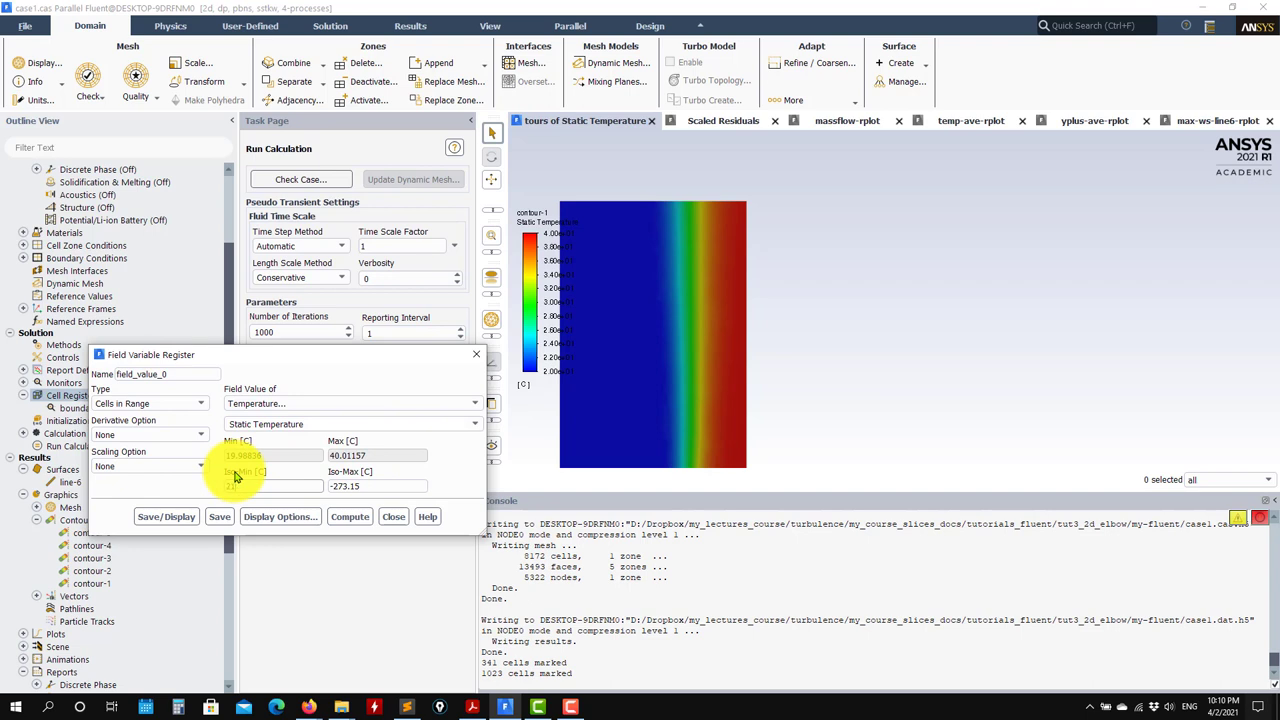
{"action": "type", "text": "21"}
{"action": "double_click", "coordinate": [360, 488]}
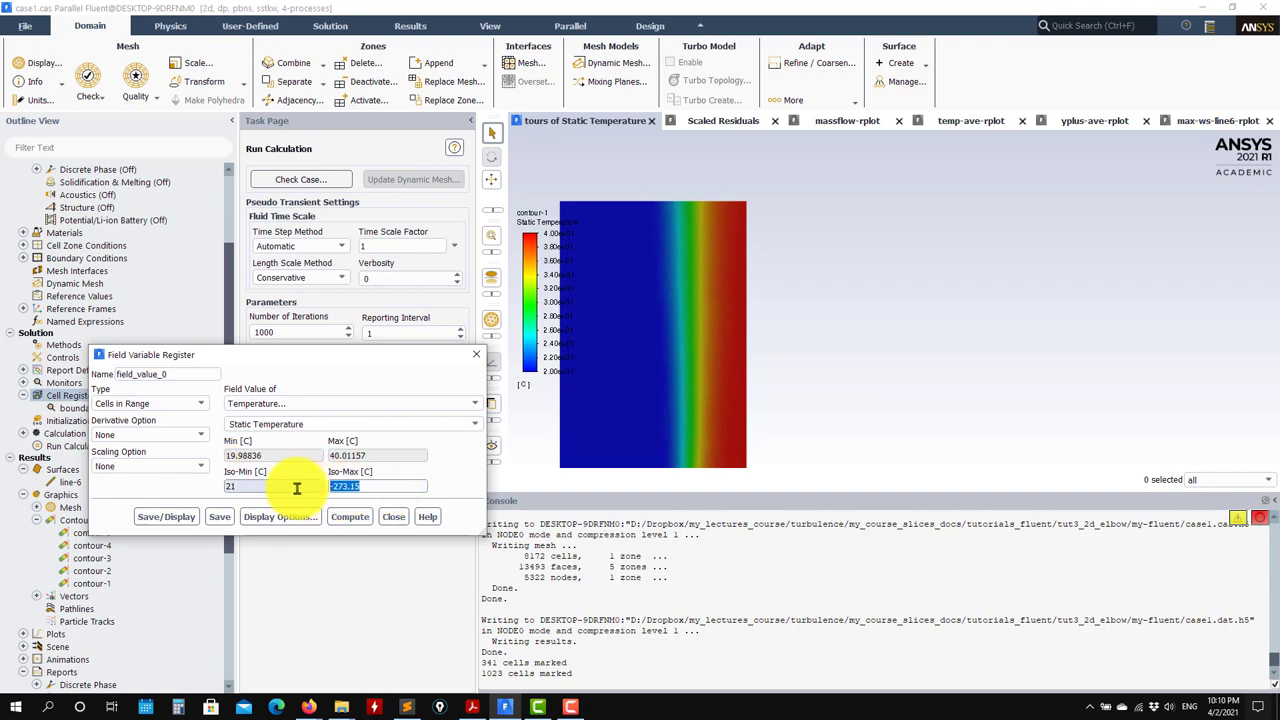
{"action": "type", "text": "39"}
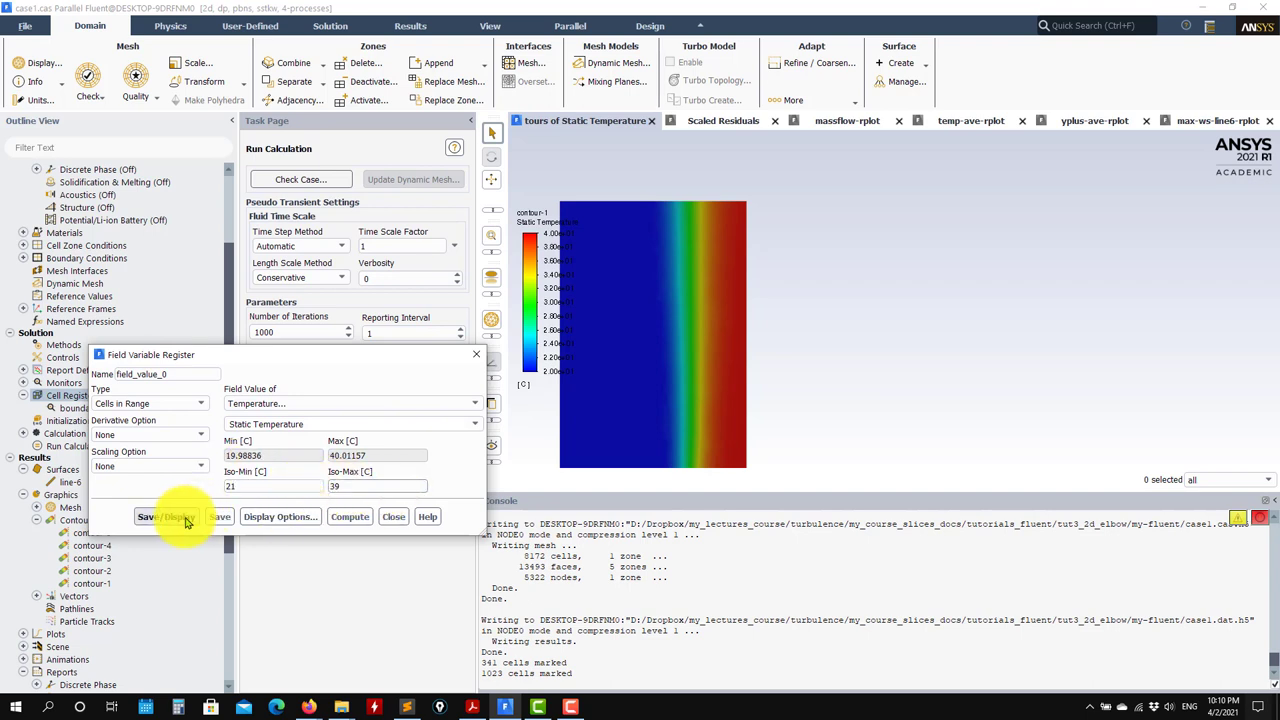
{"action": "left_click", "coordinate": [185, 522]}
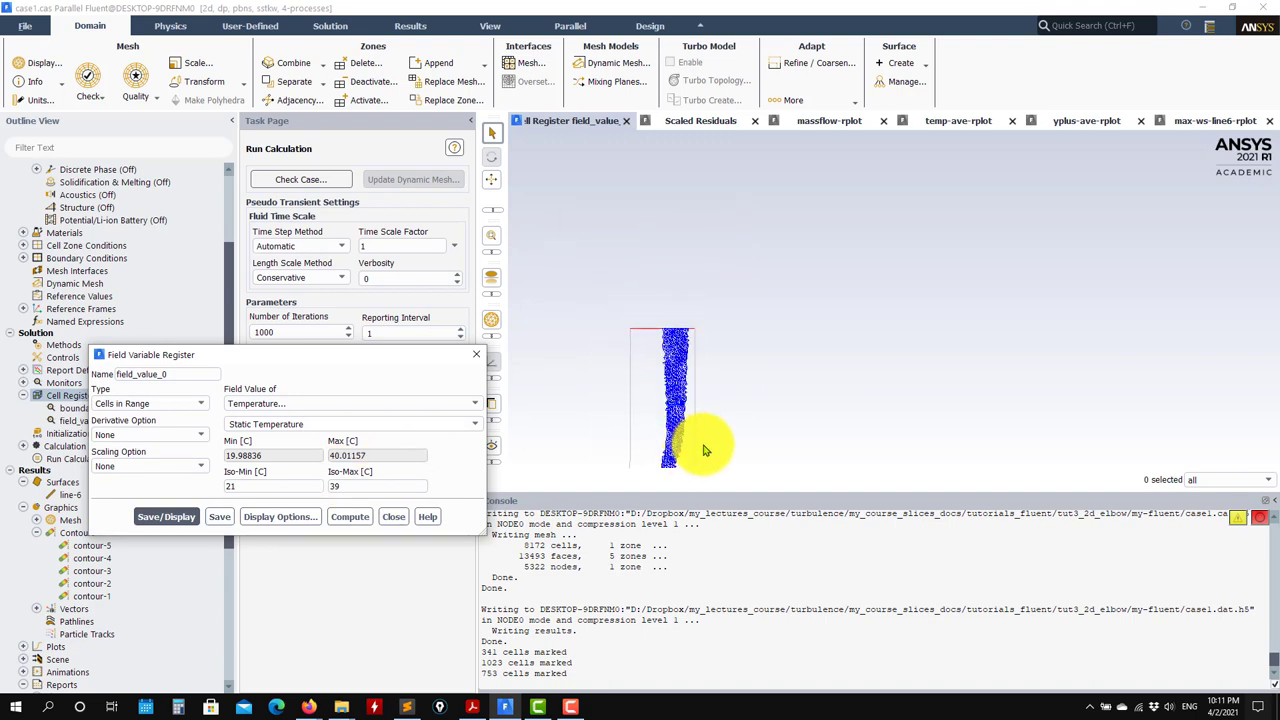
Narrow the temperature register to Iso-Max 38 and Iso-Min 22 C, saving and displaying each change, and close its settings
{"action": "left_click_drag", "start_coordinate": [704, 450], "coordinate": [749, 234]}
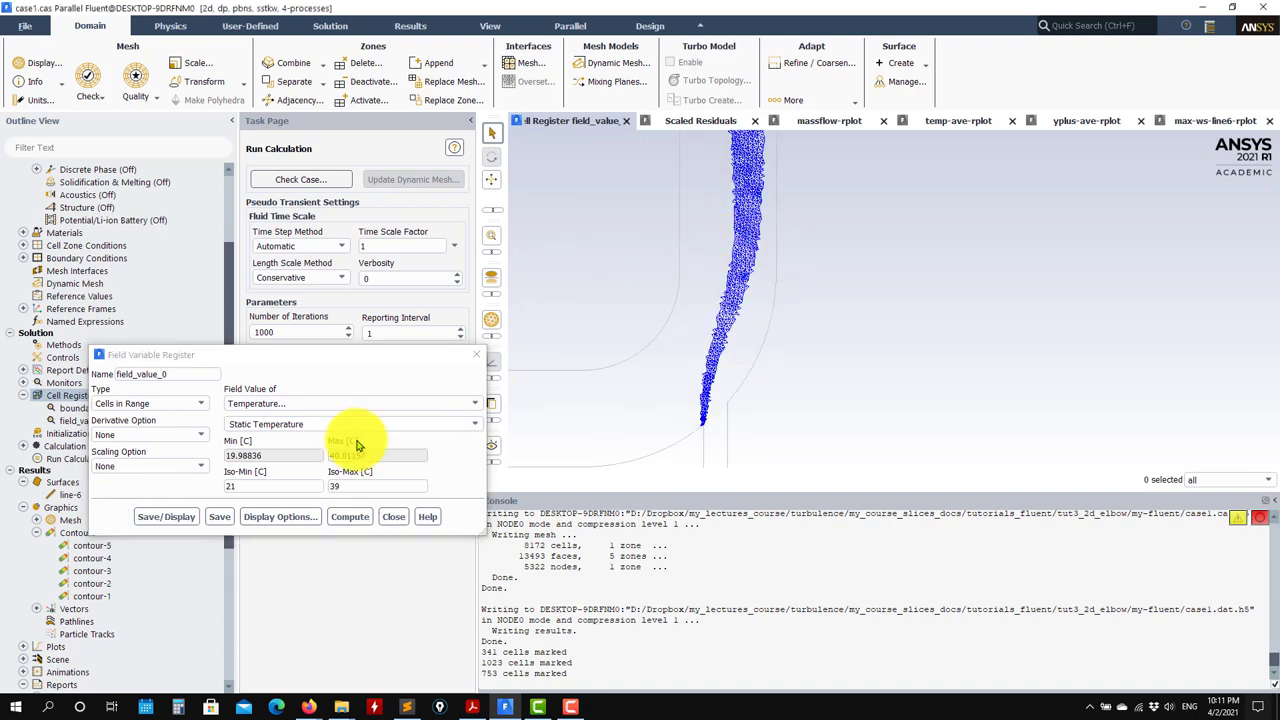
{"action": "left_click", "coordinate": [351, 486]}
{"action": "type", "text": "8"}
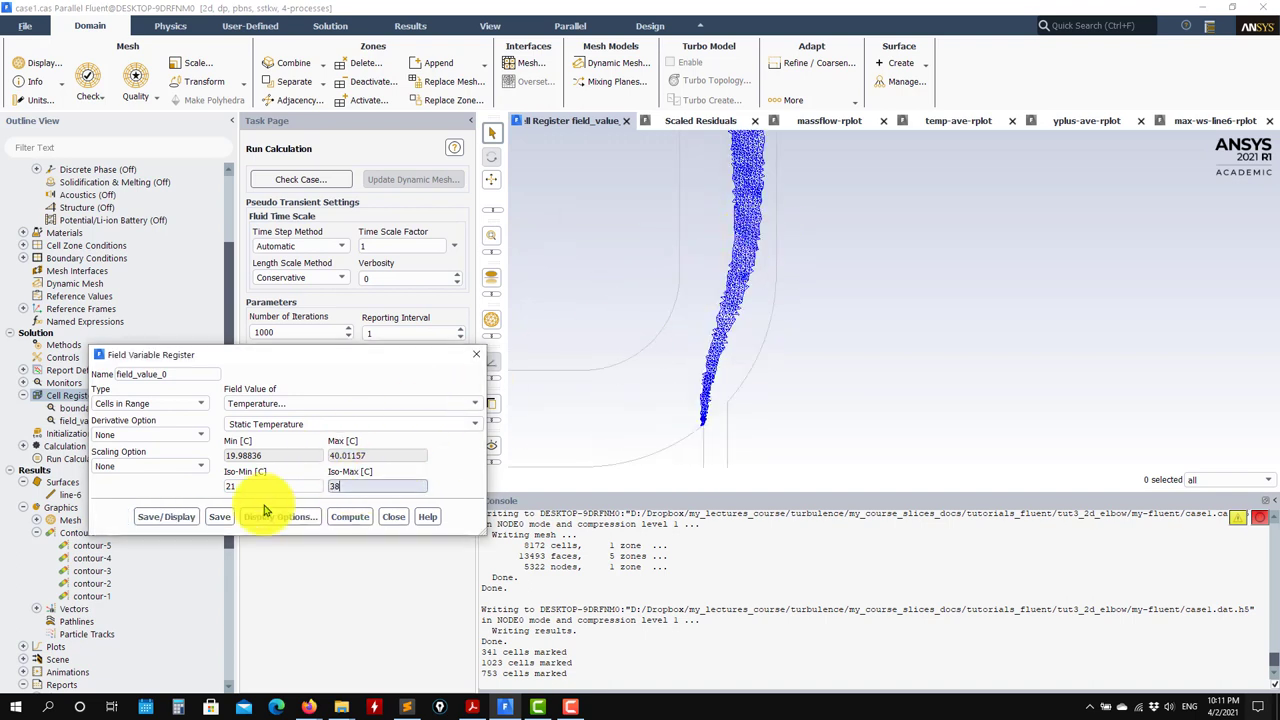
{"action": "left_click", "coordinate": [190, 519]}
{"action": "left_click", "coordinate": [253, 485]}
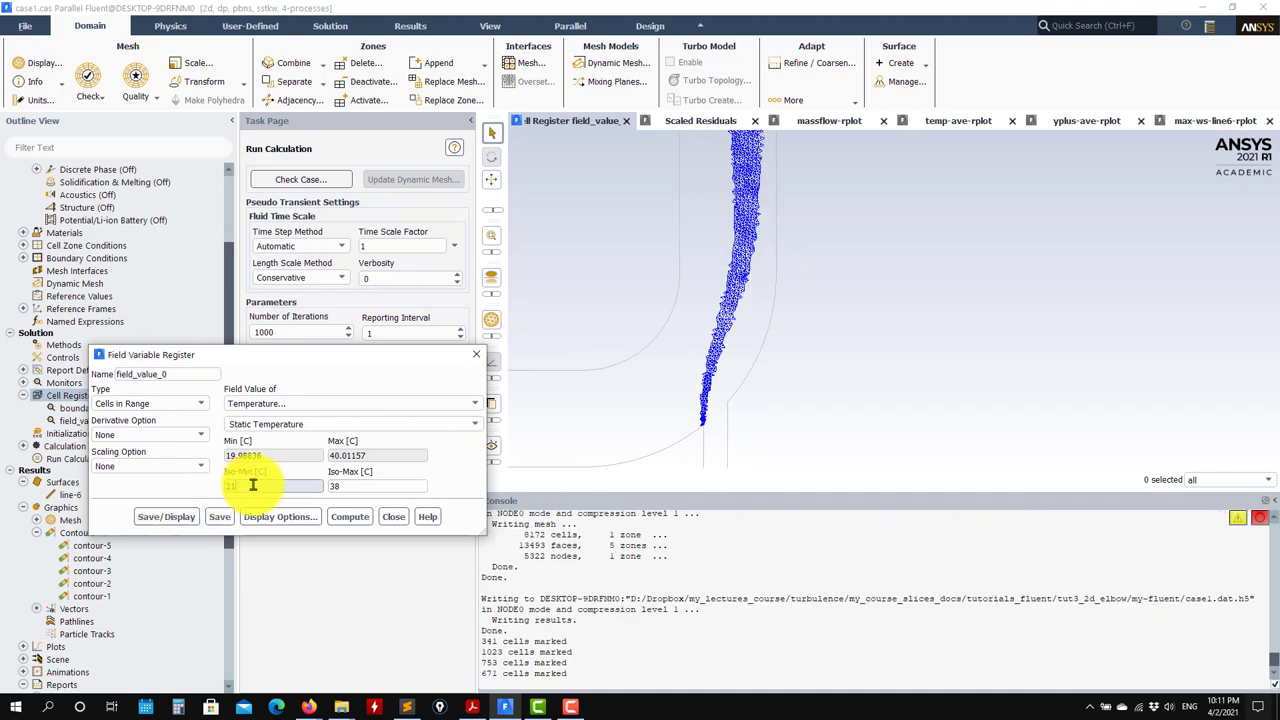
{"action": "type", "text": "22"}
{"action": "left_click", "coordinate": [177, 516]}
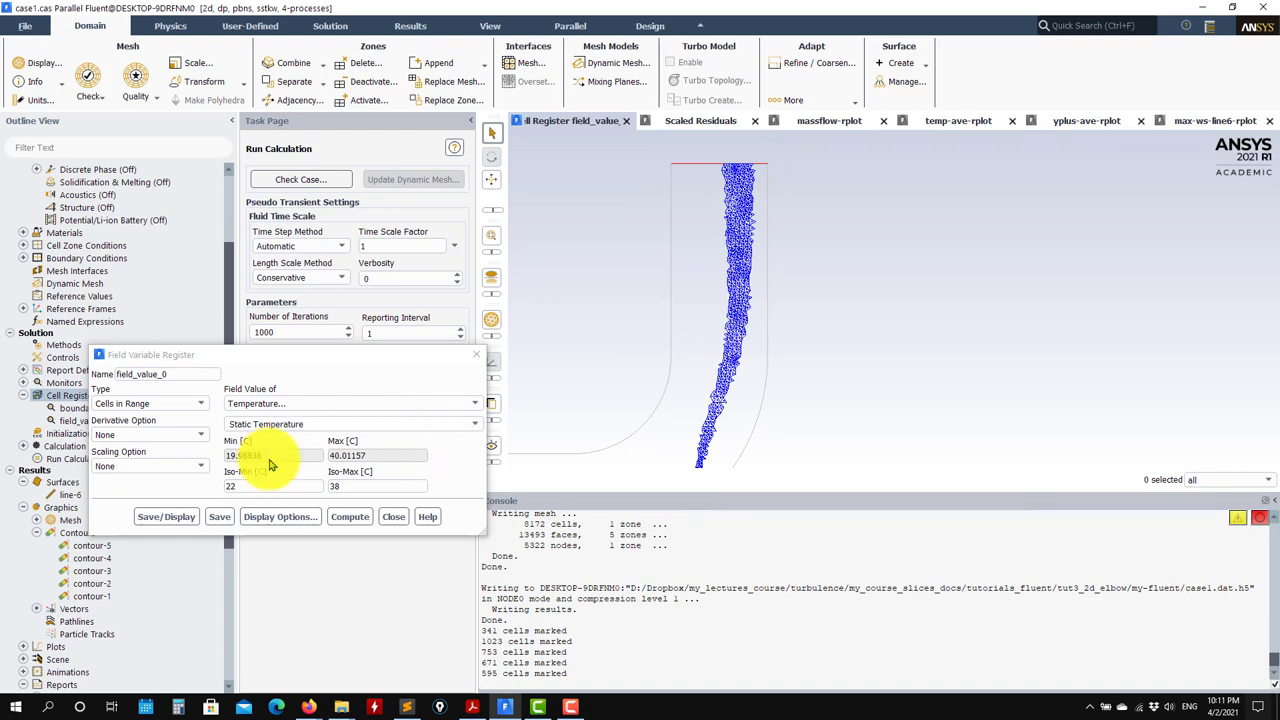
{"action": "left_click", "coordinate": [395, 517]}
Create a Yplus register on wall-domain with the allowed range 50 to 500, save and display it, and close its settings
{"action": "right_click", "coordinate": [90, 400]}
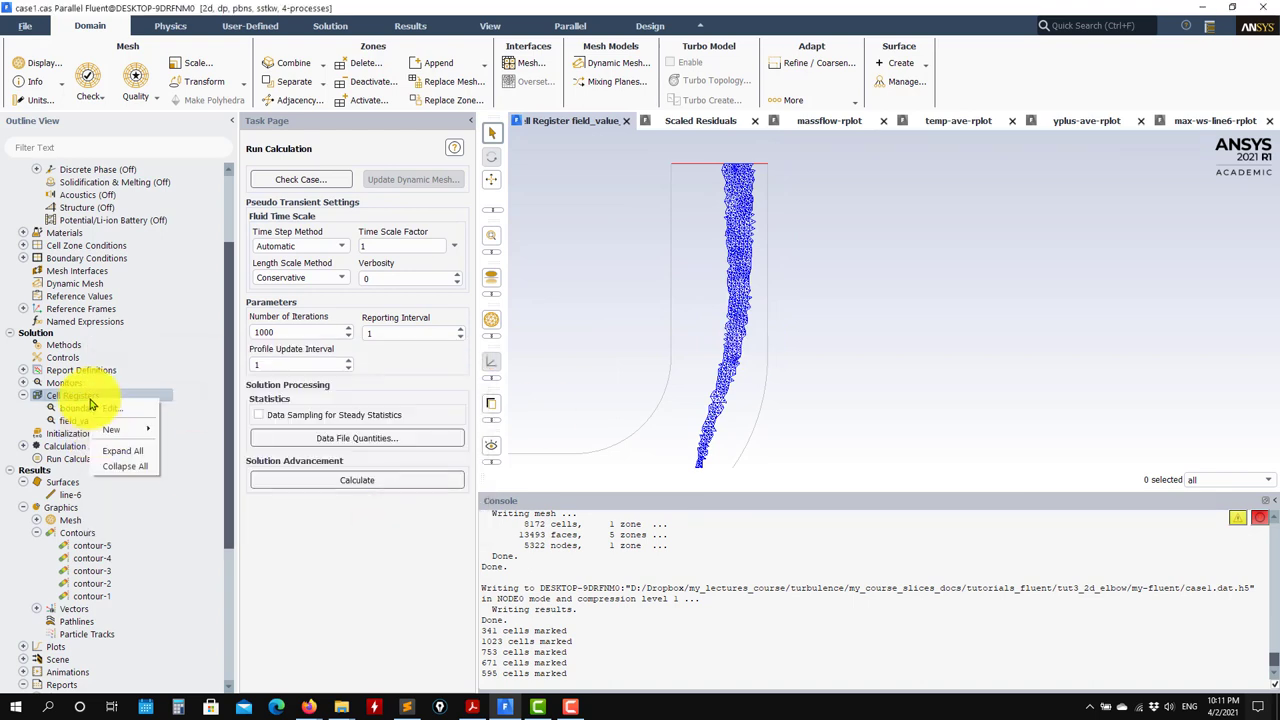
{"action": "mouse_move", "coordinate": [104, 430]}
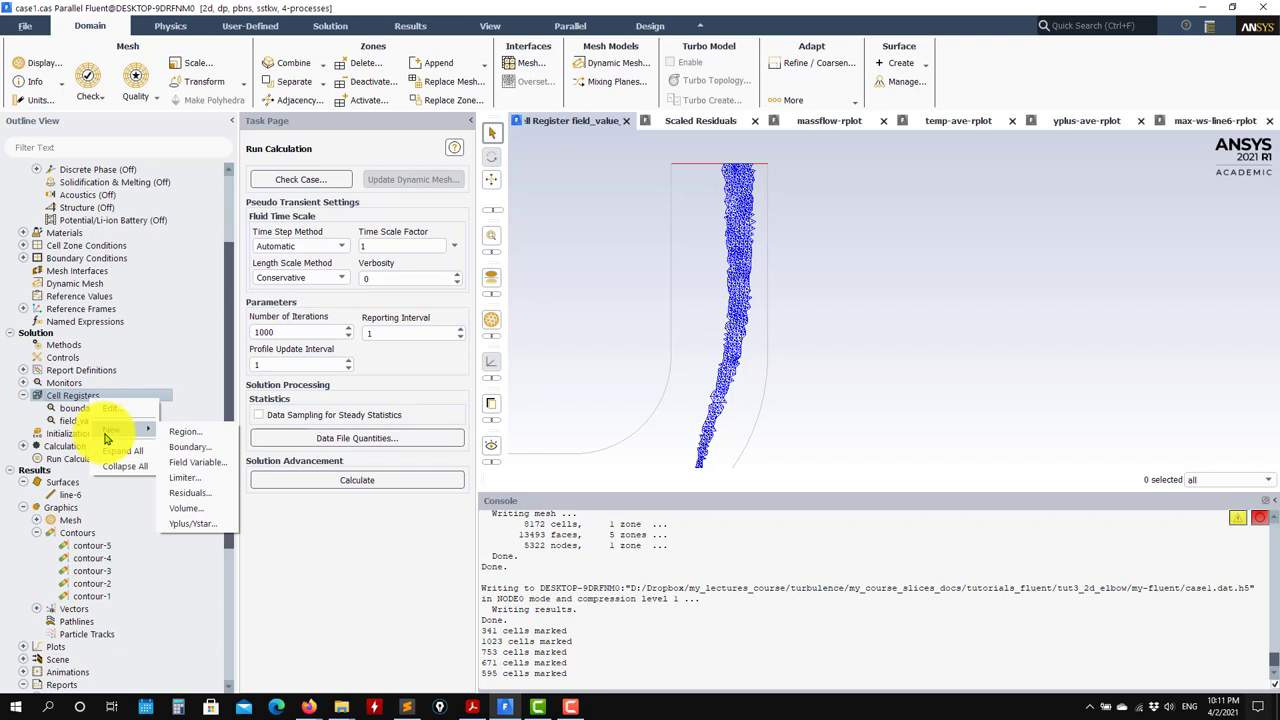
{"action": "left_click", "coordinate": [185, 524]}
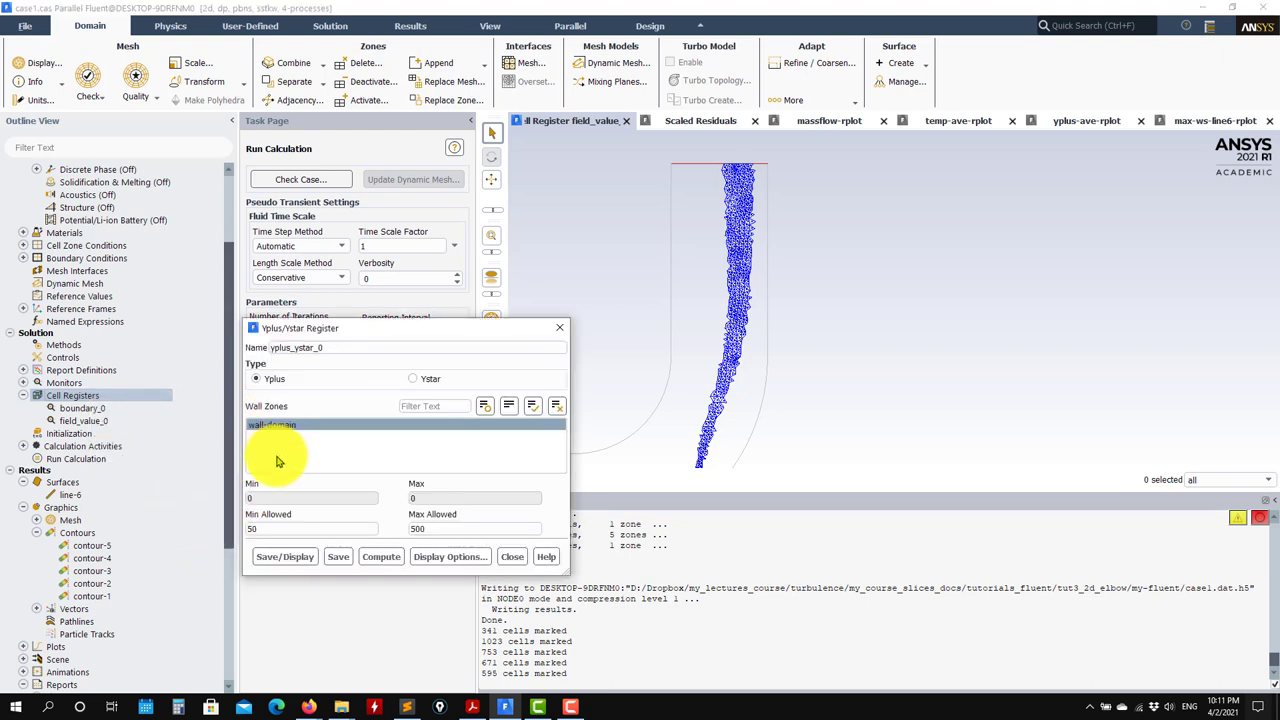
{"action": "left_click", "coordinate": [290, 557]}
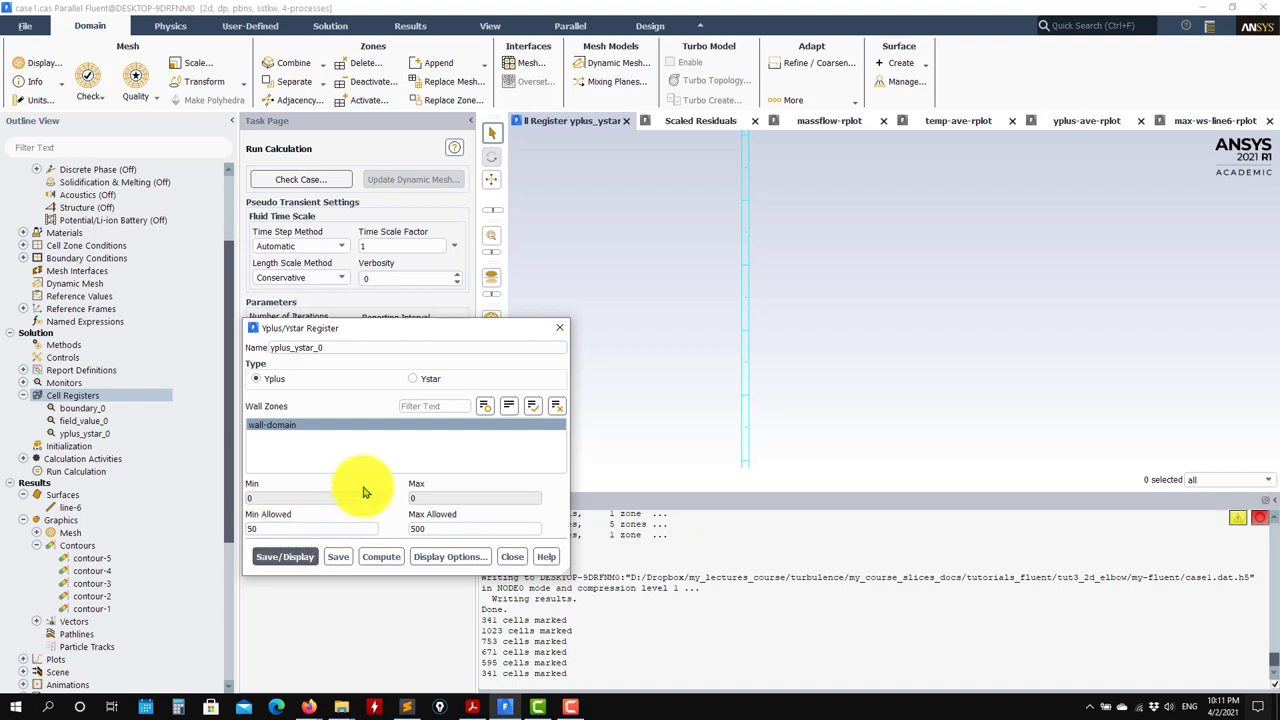
{"action": "left_click", "coordinate": [510, 558]}
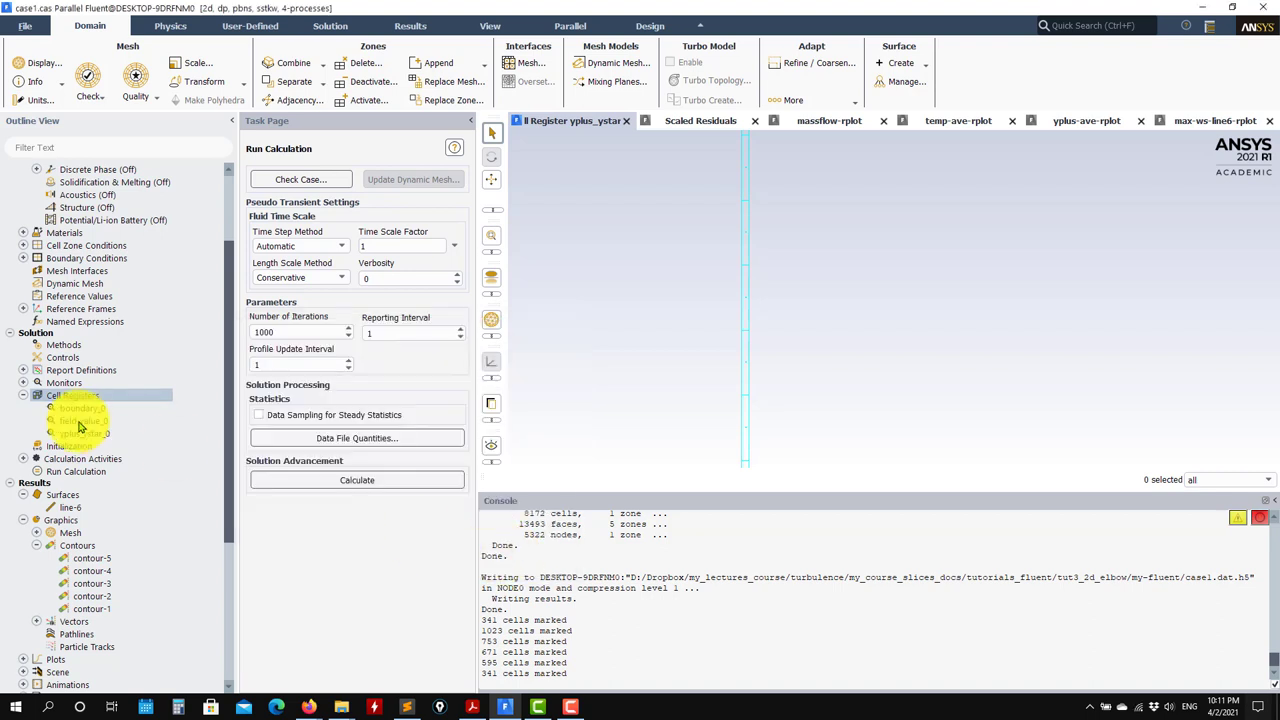
Start another field variable register using the Gradient derivative of Static Temperature and compute its minimum and maximum
{"action": "right_click", "coordinate": [92, 397]}
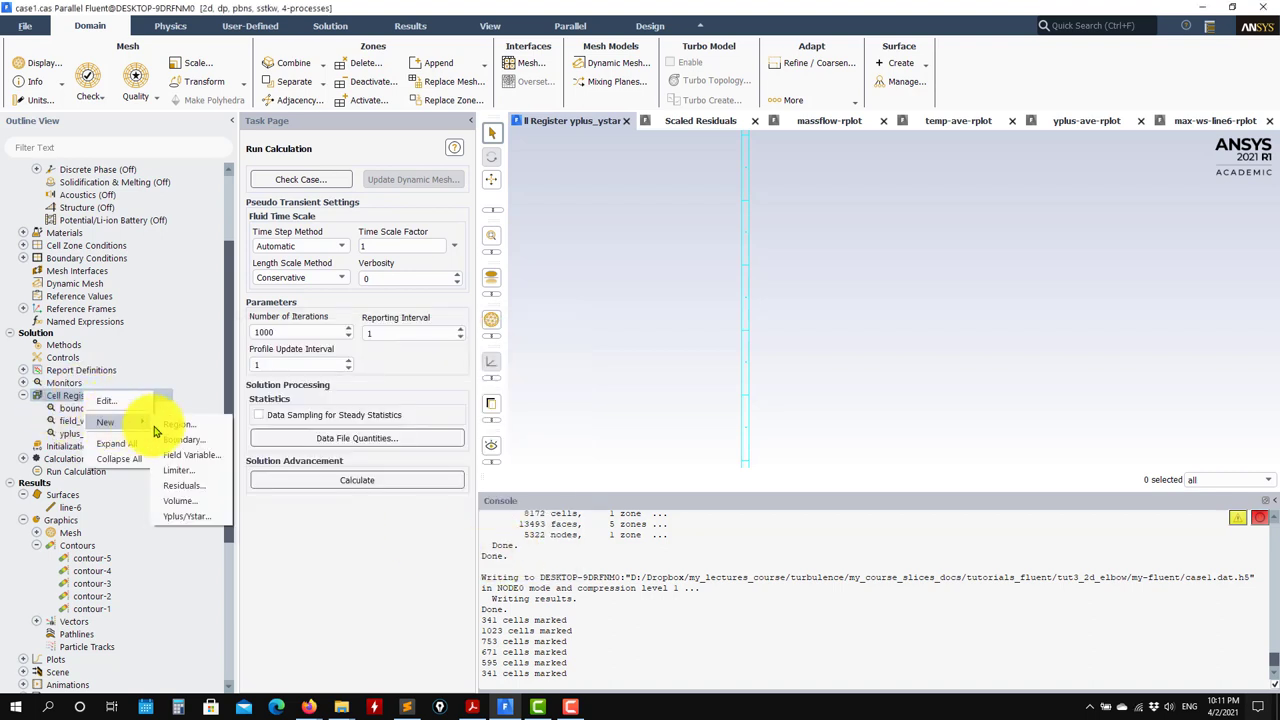
{"action": "left_click", "coordinate": [191, 452]}
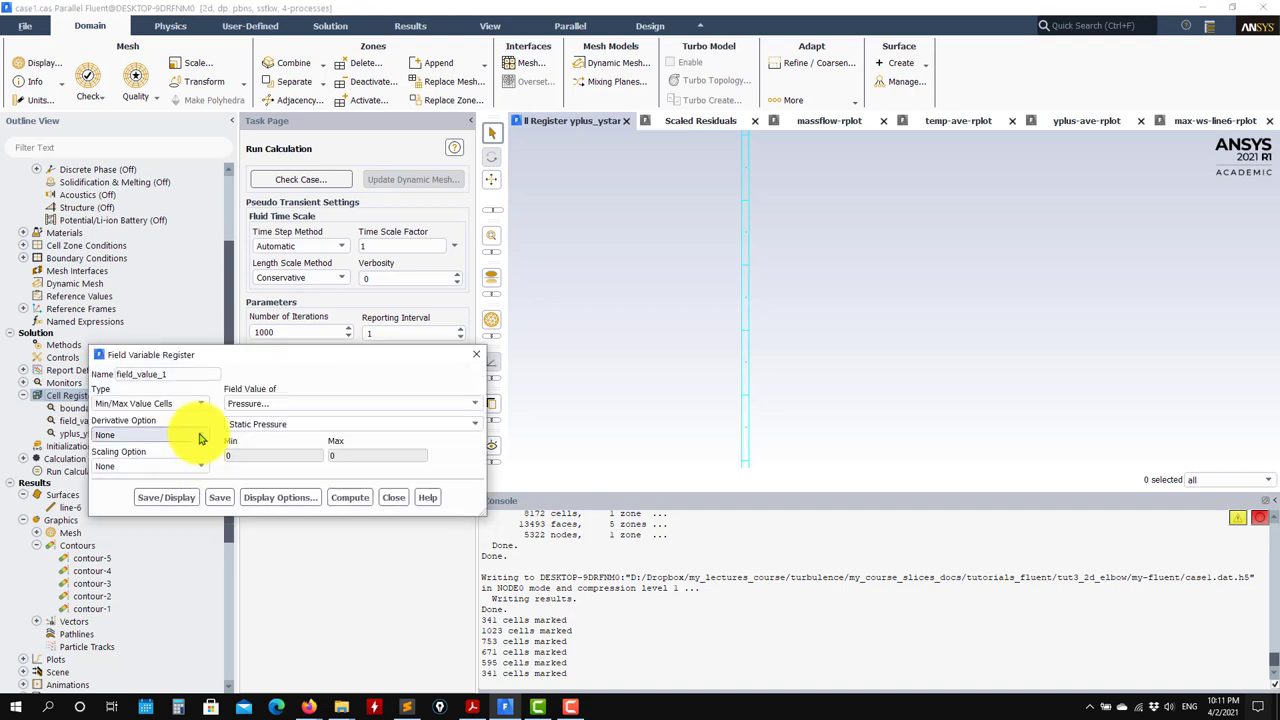
{"action": "left_click", "coordinate": [320, 403]}
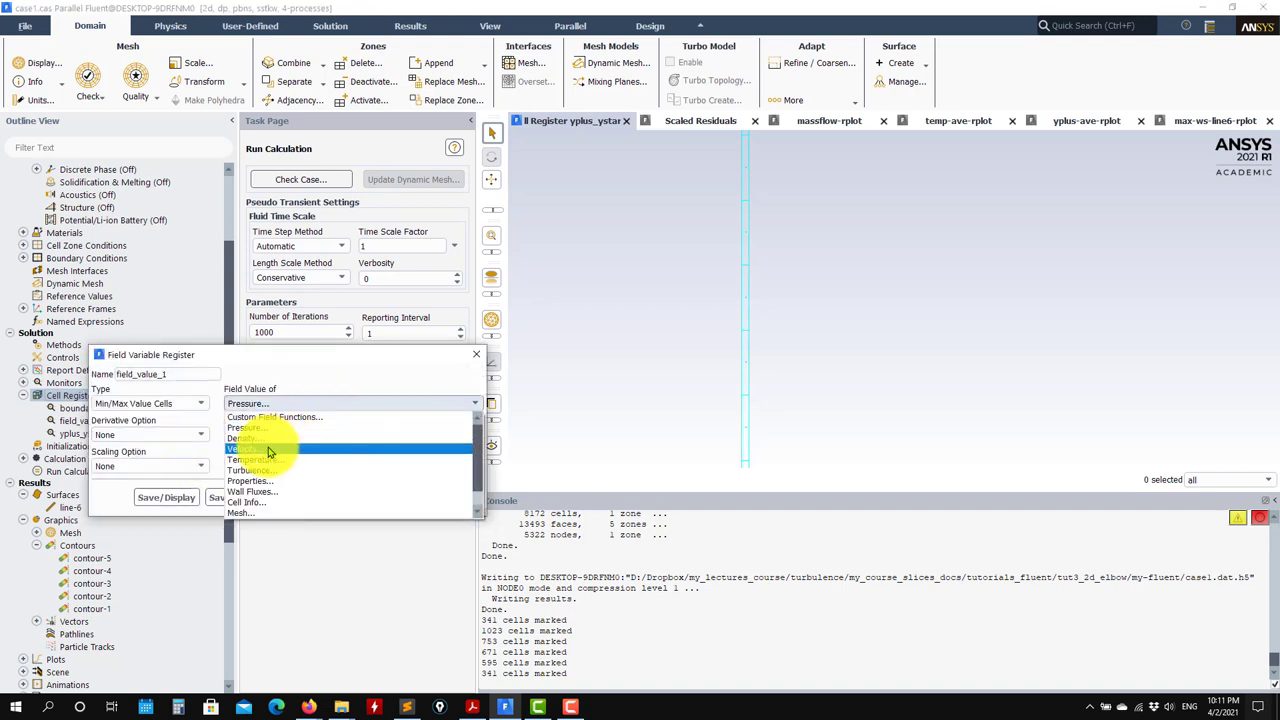
{"action": "left_click", "coordinate": [268, 452]}
{"action": "left_click", "coordinate": [350, 403]}
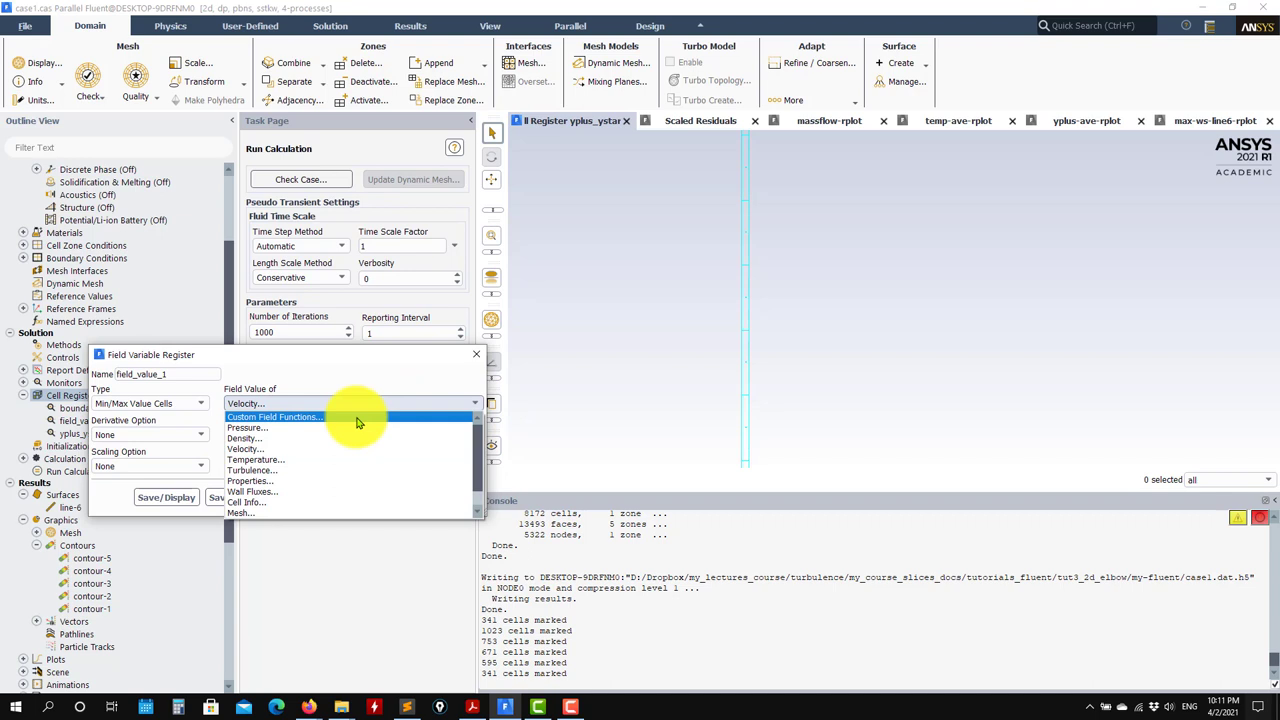
{"action": "left_click", "coordinate": [298, 461]}
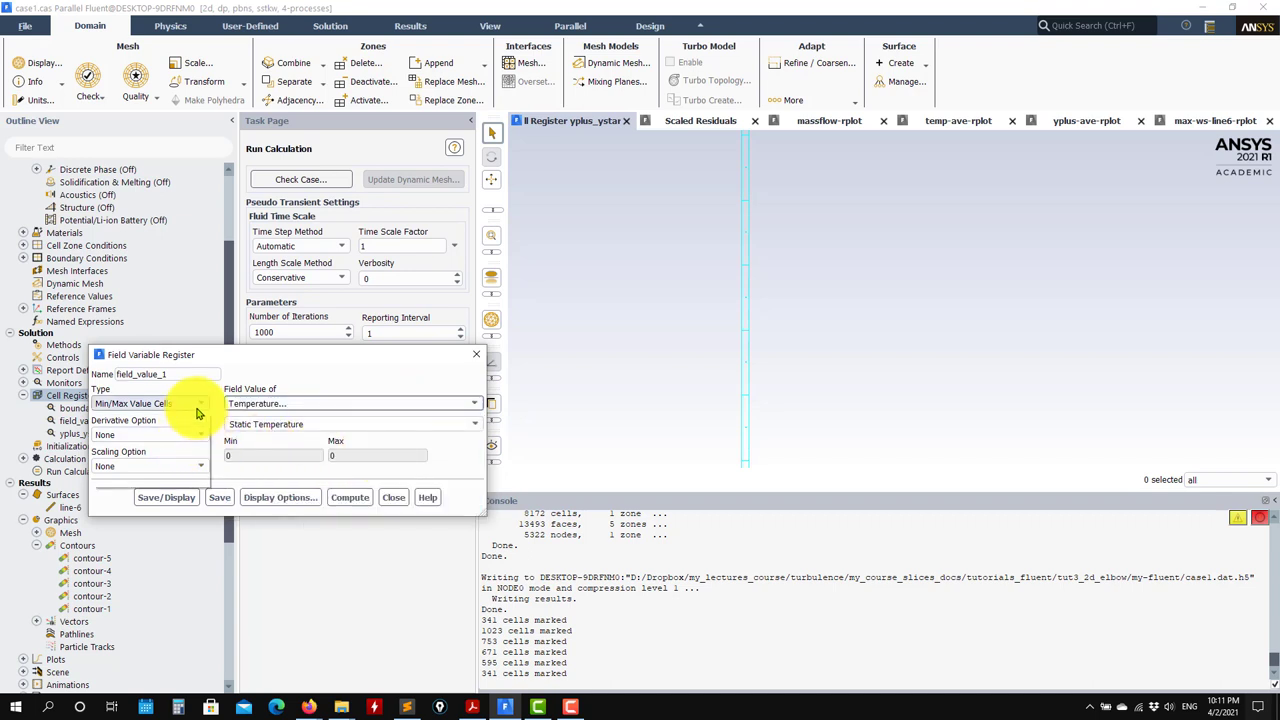
{"action": "left_click", "coordinate": [197, 410]}
{"action": "left_click", "coordinate": [175, 418]}
{"action": "left_click", "coordinate": [150, 434]}
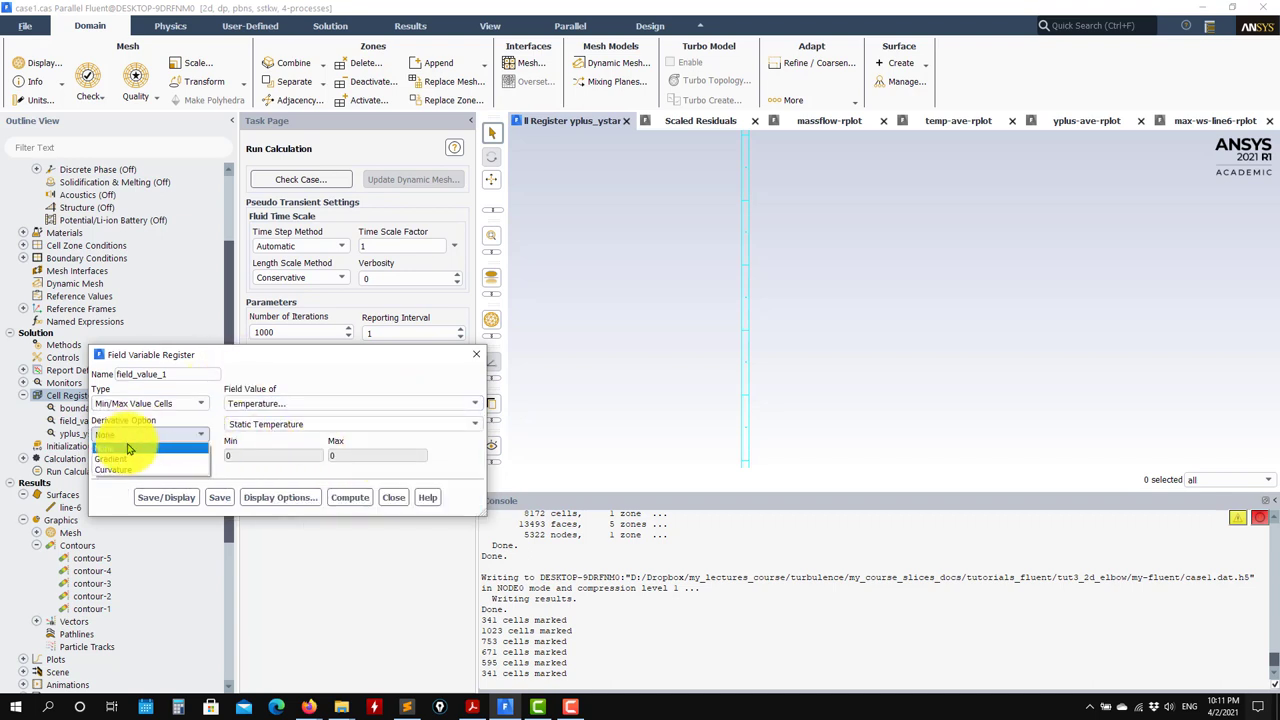
{"action": "left_click", "coordinate": [115, 458]}
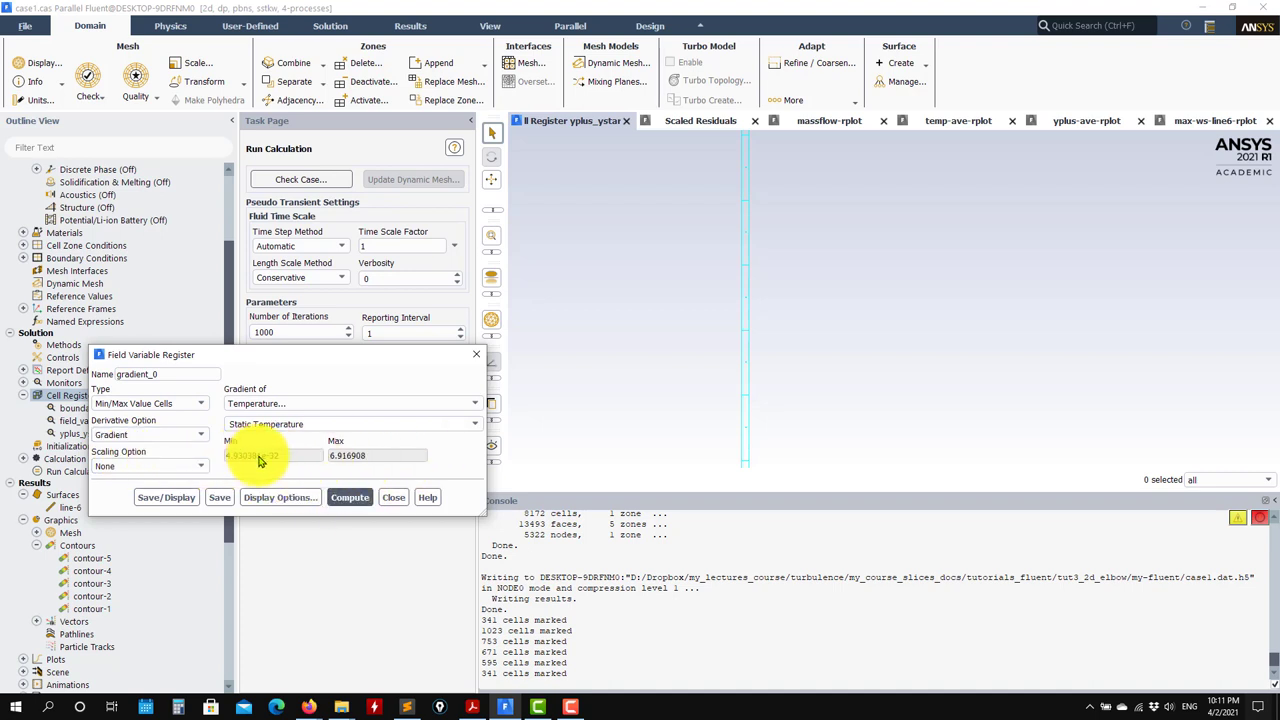
Set the gradient register to Cells Less Than with a value of 1, and save and display the marked cells
{"action": "left_click", "coordinate": [203, 406]}
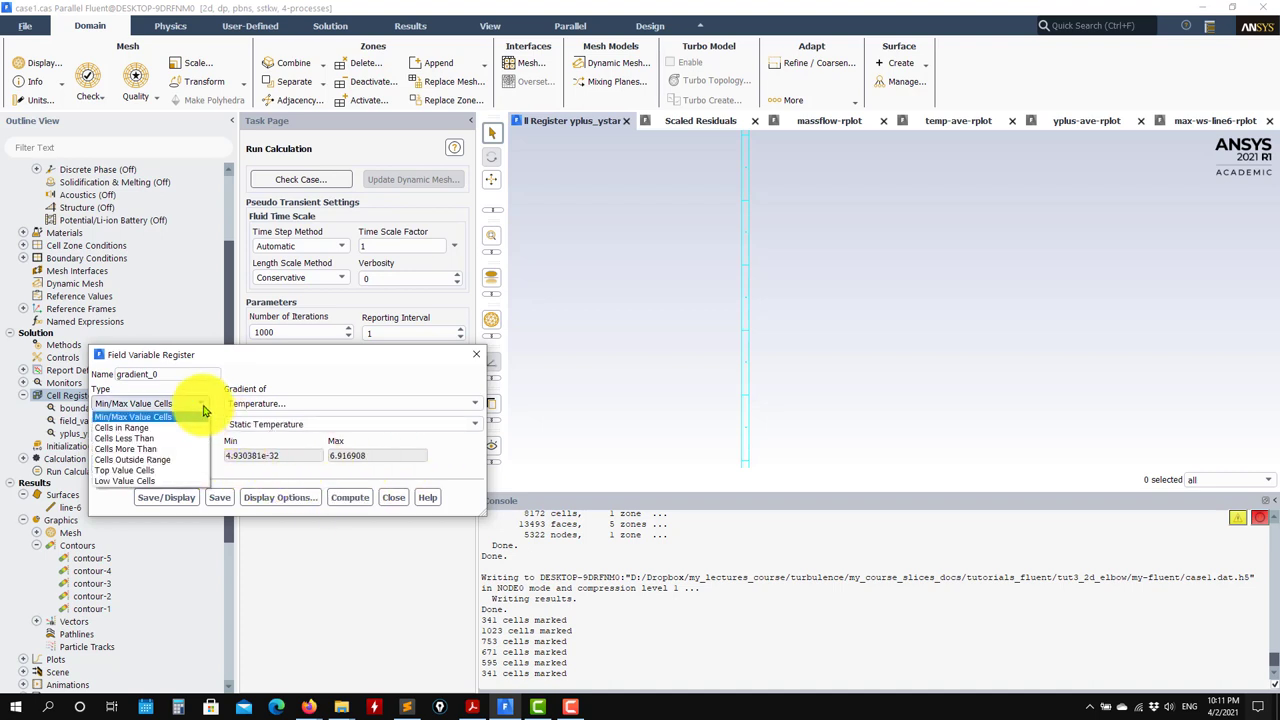
{"action": "left_click", "coordinate": [155, 443]}
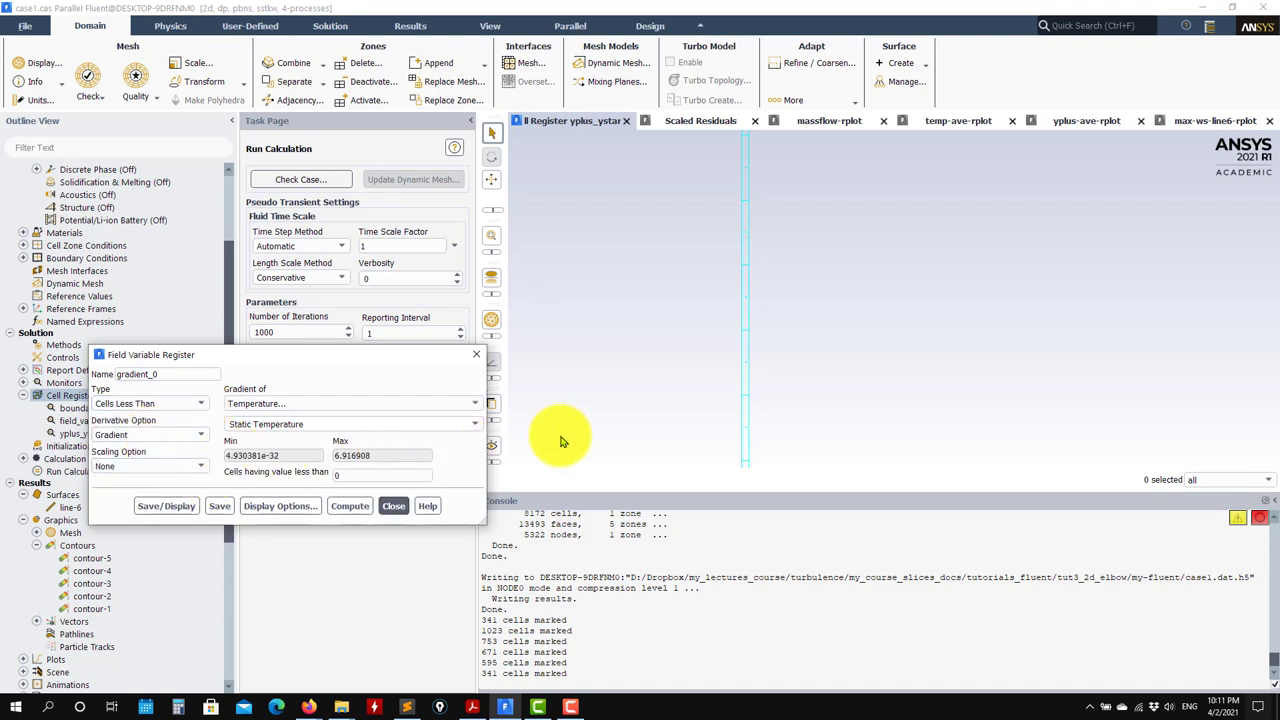
{"action": "left_click_drag", "start_coordinate": [675, 410], "coordinate": [740, 372]}
{"action": "double_click", "coordinate": [368, 474]}
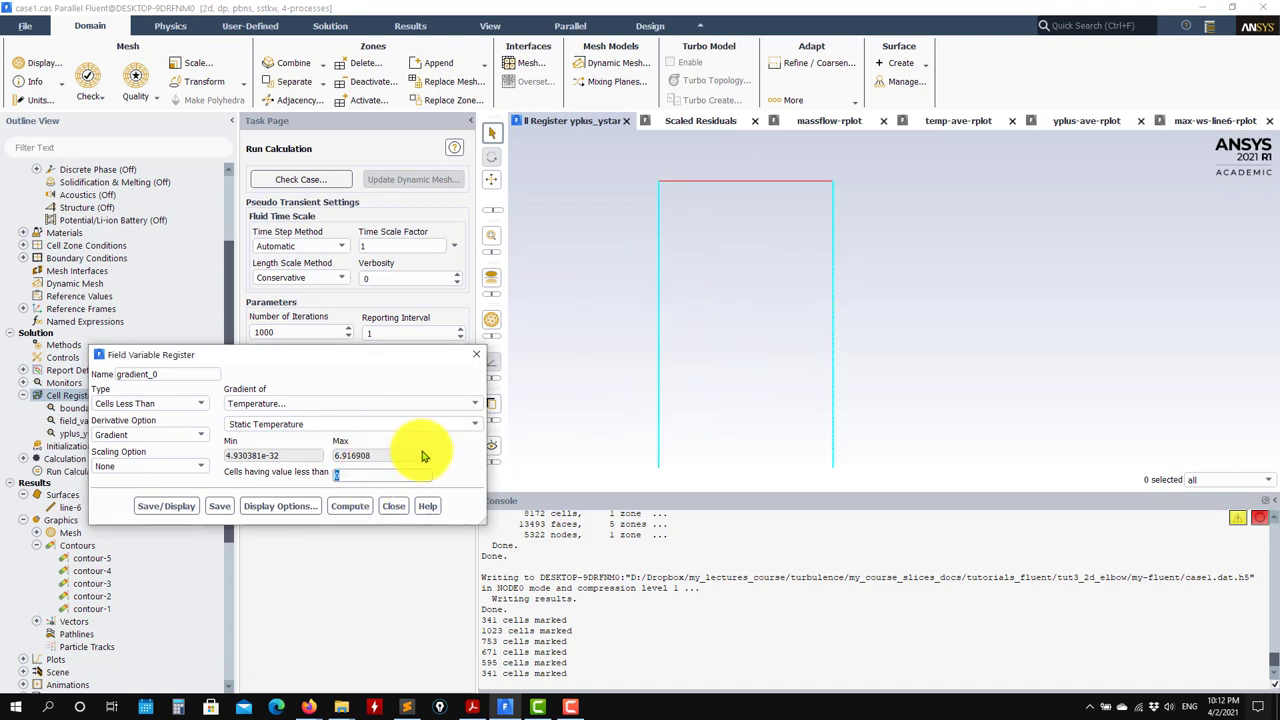
{"action": "type", "text": "1"}
{"action": "left_click", "coordinate": [185, 512]}
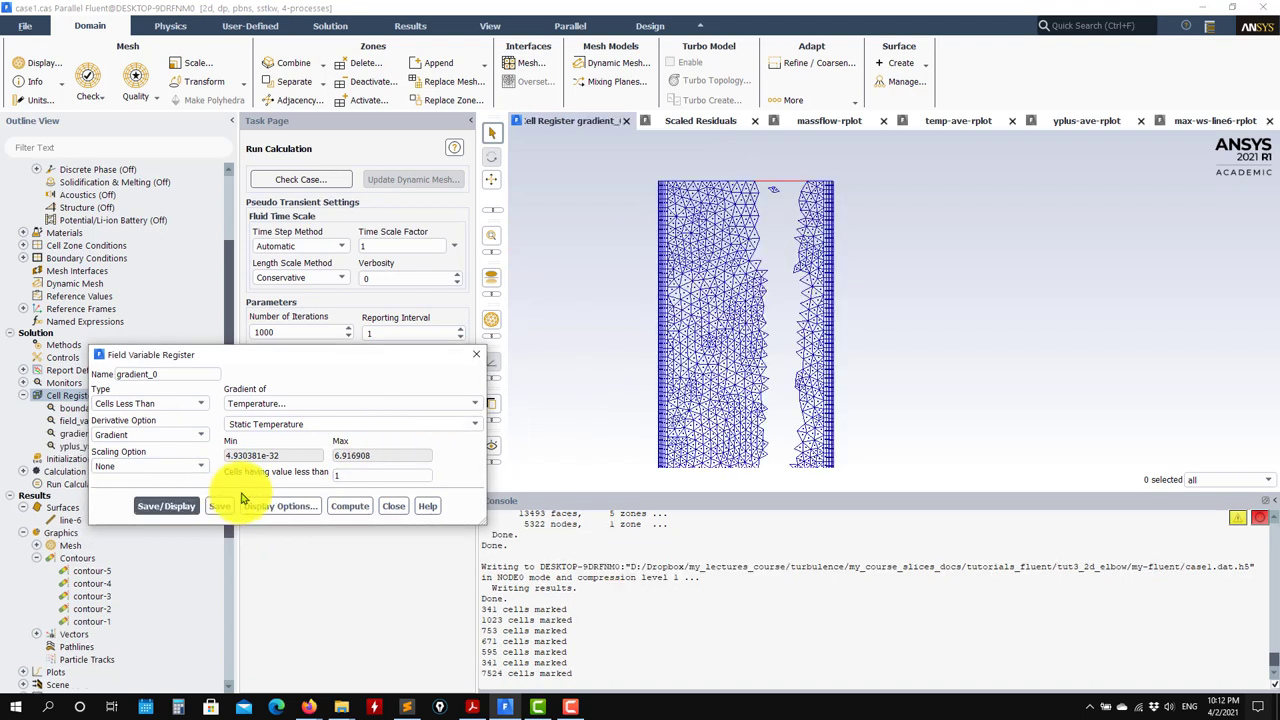
Switch the temperature gradient register to Cells More Than 1, save and display the marked cells, and close its settings
{"action": "left_click", "coordinate": [196, 405]}
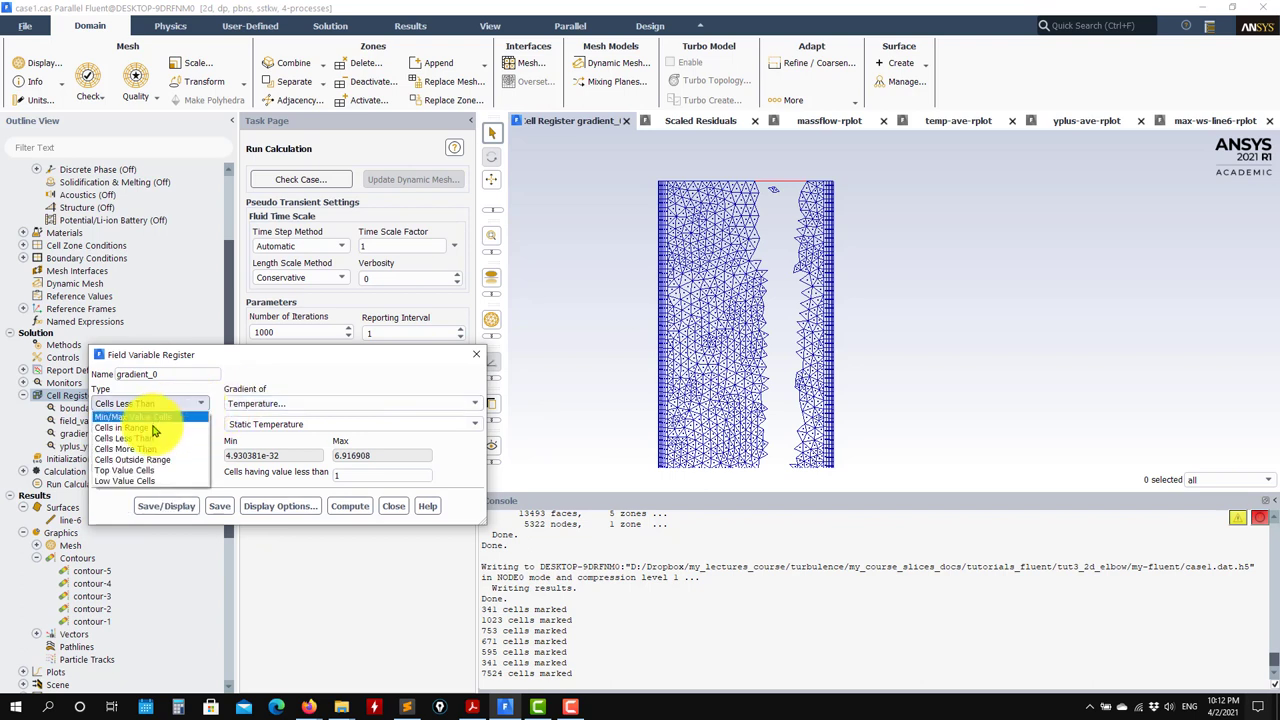
{"action": "left_click", "coordinate": [125, 431]}
{"action": "left_click", "coordinate": [173, 507]}
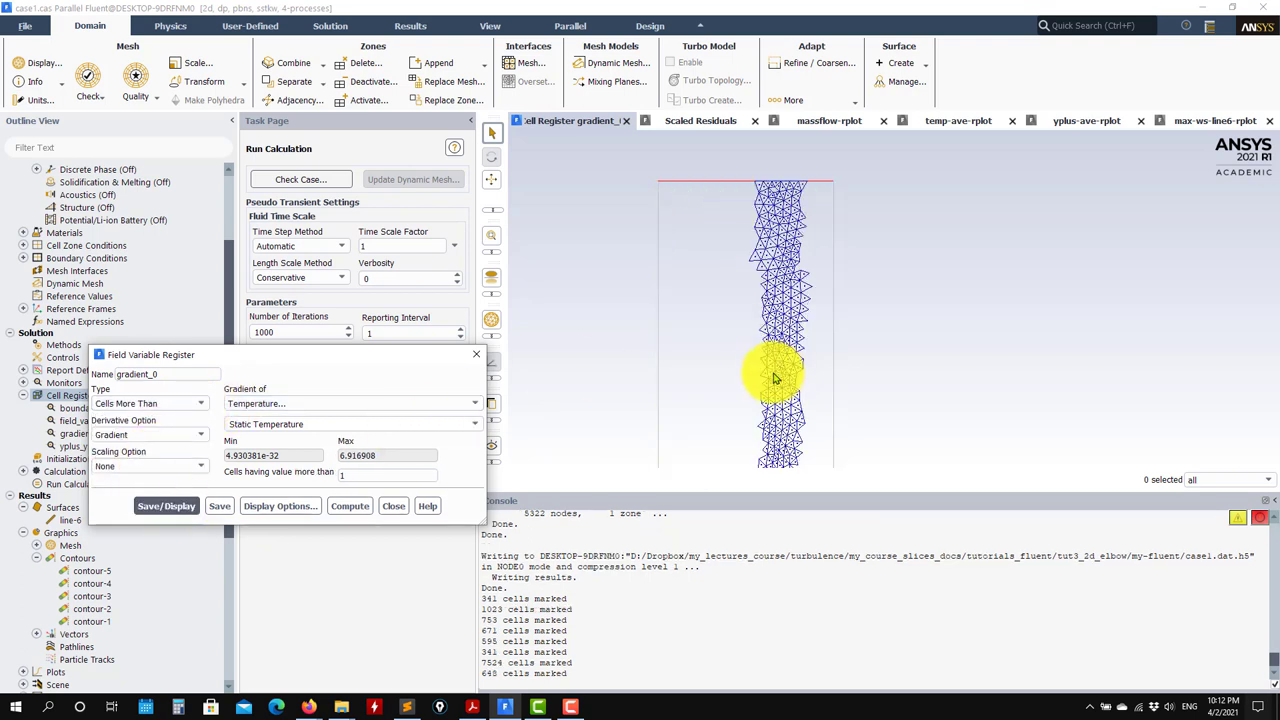
{"action": "left_click", "coordinate": [347, 507]}
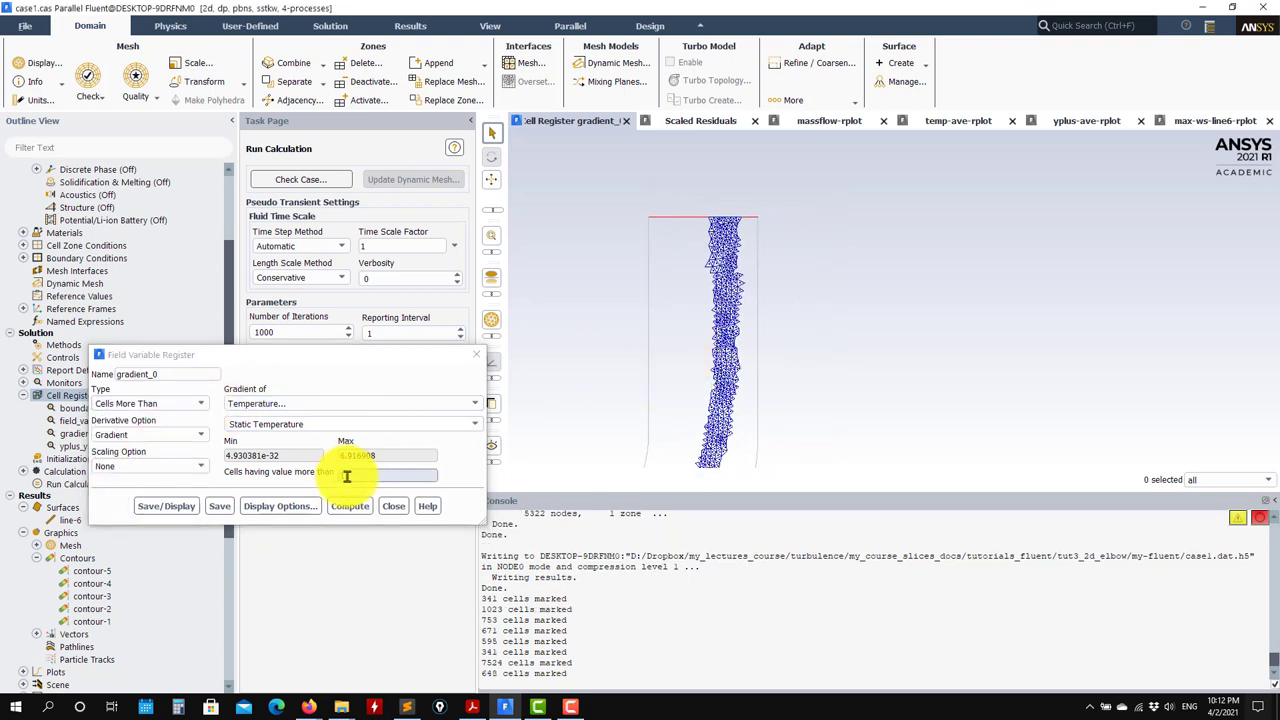
{"action": "left_click_drag", "start_coordinate": [715, 392], "coordinate": [722, 255]}
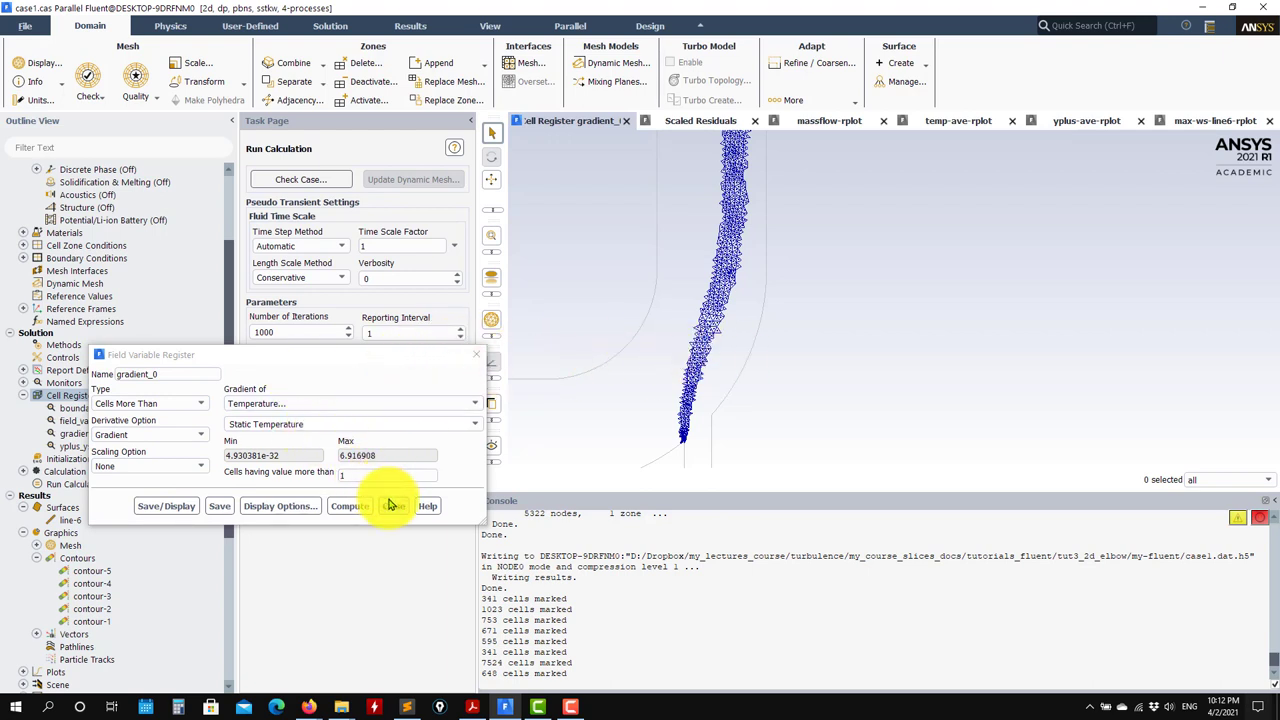
{"action": "scroll", "coordinate": [682, 415], "scroll_direction": "down", "scroll_amount": 2}
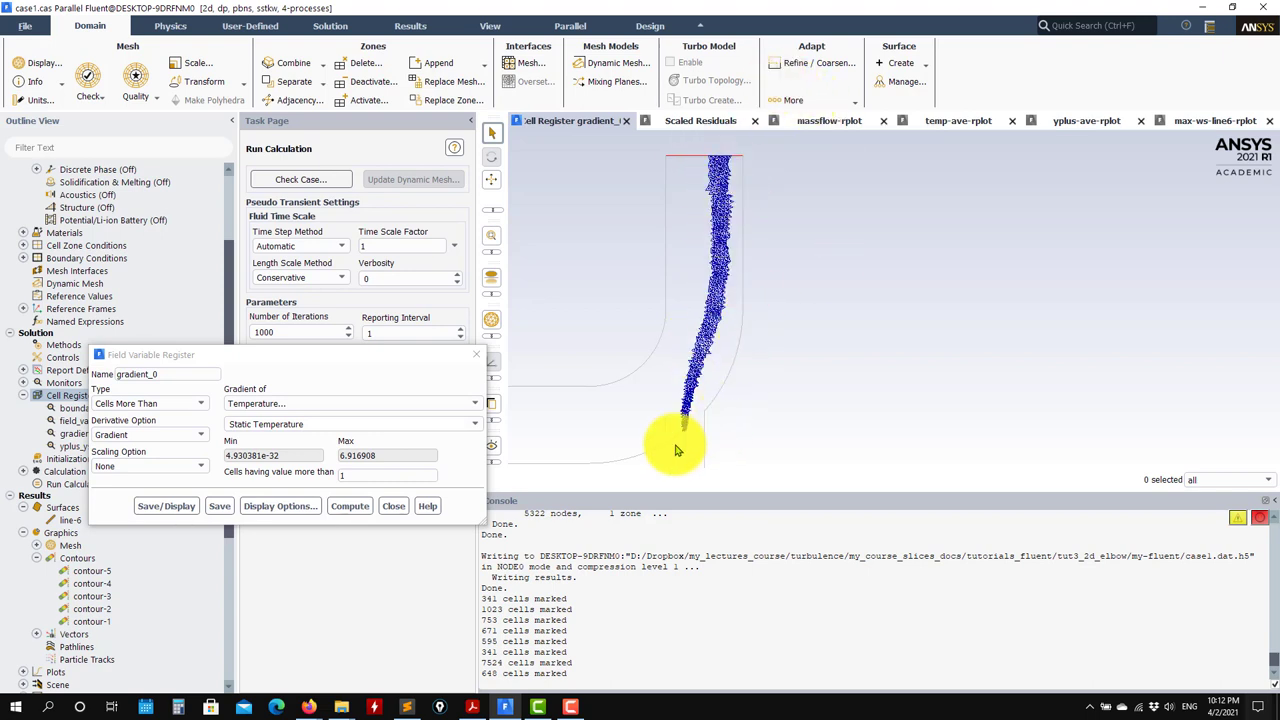
{"action": "left_click", "coordinate": [393, 506]}
Display the boundary_0 register from the cell register manager, examine the marked cells along the wall, and close the manager
{"action": "double_click", "coordinate": [82, 398]}
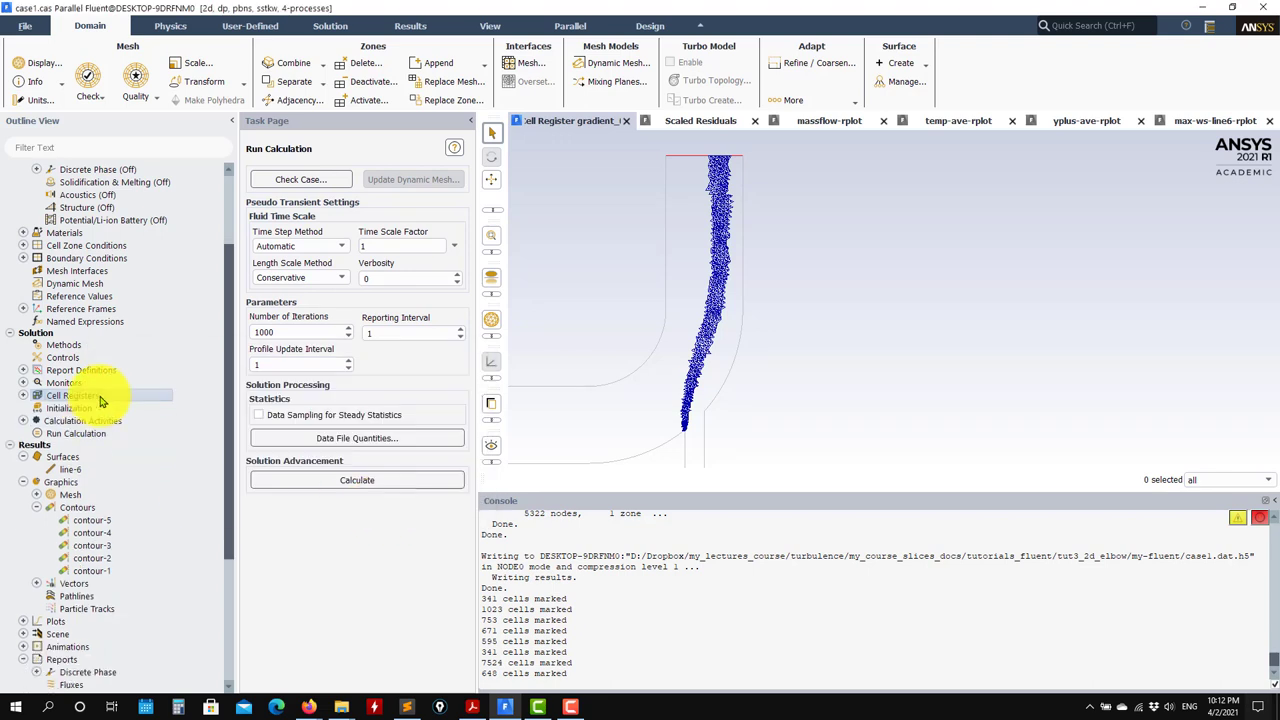
{"action": "left_click", "coordinate": [275, 364]}
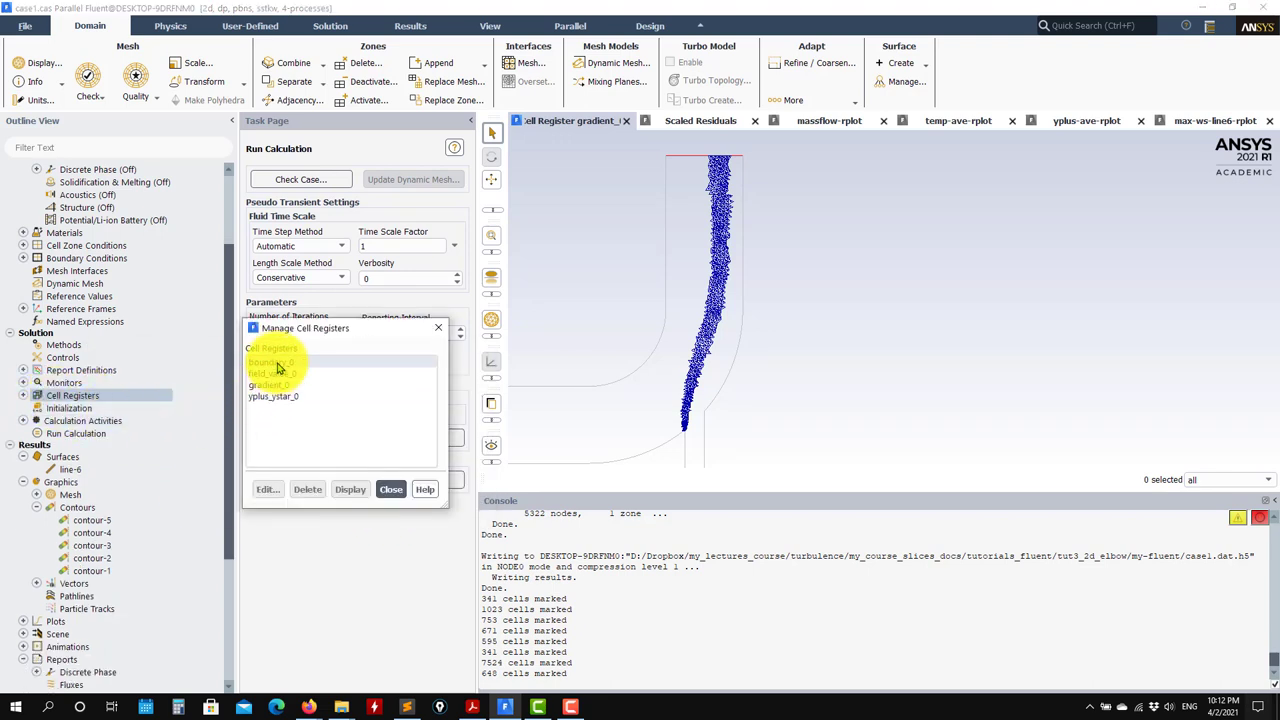
{"action": "left_click", "coordinate": [393, 489]}
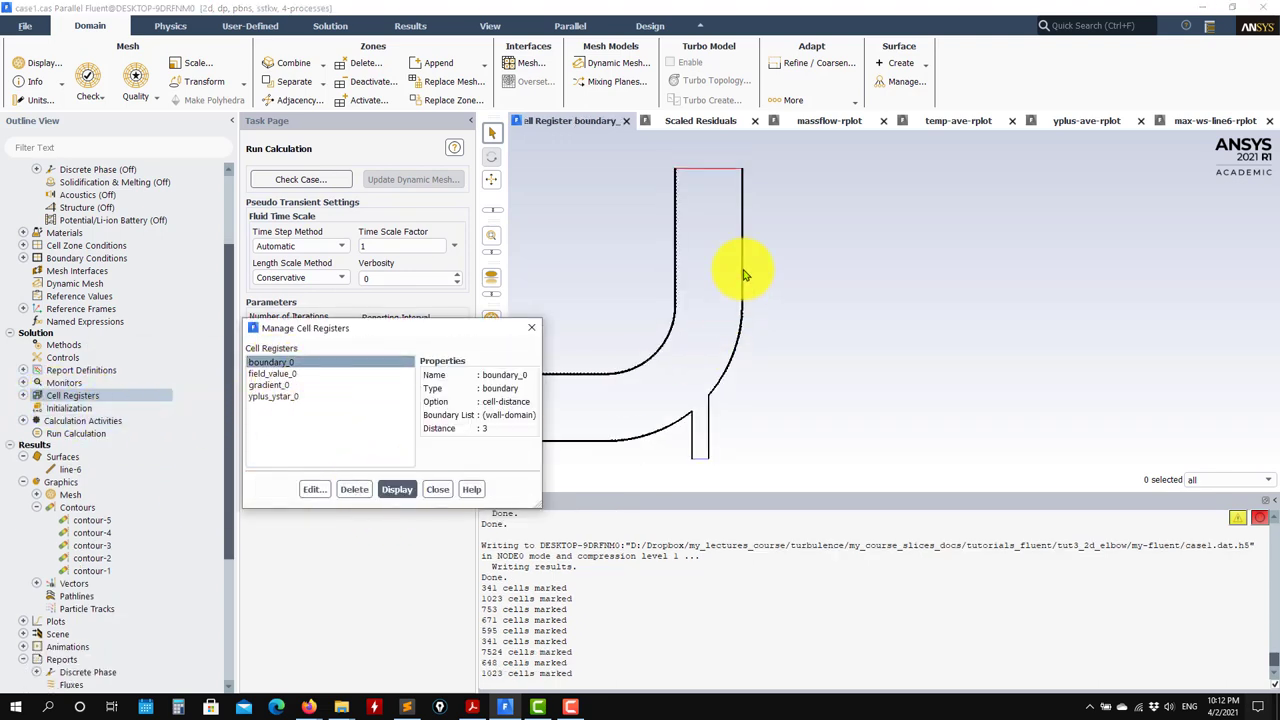
{"action": "scroll", "coordinate": [705, 240], "scroll_direction": "up", "scroll_amount": 5}
{"action": "scroll", "coordinate": [705, 240], "scroll_direction": "up", "scroll_amount": 5}
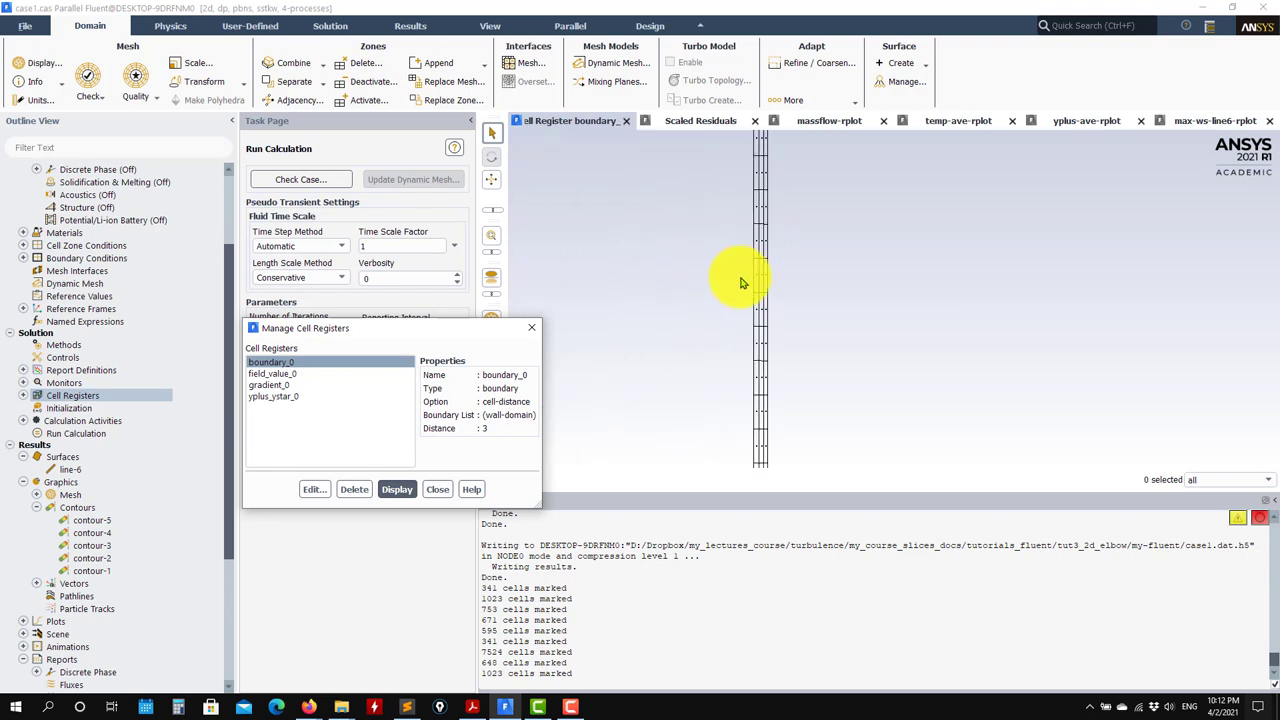
{"action": "scroll", "coordinate": [740, 333], "scroll_direction": "up", "scroll_amount": 5}
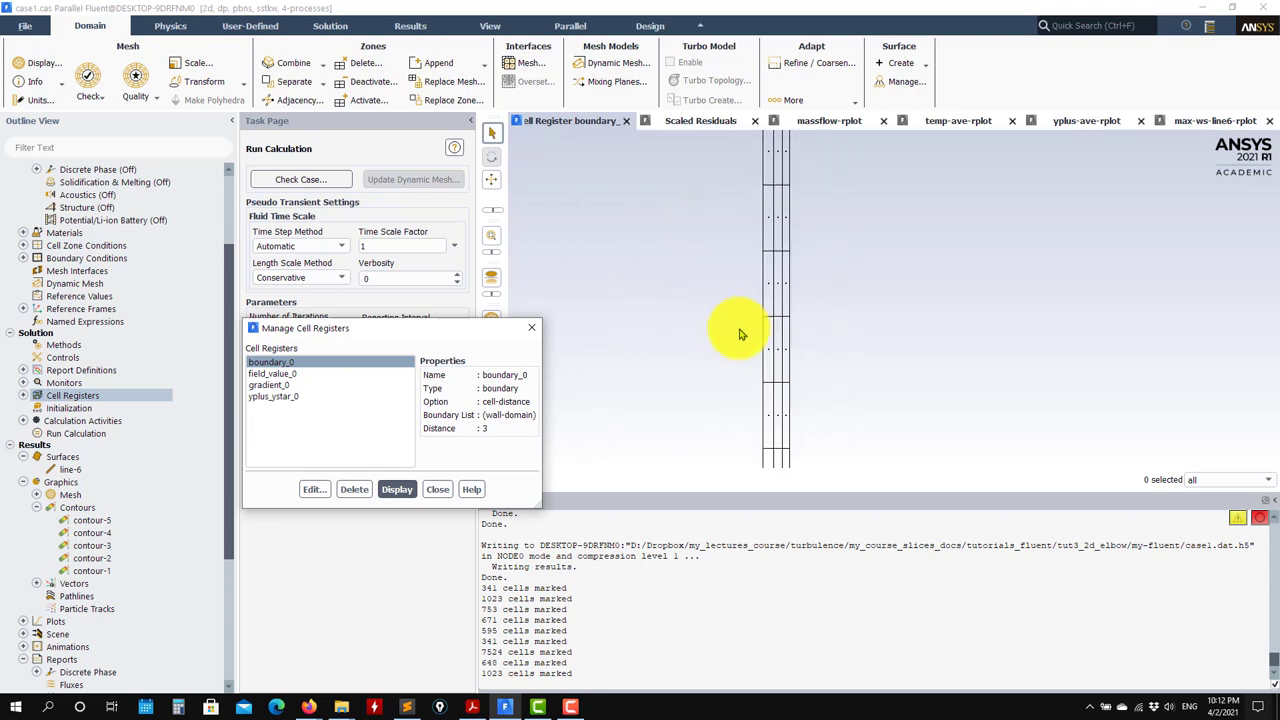
{"action": "left_click", "coordinate": [446, 489]}
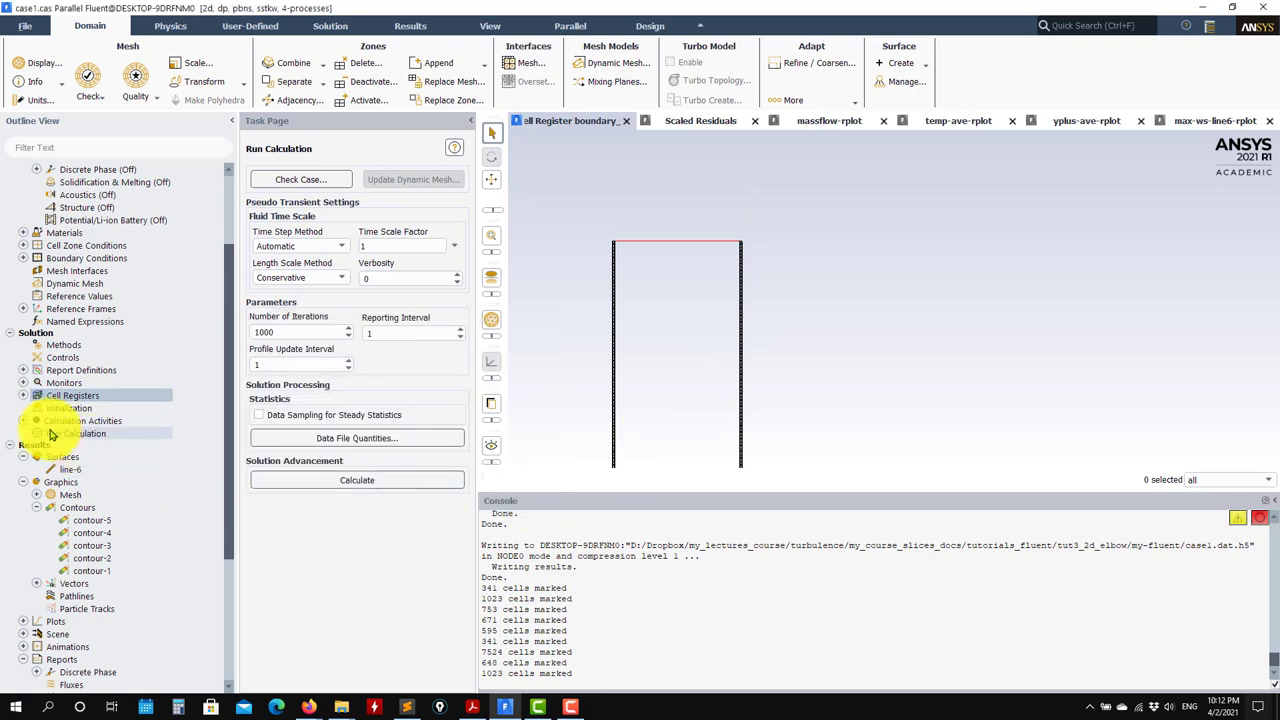
Expand the Cell Registers branch to list its individual registers
{"action": "left_click", "coordinate": [23, 395]}
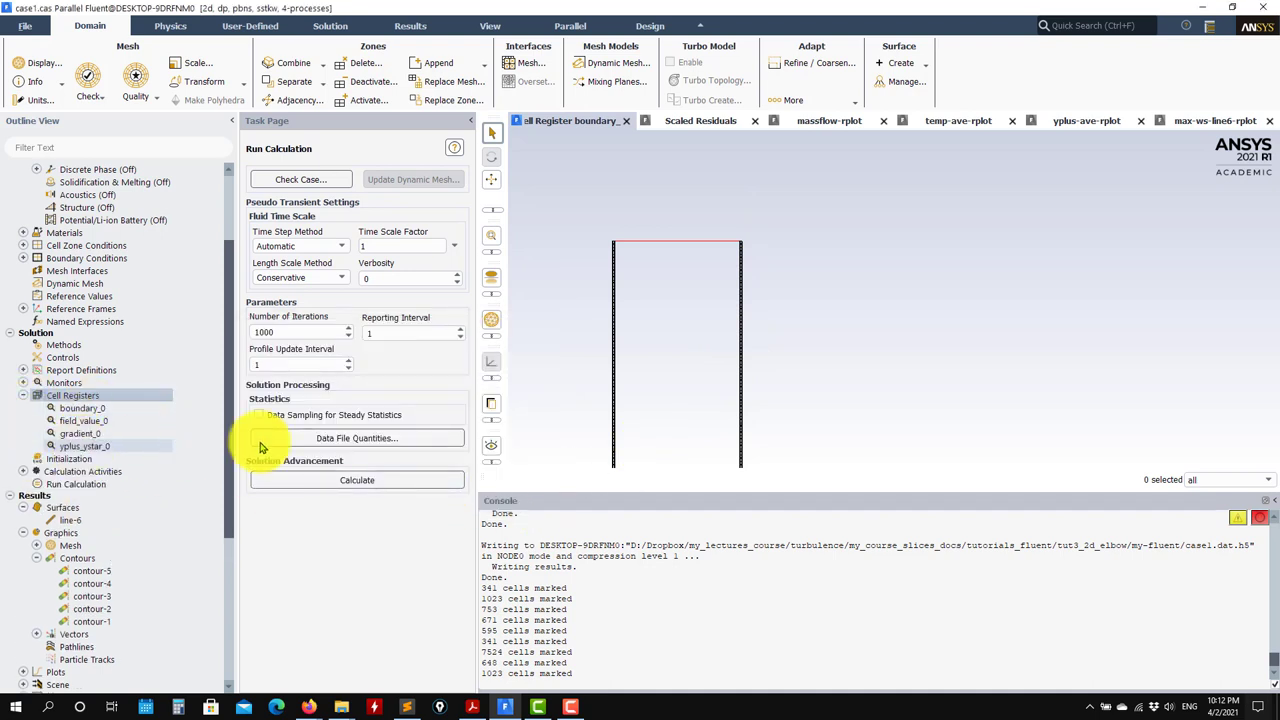
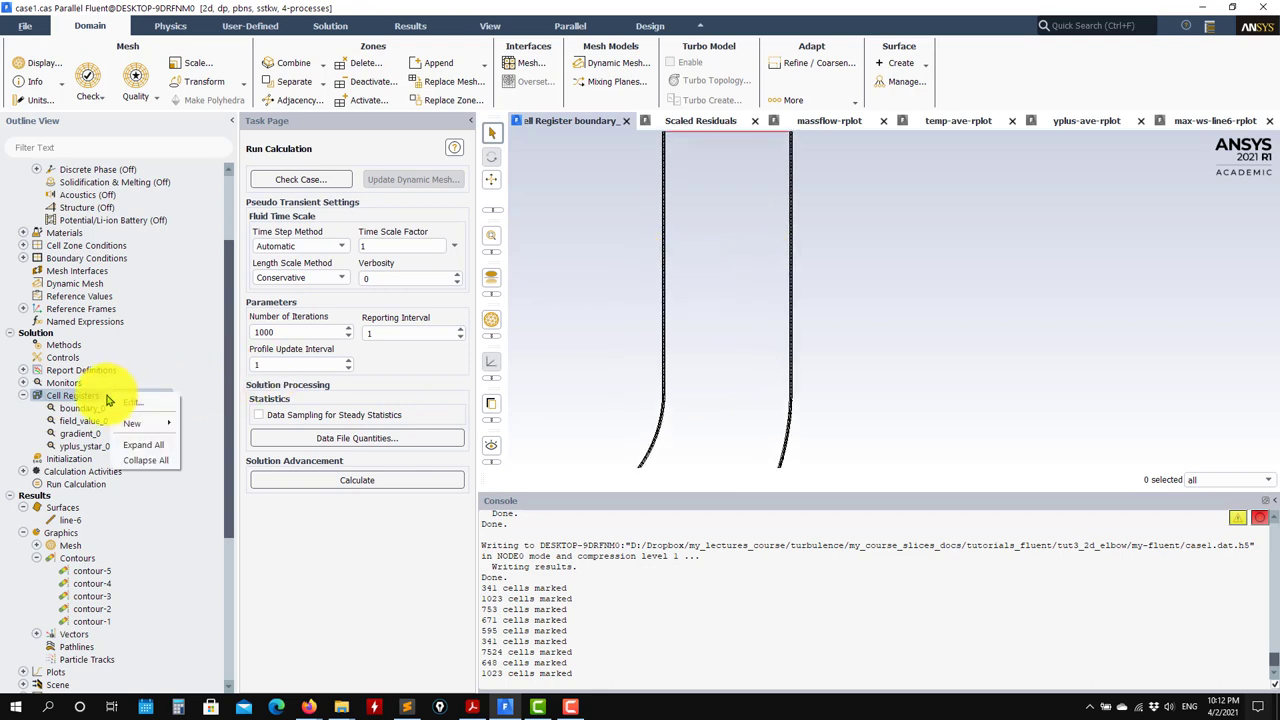
{"action": "left_click", "coordinate": [315, 592]}
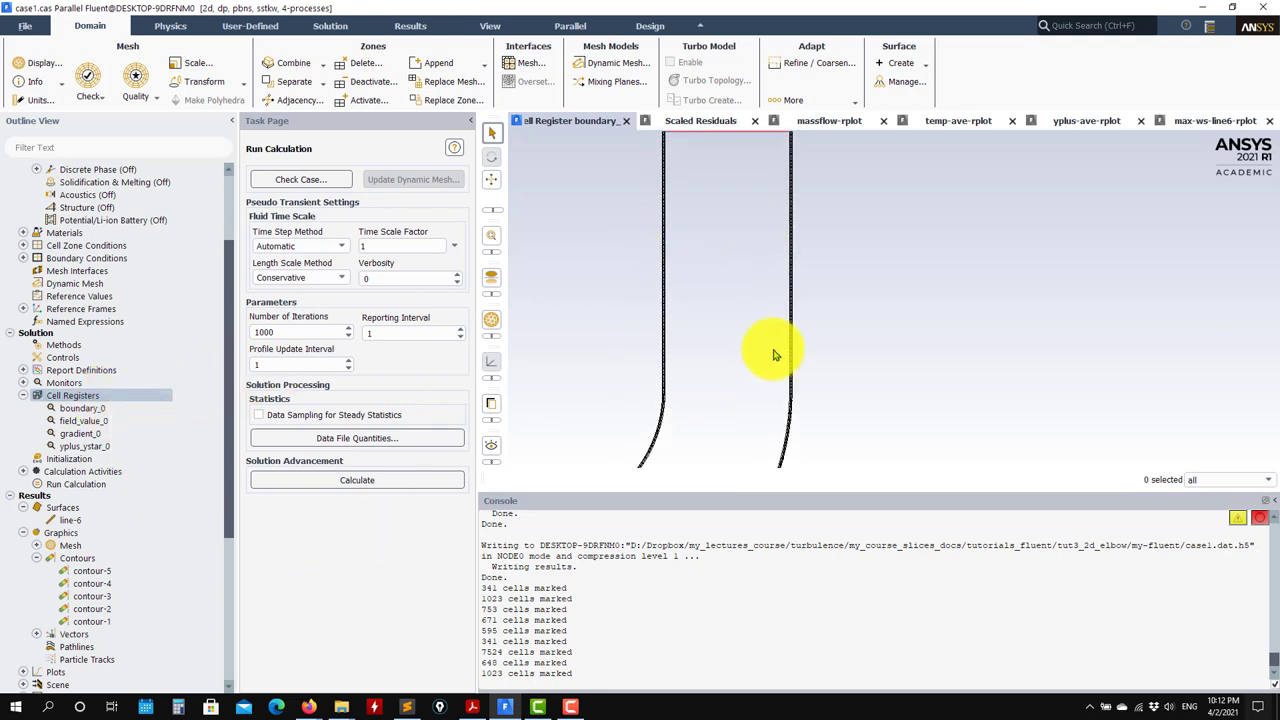
{"action": "scroll", "coordinate": [793, 333], "scroll_direction": "down", "scroll_amount": 2}
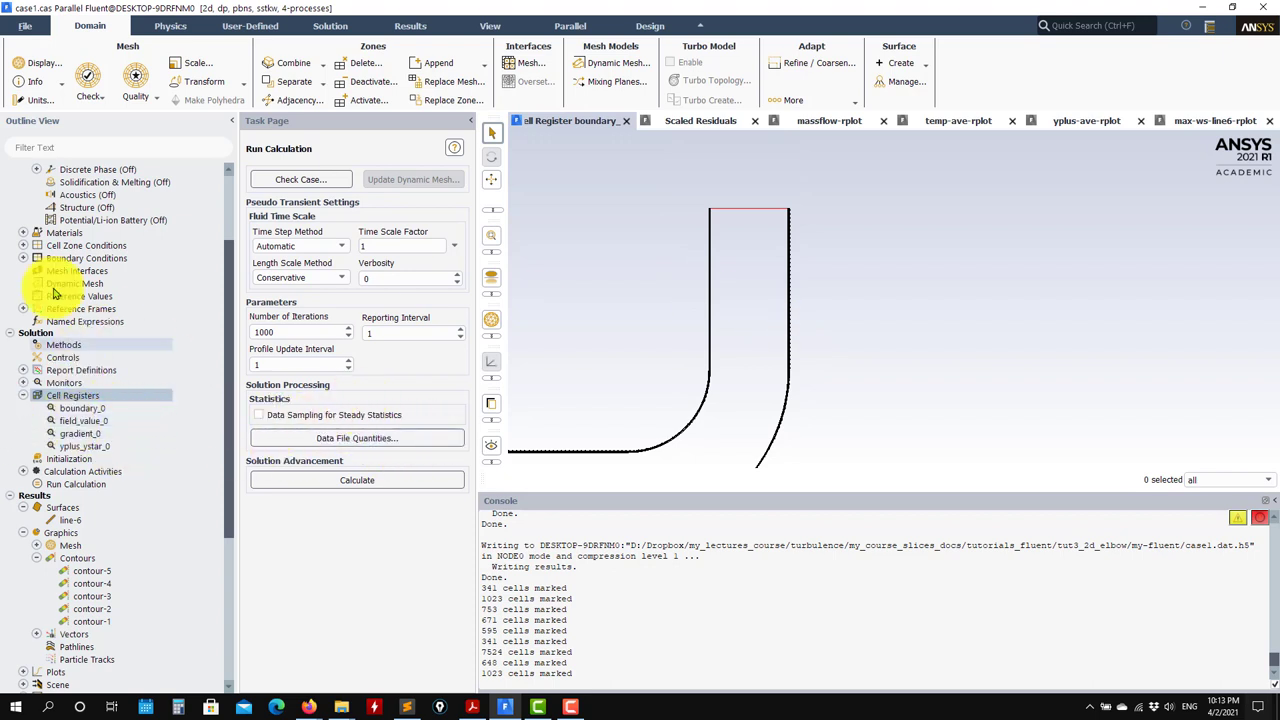
{"action": "right_click", "coordinate": [92, 410]}
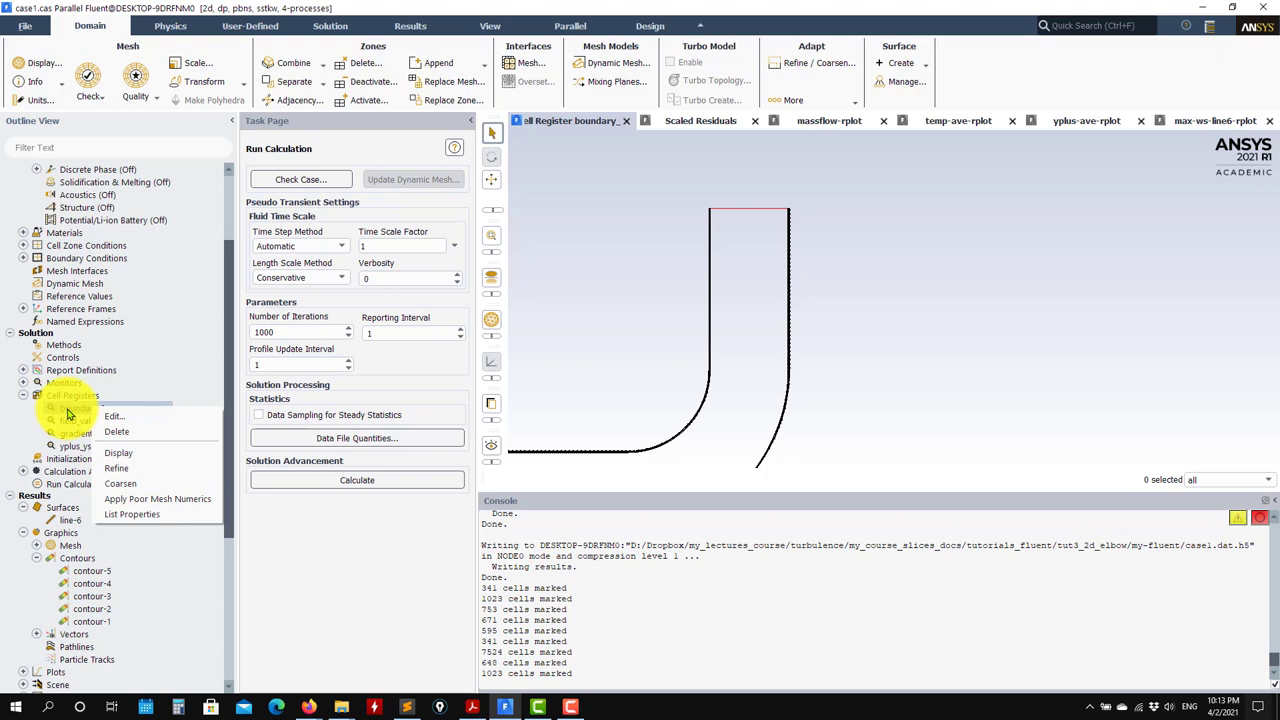
{"action": "left_click", "coordinate": [68, 414]}
{"action": "right_click", "coordinate": [66, 408]}
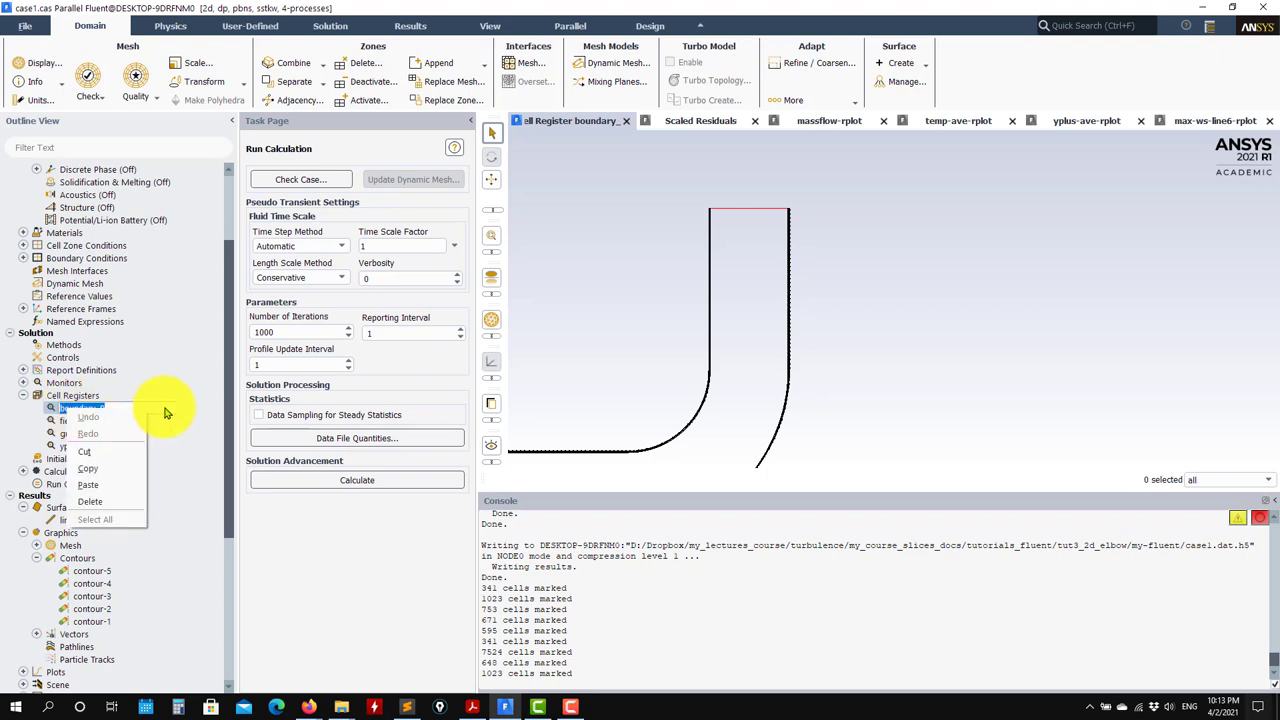
{"action": "left_click", "coordinate": [801, 275]}
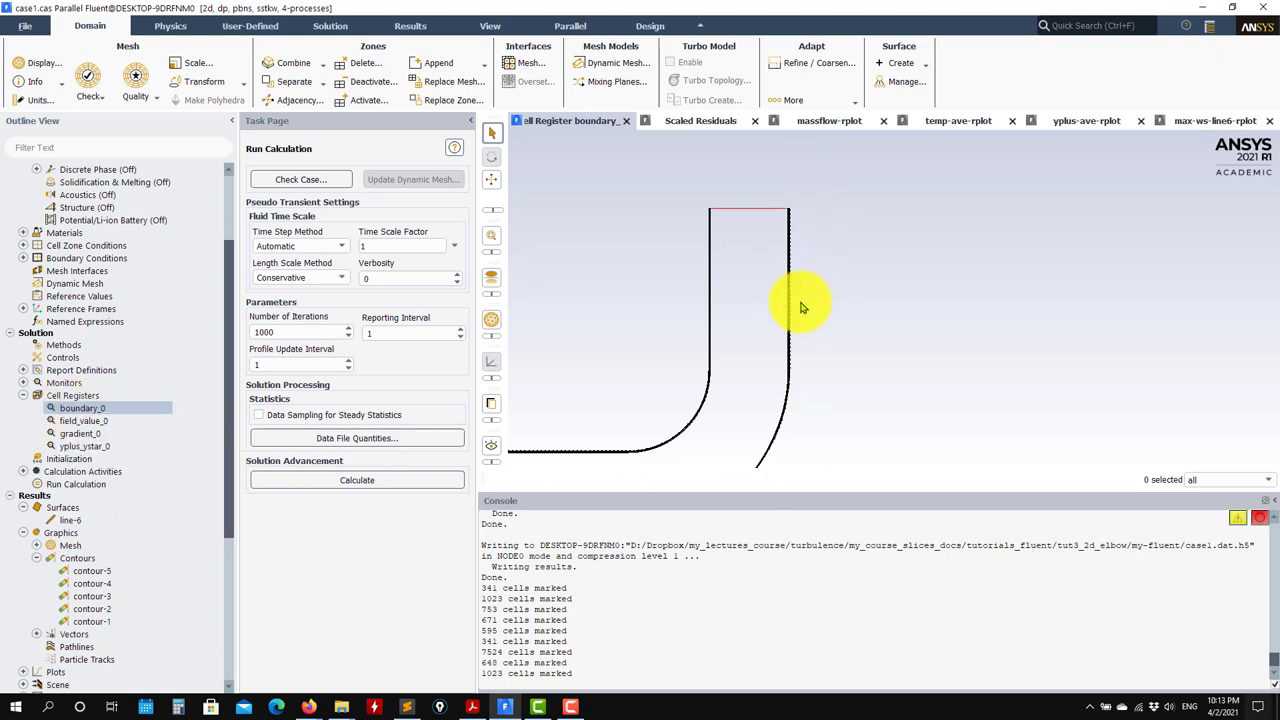
Display the boundary_0 register directly from the outline and examine its marked cells at the upper end of the wall
{"action": "right_click", "coordinate": [117, 414]}
{"action": "left_click", "coordinate": [150, 454]}
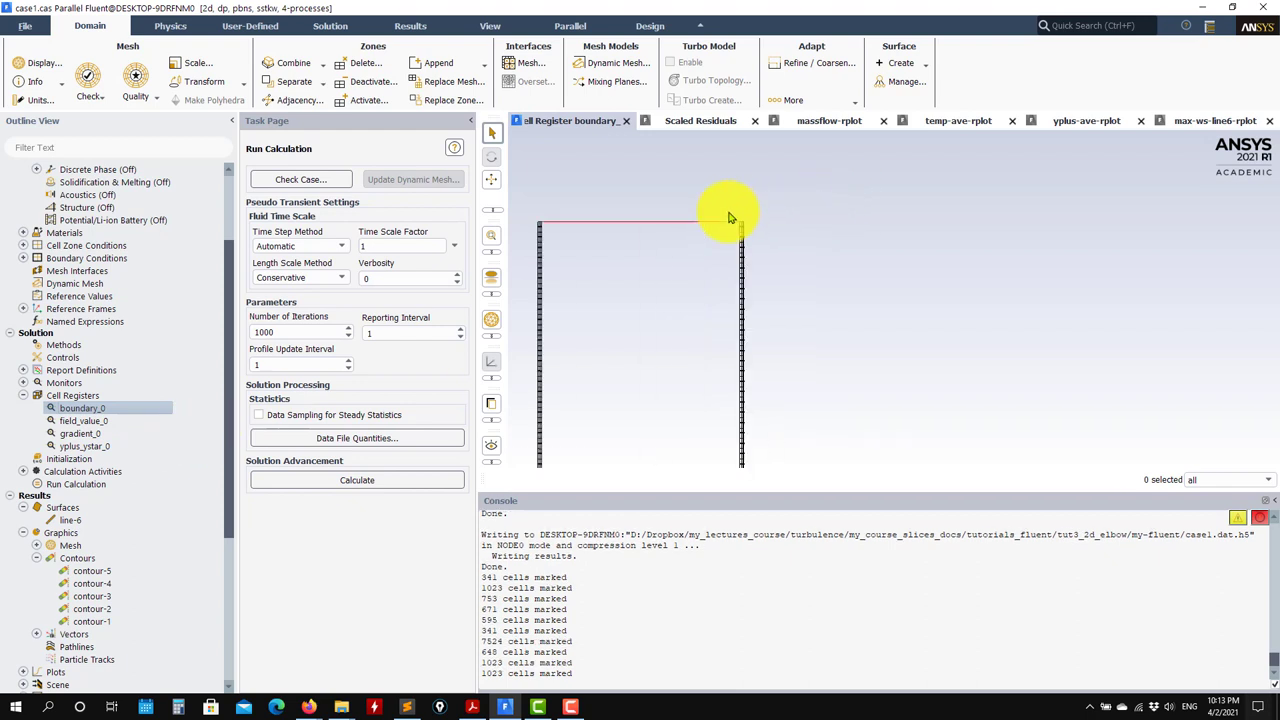
{"action": "scroll", "coordinate": [730, 218], "scroll_direction": "up", "scroll_amount": 3}
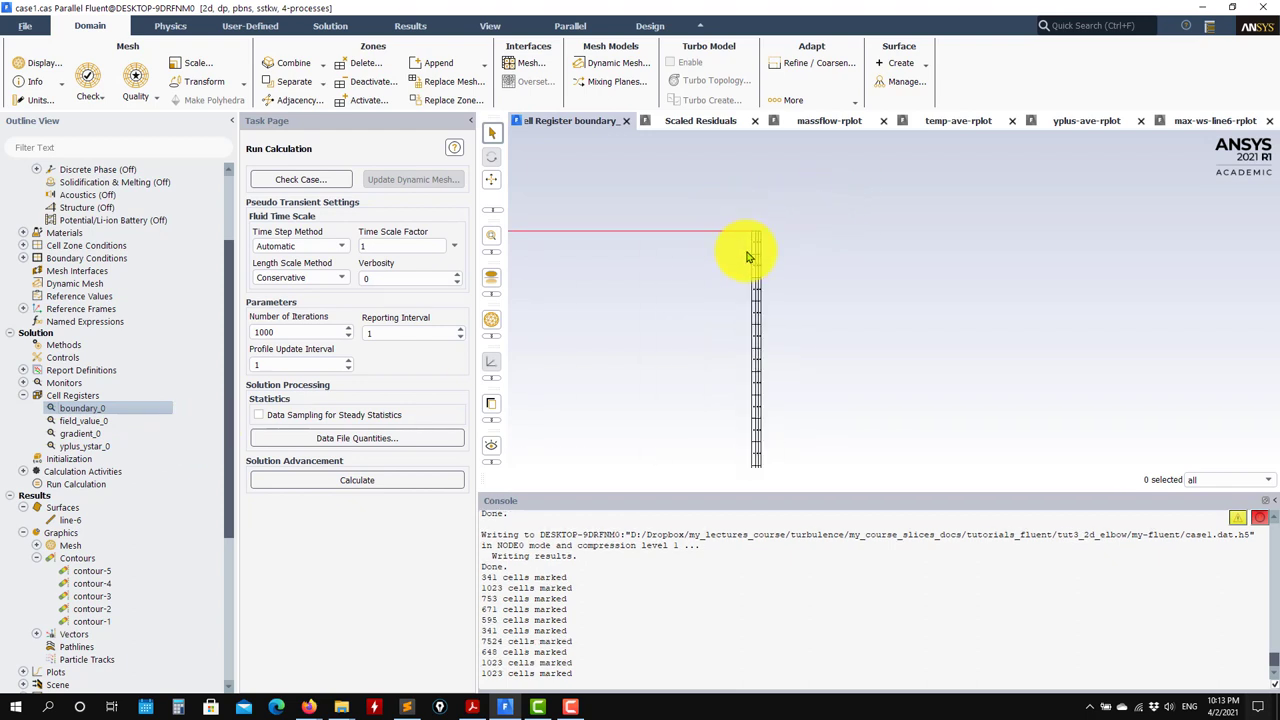
Refine the mesh cells marked by the boundary_0 register and acknowledge the hanging node adaption information
{"action": "right_click", "coordinate": [97, 414]}
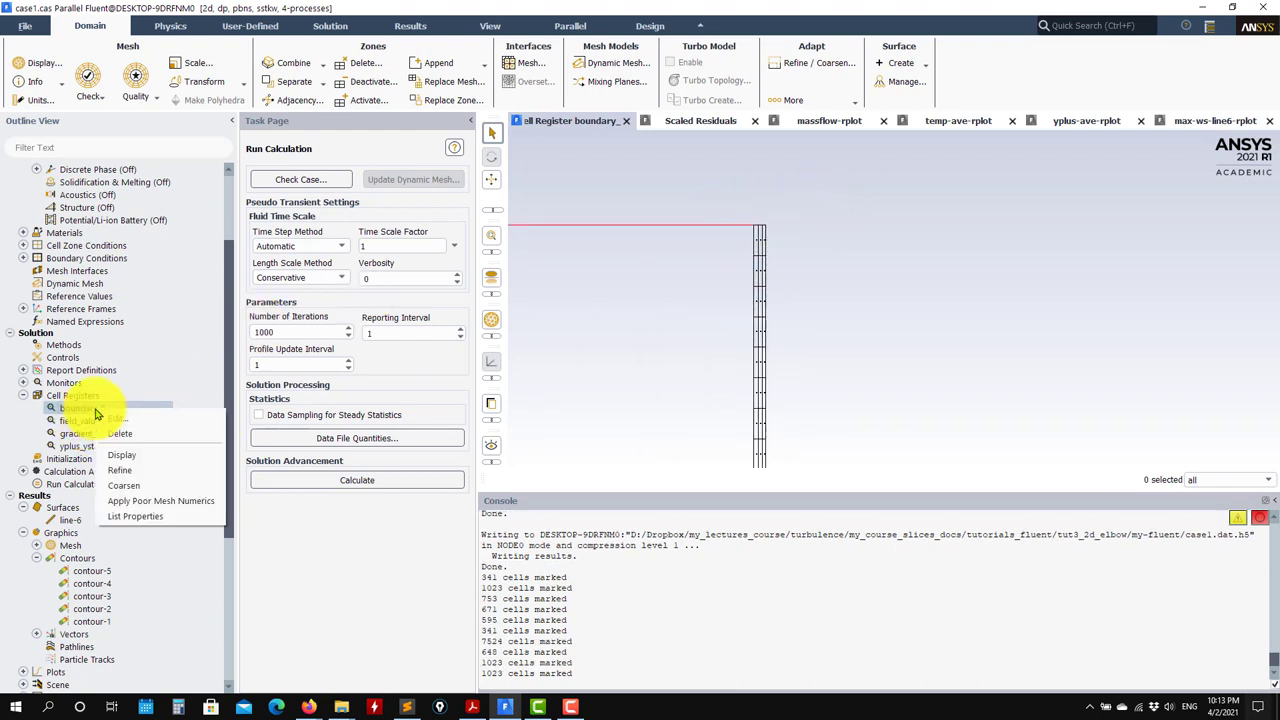
{"action": "left_click", "coordinate": [112, 473]}
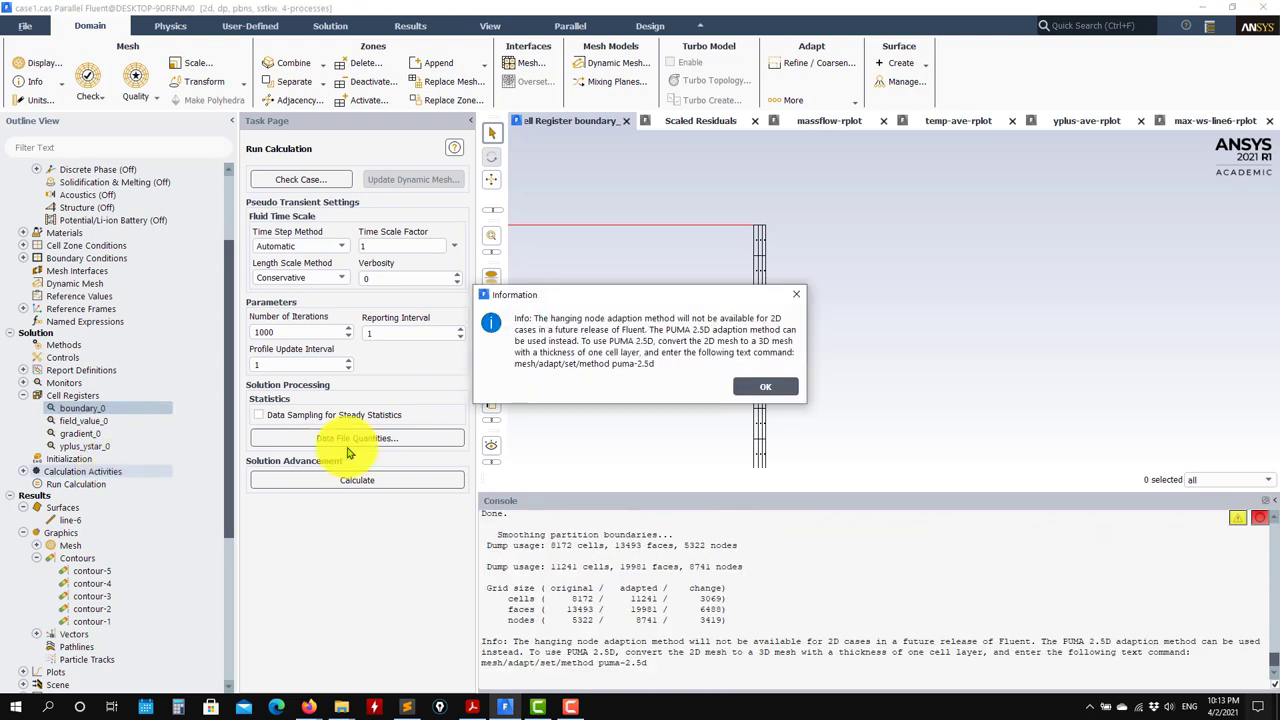
{"action": "left_click", "coordinate": [765, 386]}
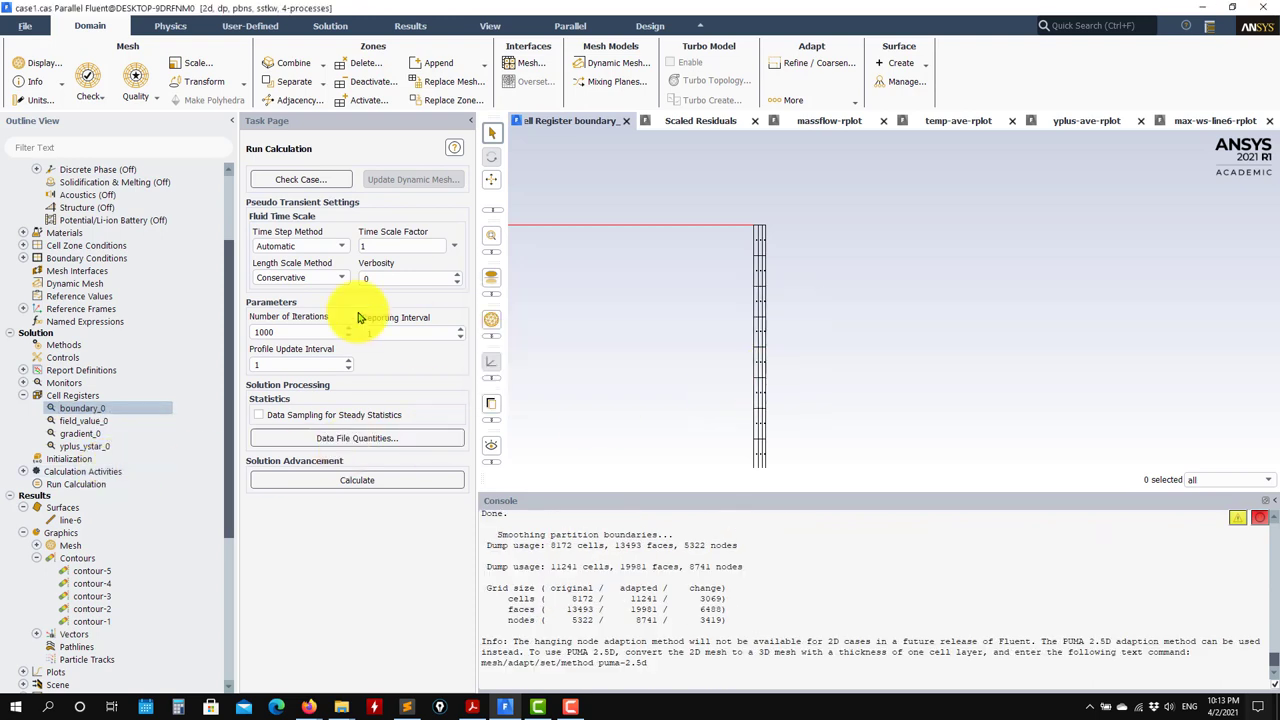
Write the adapted case and data files under the name refined
{"action": "left_click", "coordinate": [33, 26]}
{"action": "mouse_move", "coordinate": [45, 42]}
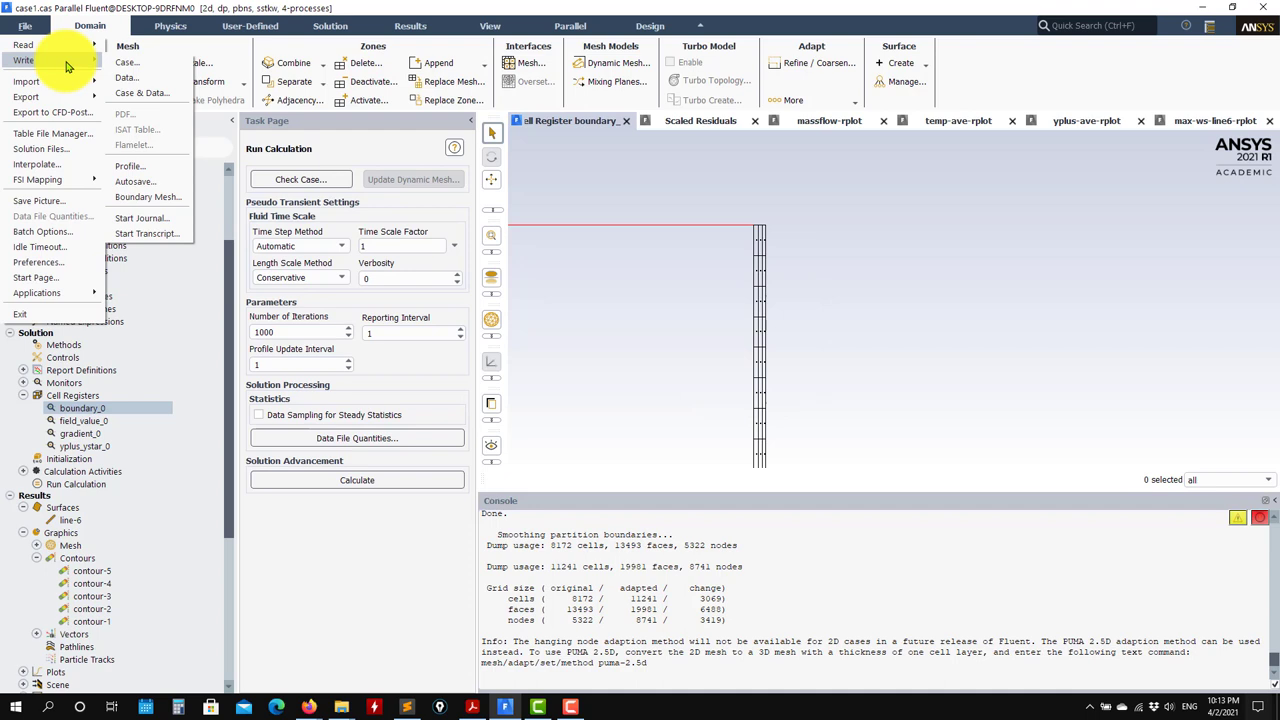
{"action": "left_click", "coordinate": [166, 90]}
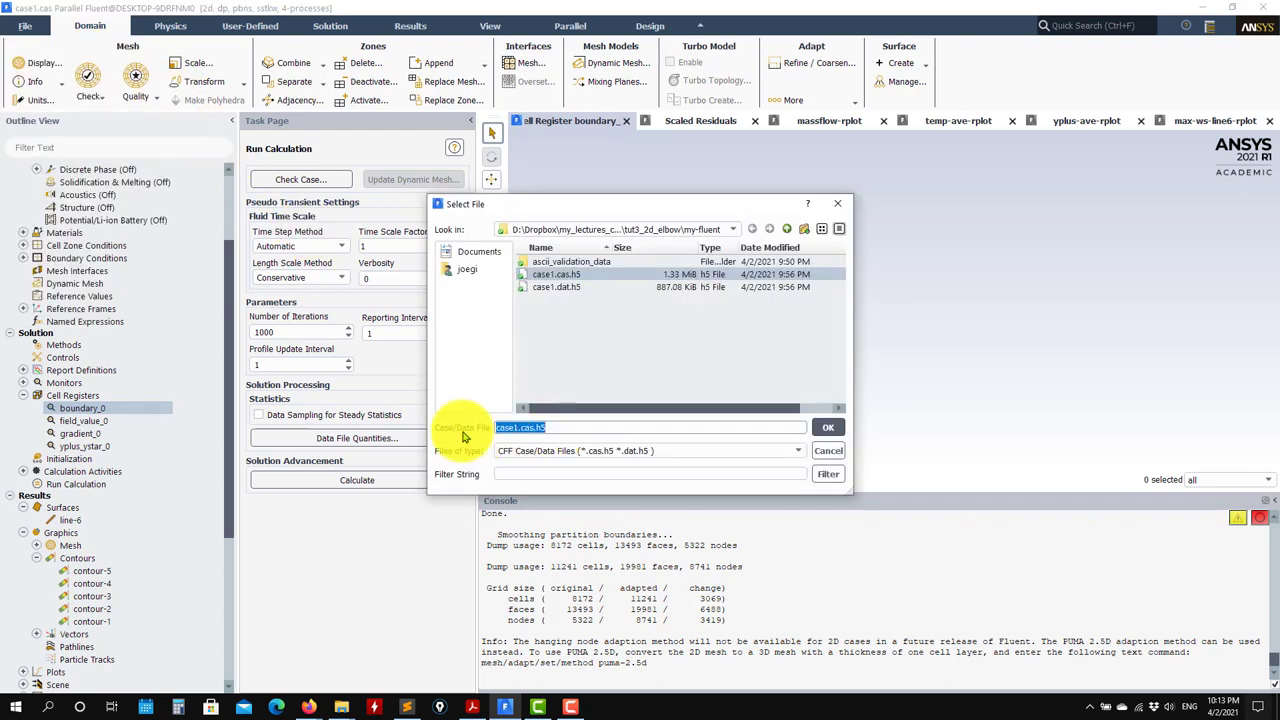
{"action": "type", "text": "refi"}
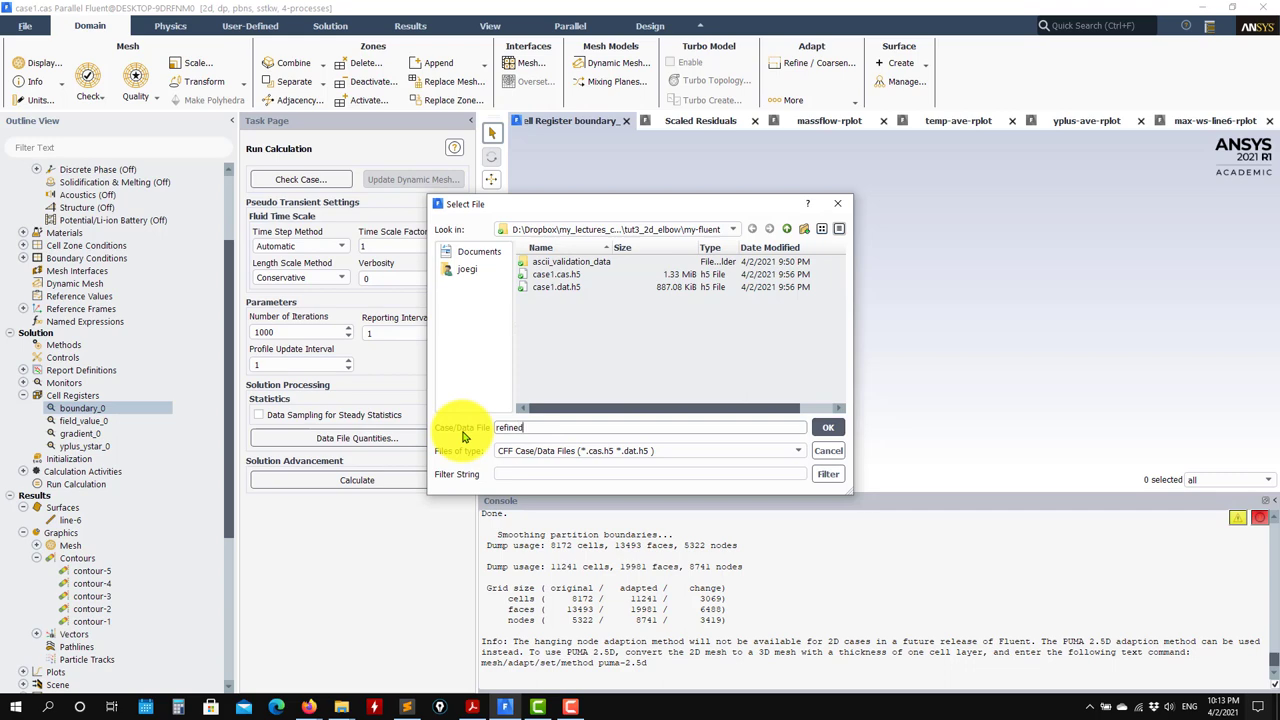
{"action": "type", "text": "ned"}
{"action": "key", "text": "Return"}
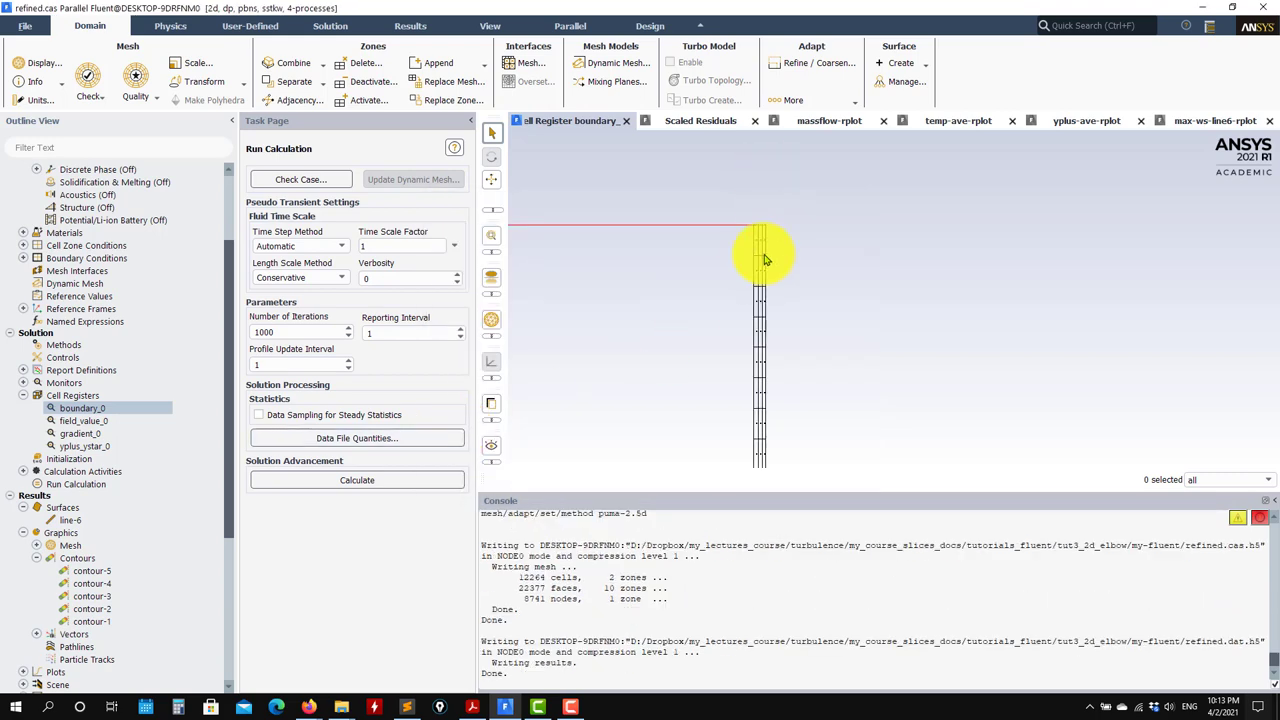
Open the saved mesh-1 graphics object and display the mesh with its current surfaces and edge settings
{"action": "scroll", "coordinate": [98, 588], "scroll_direction": "down", "scroll_amount": 2}
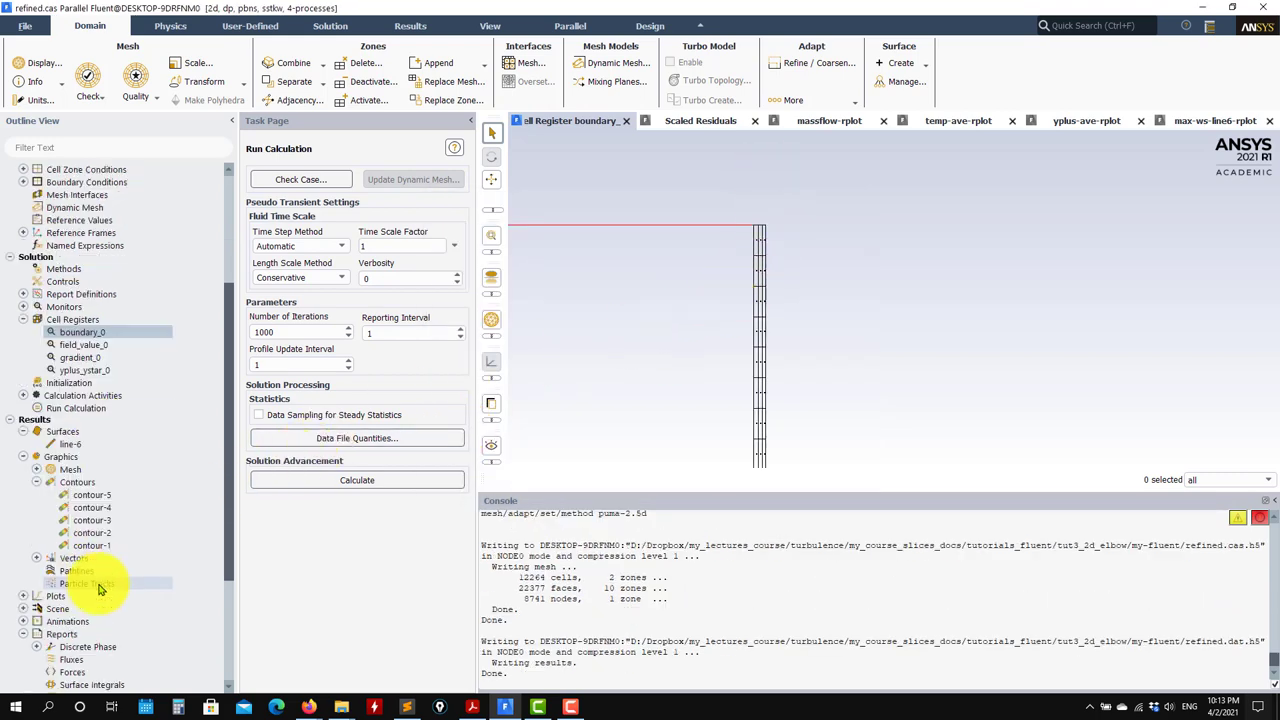
{"action": "scroll", "coordinate": [70, 520], "scroll_direction": "down", "scroll_amount": 3}
{"action": "left_click", "coordinate": [36, 357]}
{"action": "left_click", "coordinate": [86, 383]}
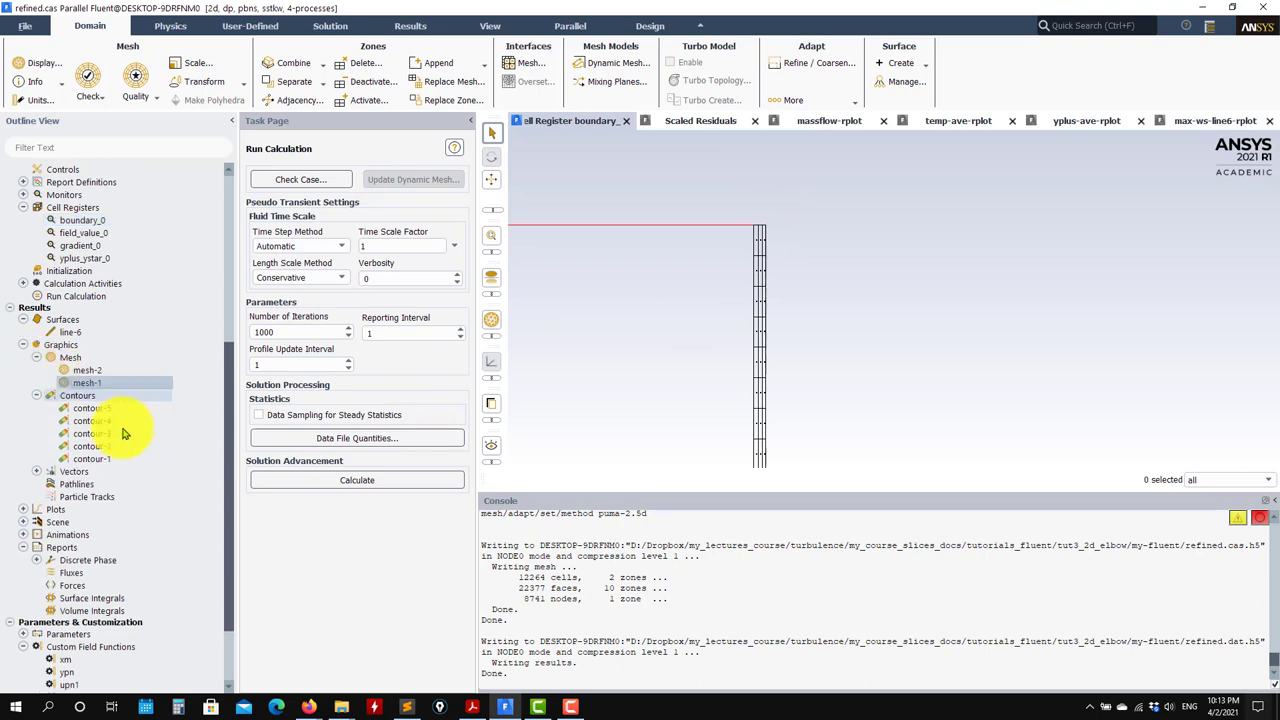
{"action": "left_click", "coordinate": [391, 666]}
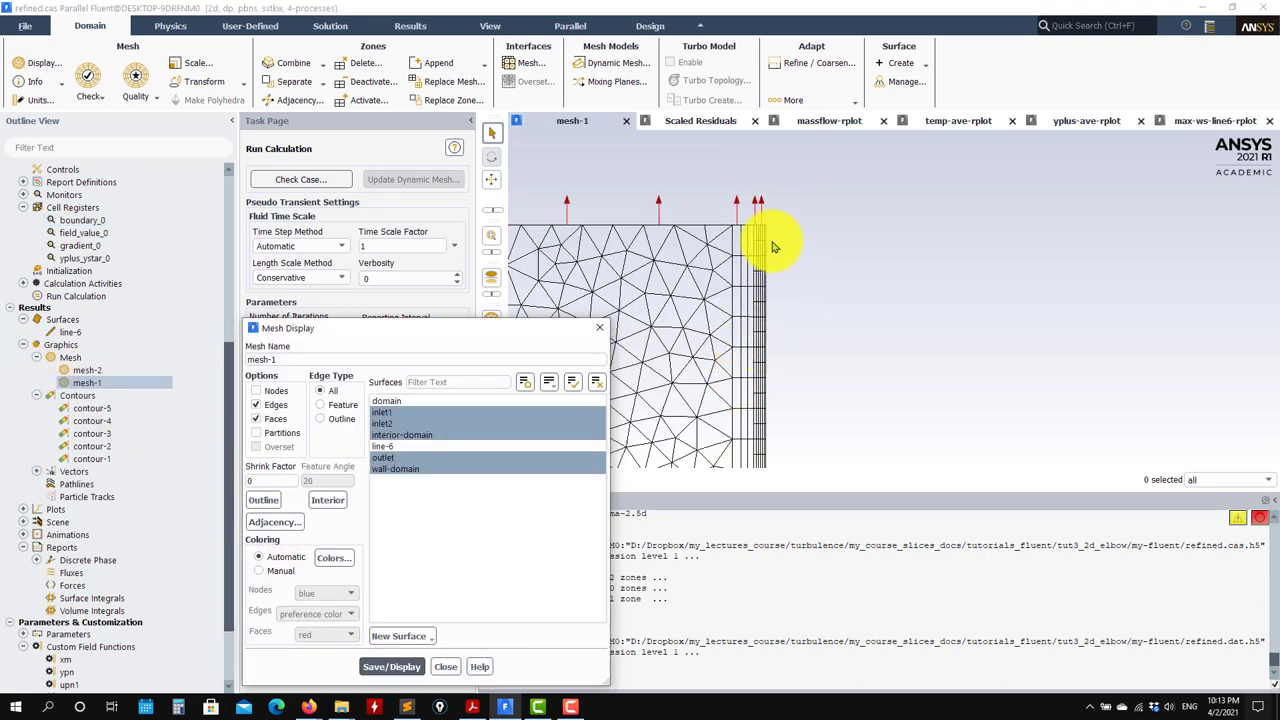
Examine the refined near-wall layers and hanging nodes at the upper end of the wall and at the wall corner
{"action": "scroll", "coordinate": [772, 247], "scroll_direction": "up", "scroll_amount": 3}
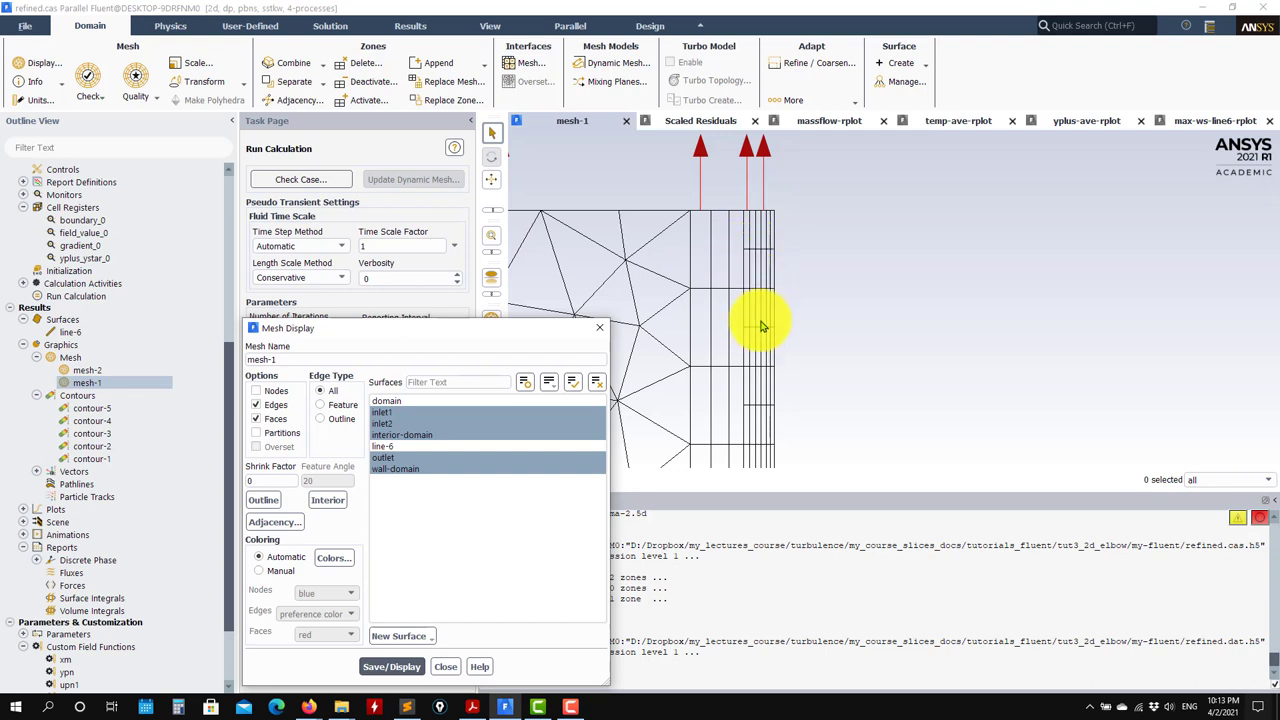
{"action": "scroll", "coordinate": [760, 326], "scroll_direction": "up", "scroll_amount": 5}
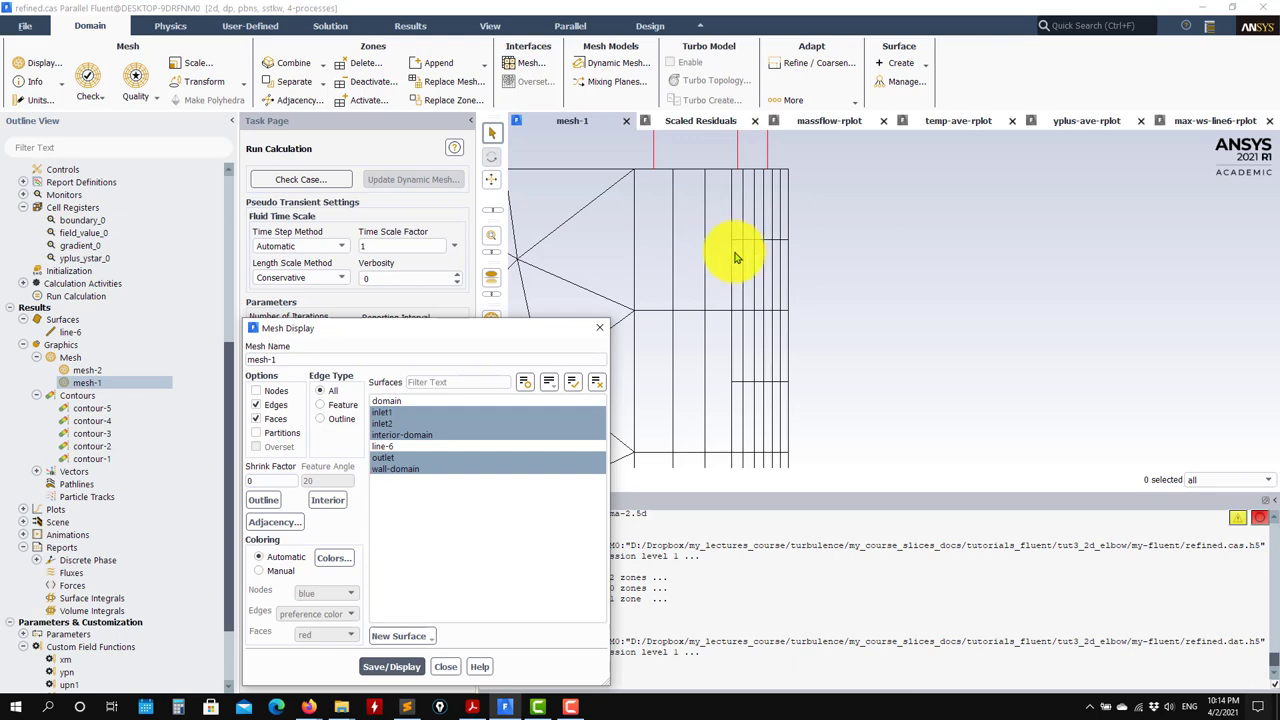
{"action": "scroll", "coordinate": [737, 268], "scroll_direction": "down", "scroll_amount": 6}
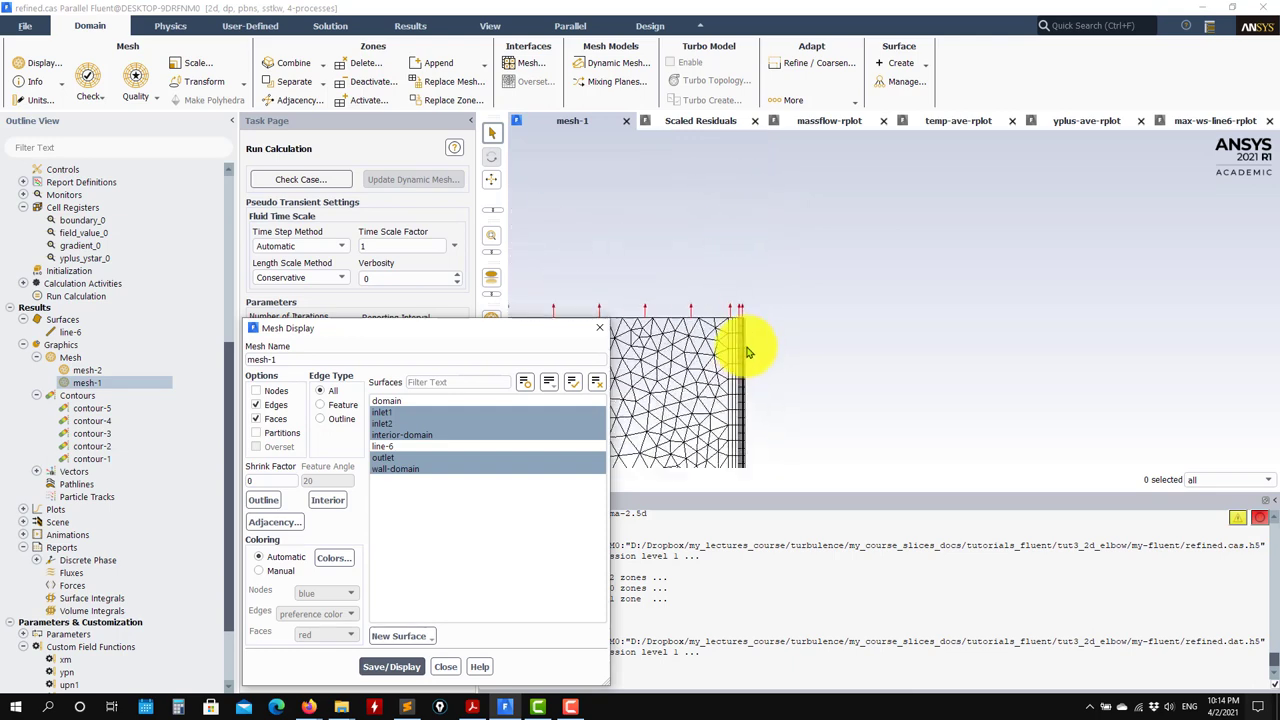
{"action": "left_click_drag", "start_coordinate": [771, 428], "coordinate": [838, 270]}
{"action": "scroll", "coordinate": [838, 270], "scroll_direction": "up", "scroll_amount": 8}
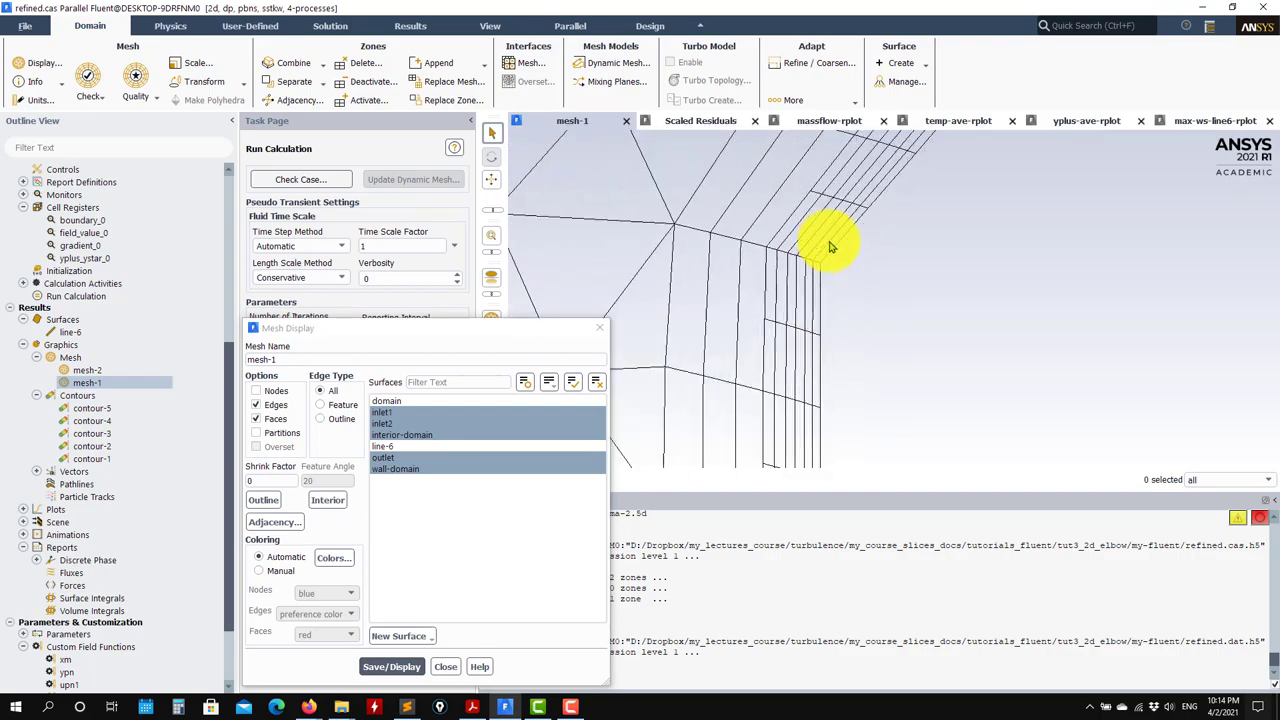
{"action": "scroll", "coordinate": [785, 257], "scroll_direction": "down", "scroll_amount": 8}
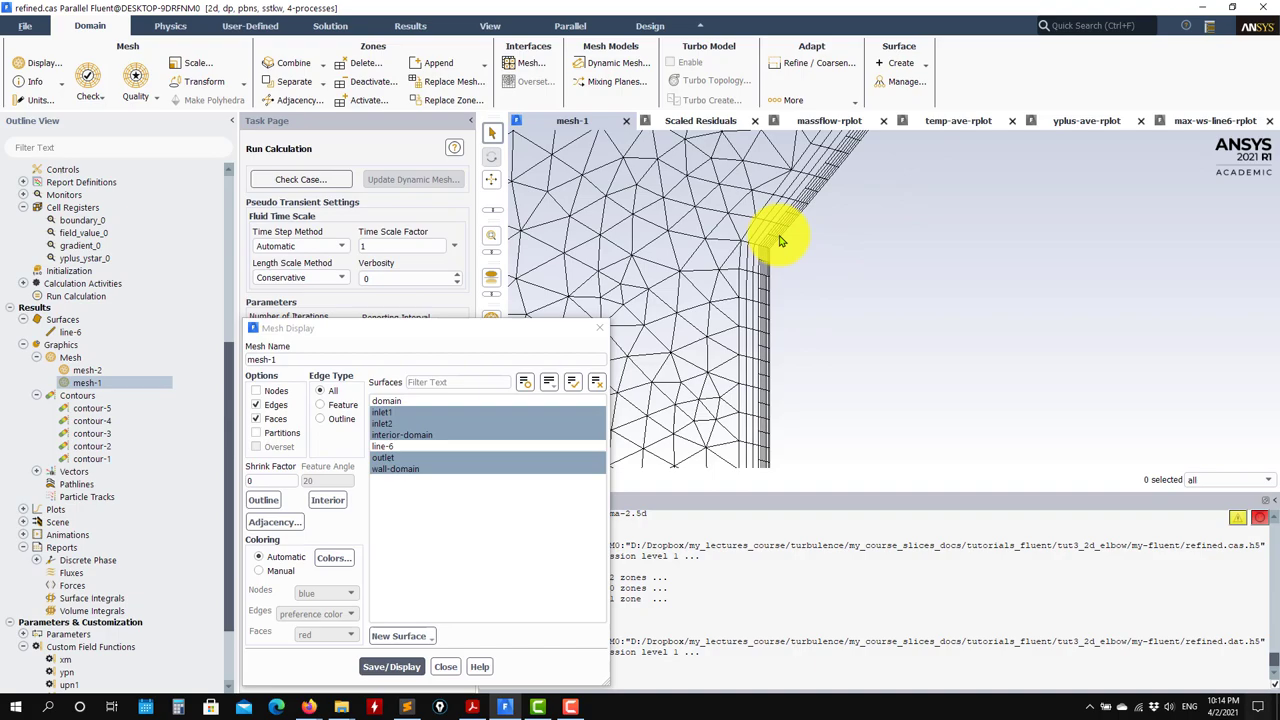
Examine the refined near-wall layers at the wall corner and across the outlet end, and close the mesh display settings
{"action": "scroll", "coordinate": [787, 216], "scroll_direction": "down", "scroll_amount": 3}
{"action": "scroll", "coordinate": [789, 208], "scroll_direction": "up", "scroll_amount": 4}
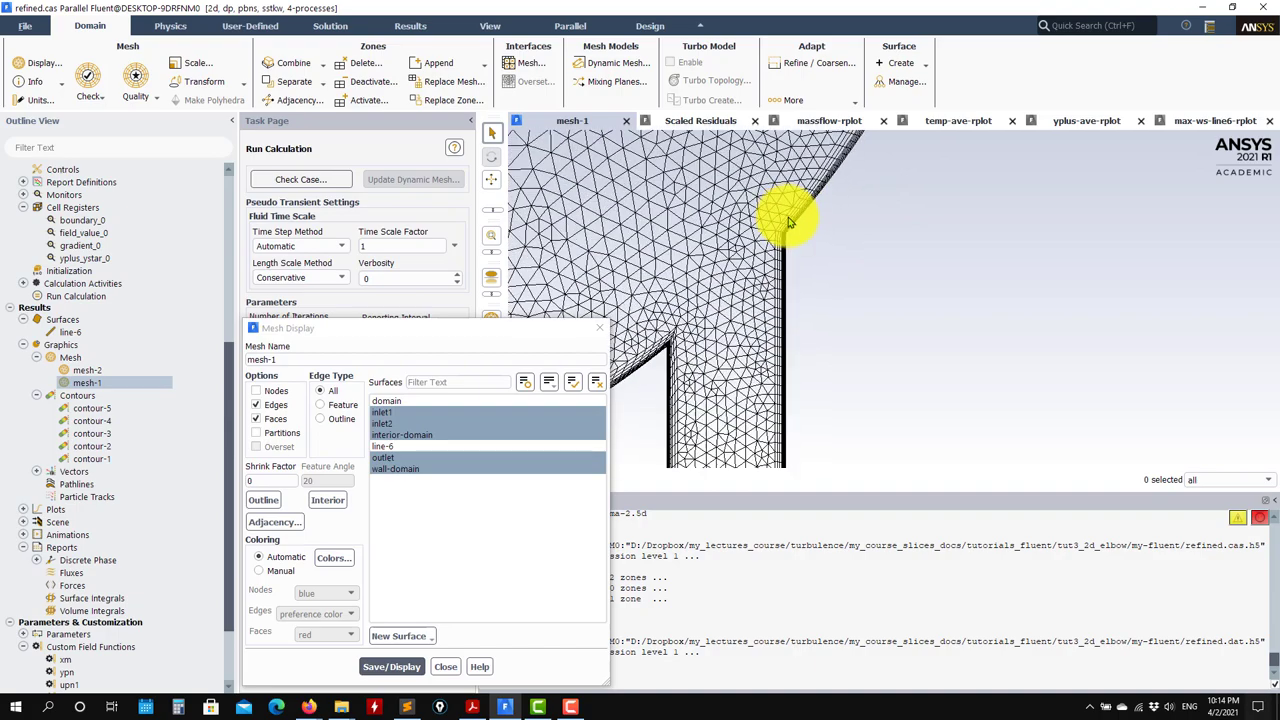
{"action": "scroll", "coordinate": [793, 325], "scroll_direction": "up", "scroll_amount": 6}
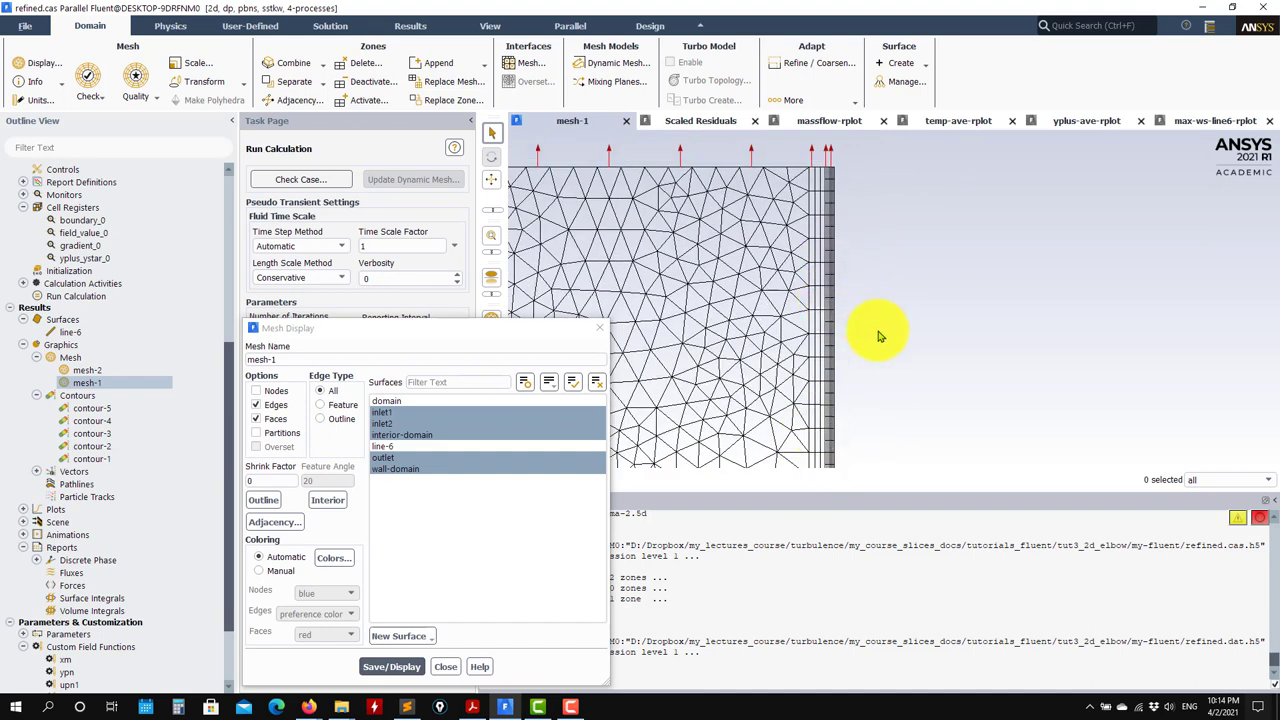
{"action": "left_click_drag", "start_coordinate": [886, 337], "coordinate": [856, 350]}
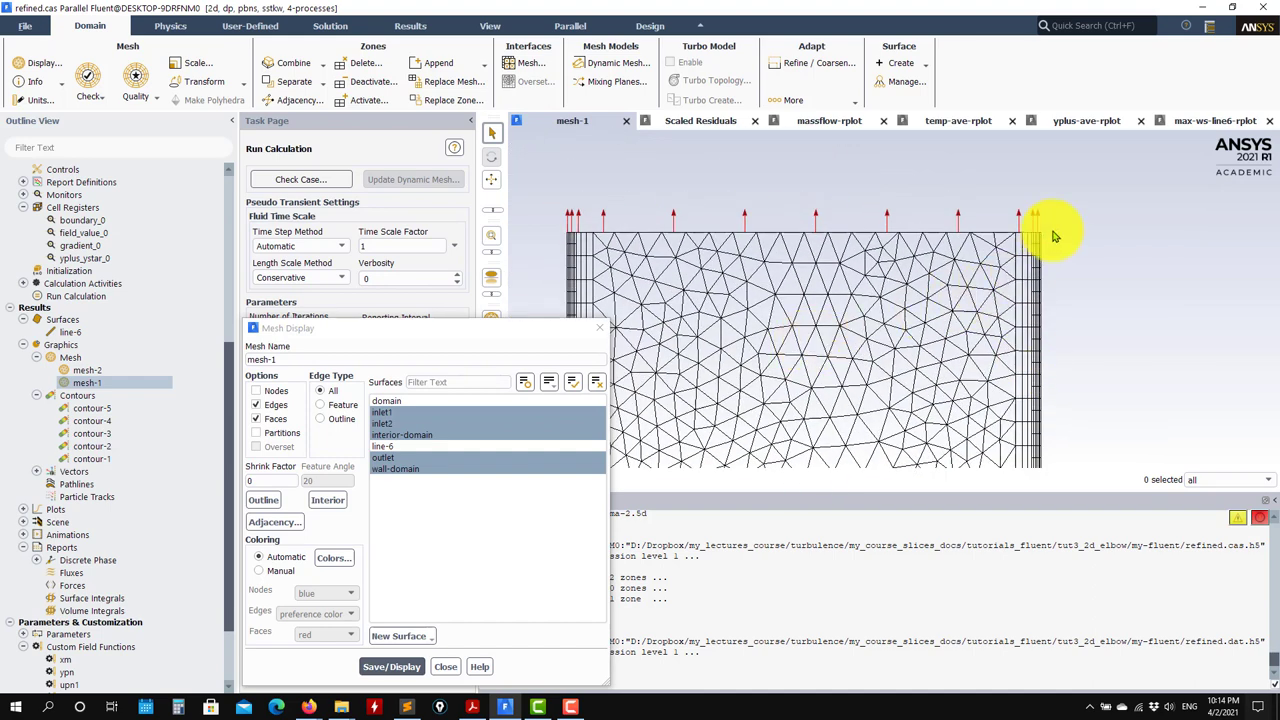
{"action": "scroll", "coordinate": [1038, 228], "scroll_direction": "up", "scroll_amount": 2}
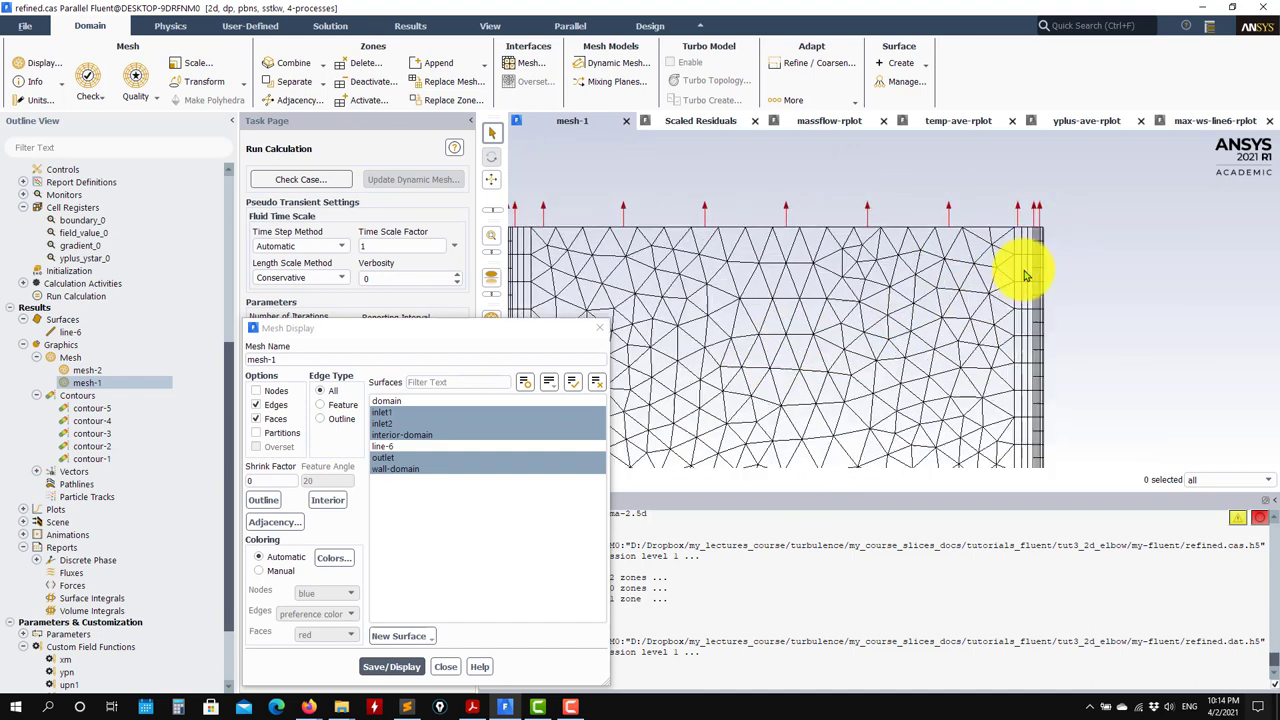
{"action": "left_click", "coordinate": [444, 666]}
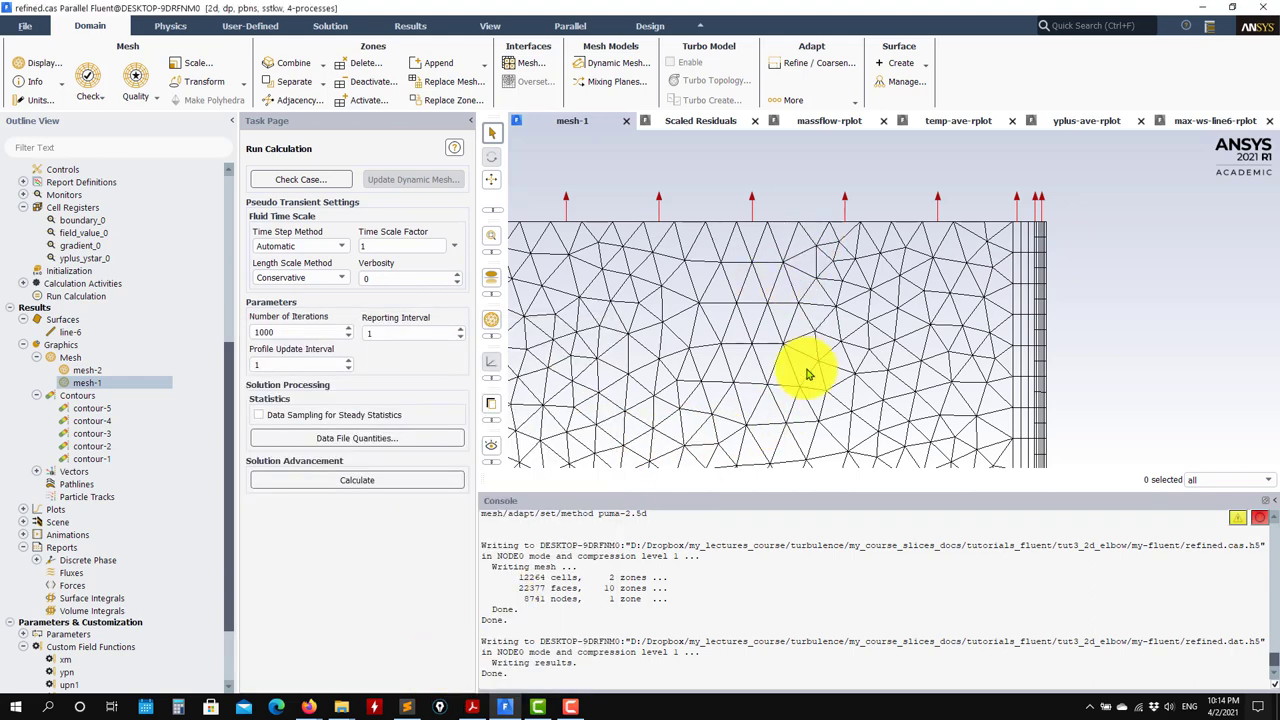
Refine the mesh cells marked by the gradient_0 register
{"action": "right_click", "coordinate": [87, 246]}
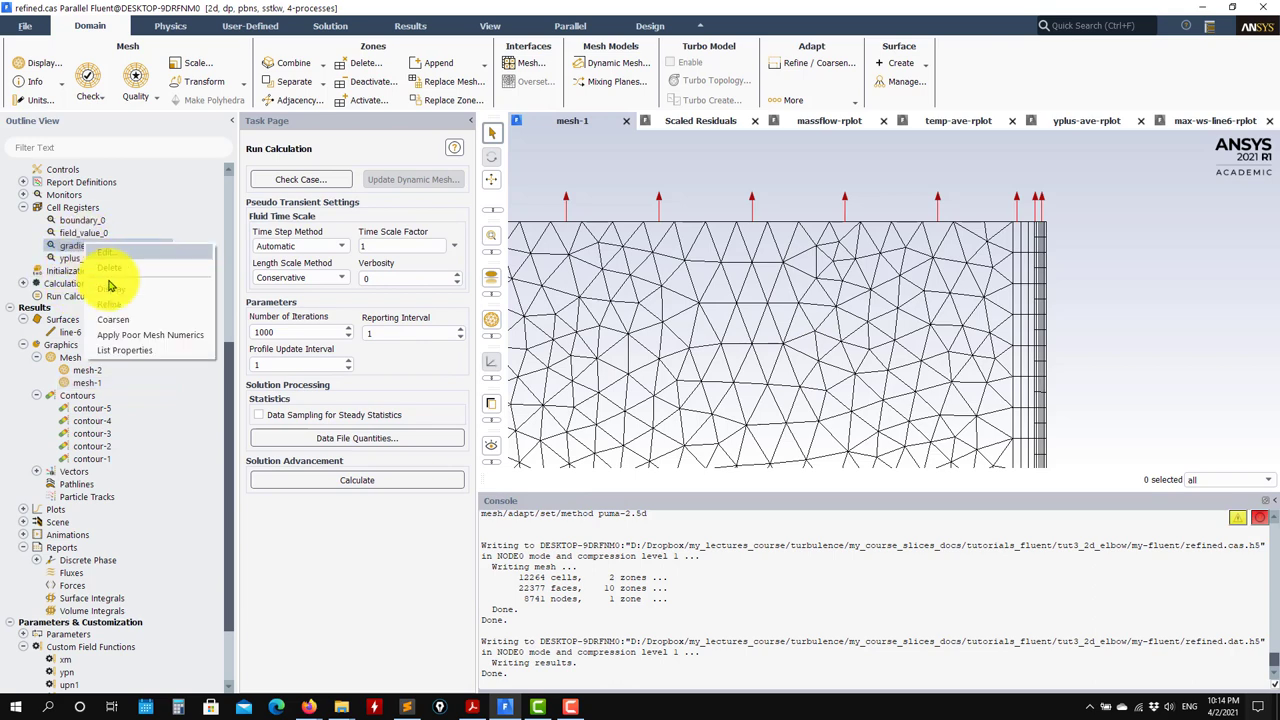
{"action": "left_click", "coordinate": [113, 306]}
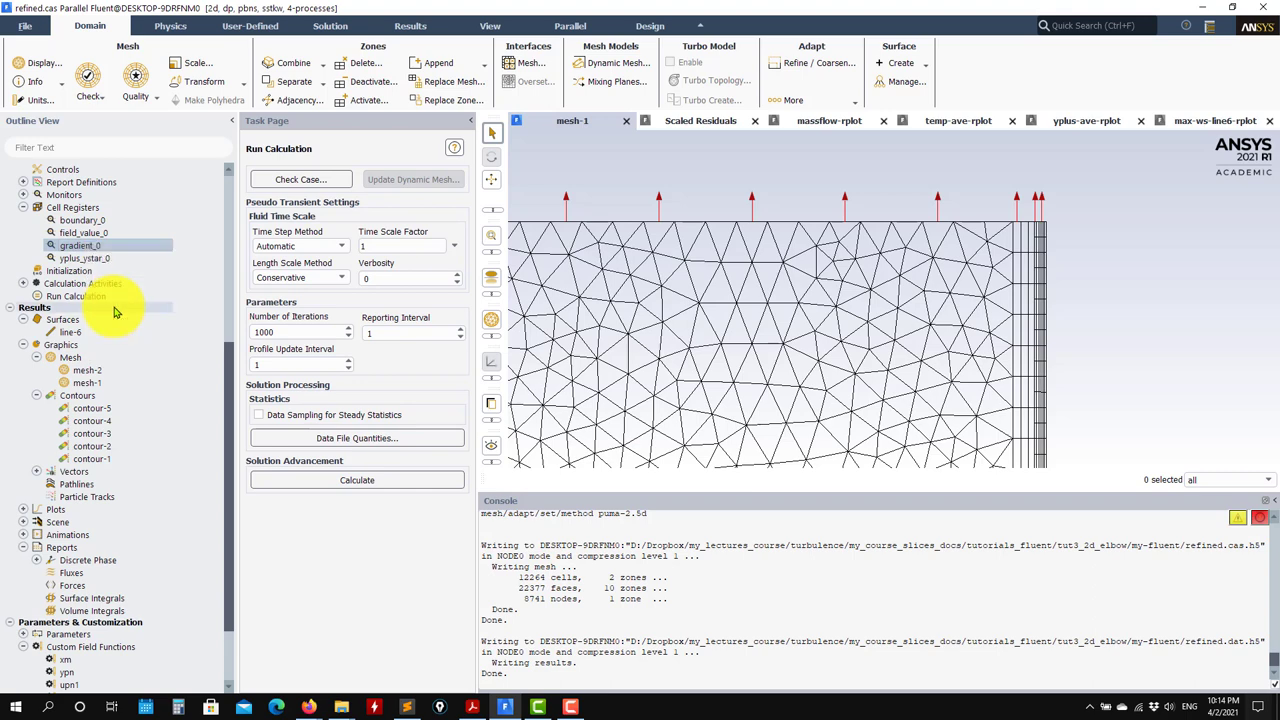
{"action": "right_click", "coordinate": [87, 246]}
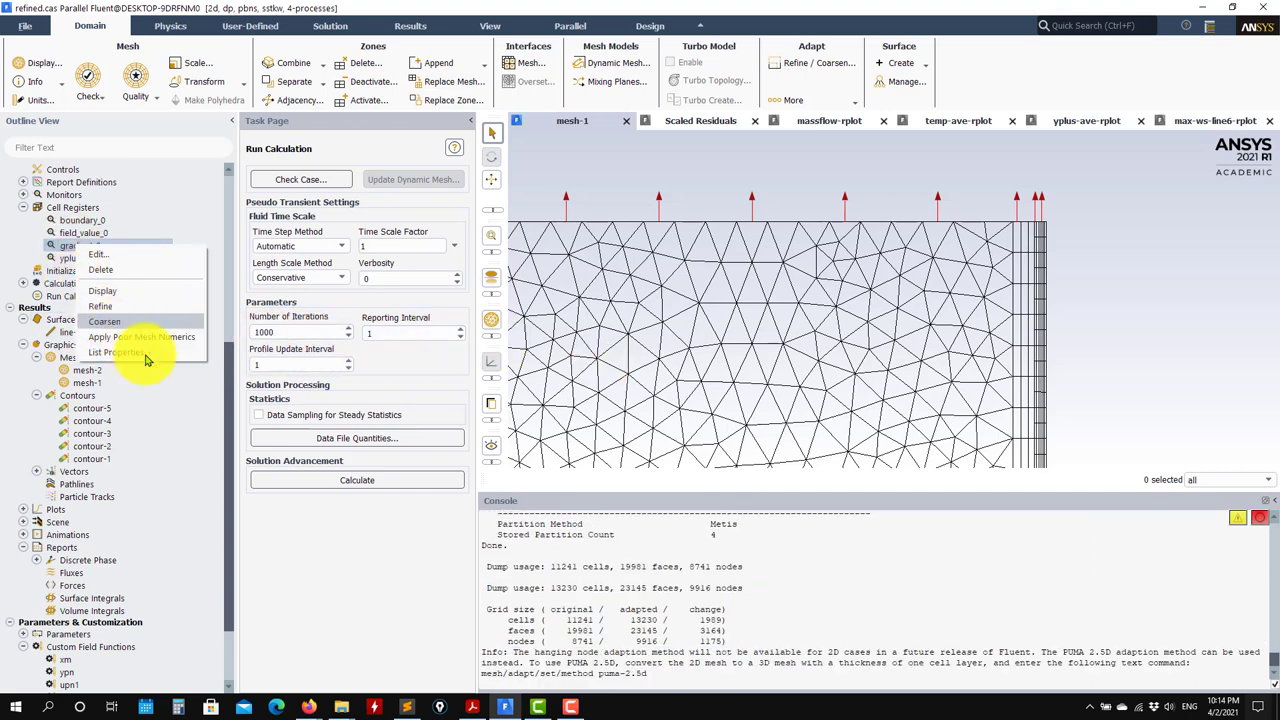
{"action": "key", "text": "Escape"}
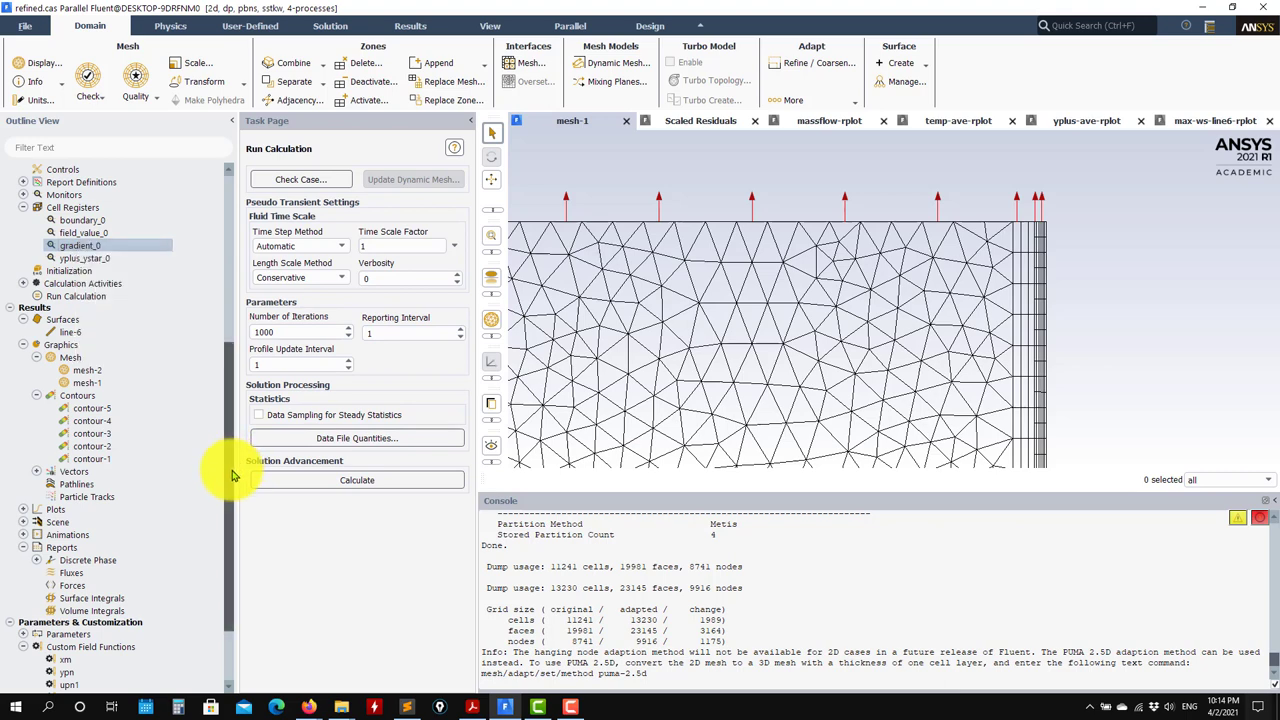
Review the anisotropic adaption options and close them without applying any refinement
{"action": "mouse_move", "coordinate": [231, 476]}
{"action": "left_mouse_down"}
{"action": "mouse_move", "coordinate": [237, 531]}
{"action": "mouse_move", "coordinate": [235, 462]}
{"action": "left_mouse_up"}
{"action": "right_click", "coordinate": [82, 296]}
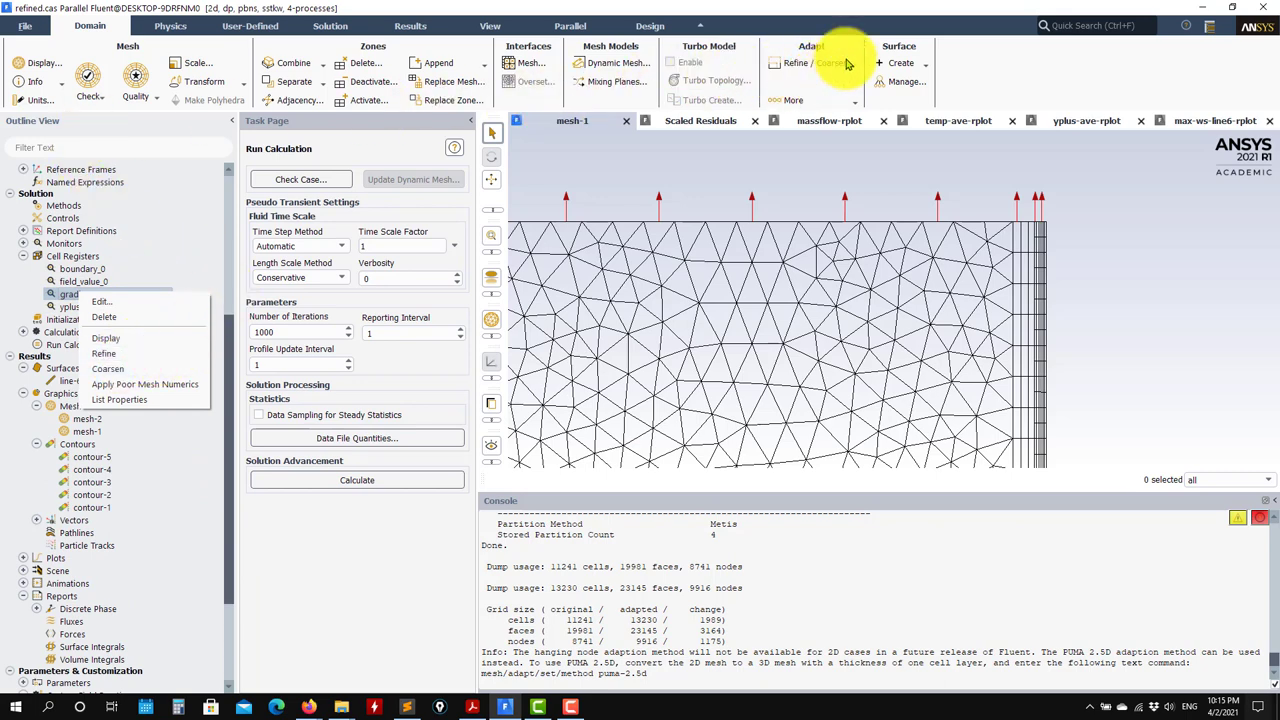
{"action": "left_click", "coordinate": [835, 112]}
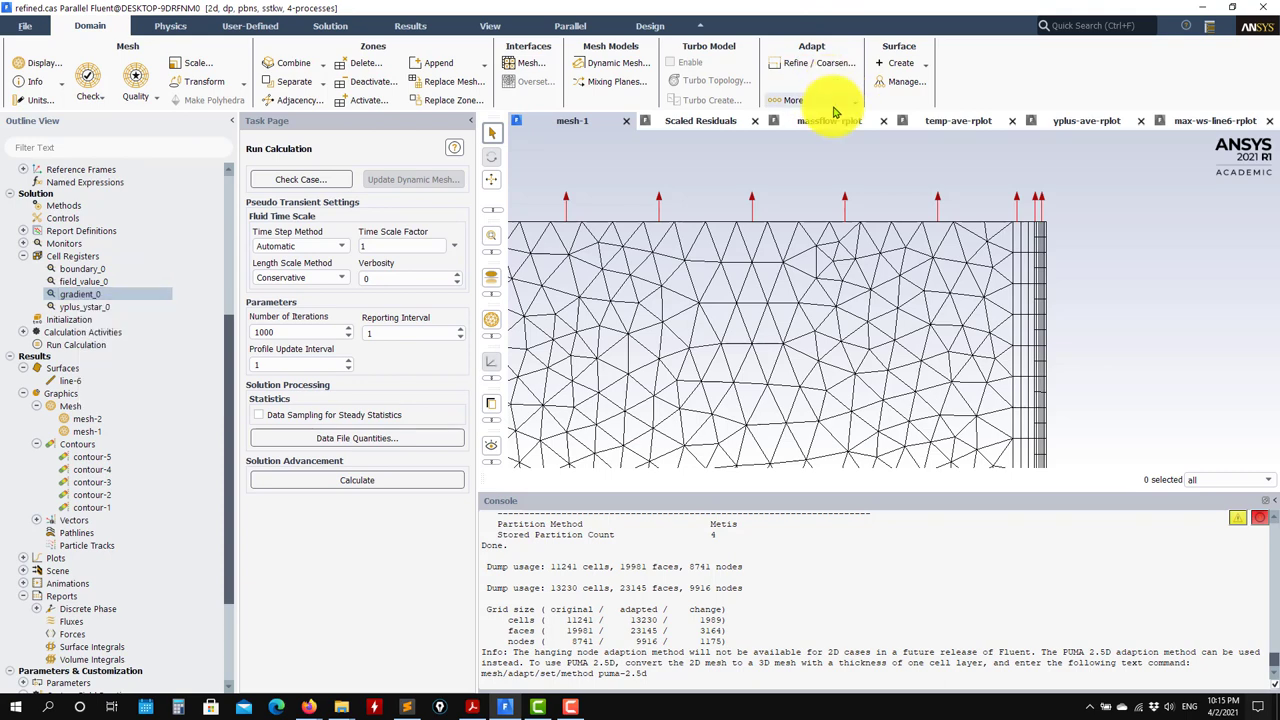
{"action": "left_click", "coordinate": [824, 116]}
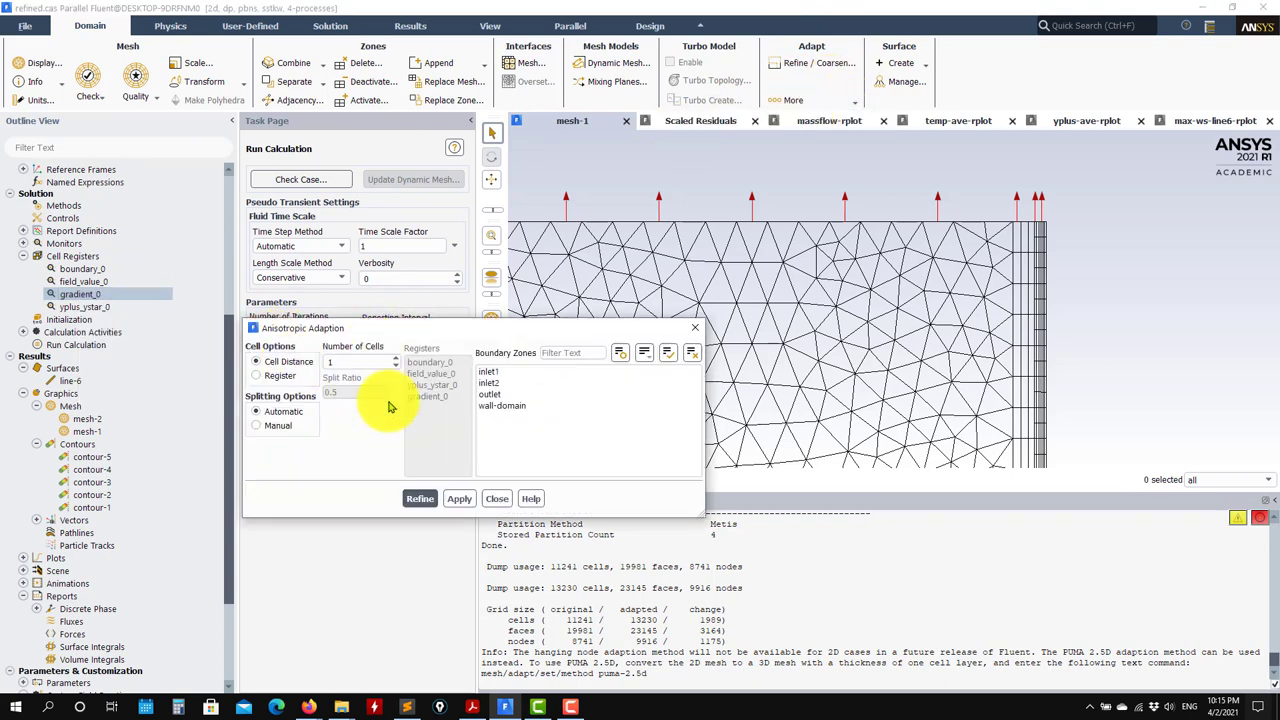
{"action": "left_click", "coordinate": [497, 499]}
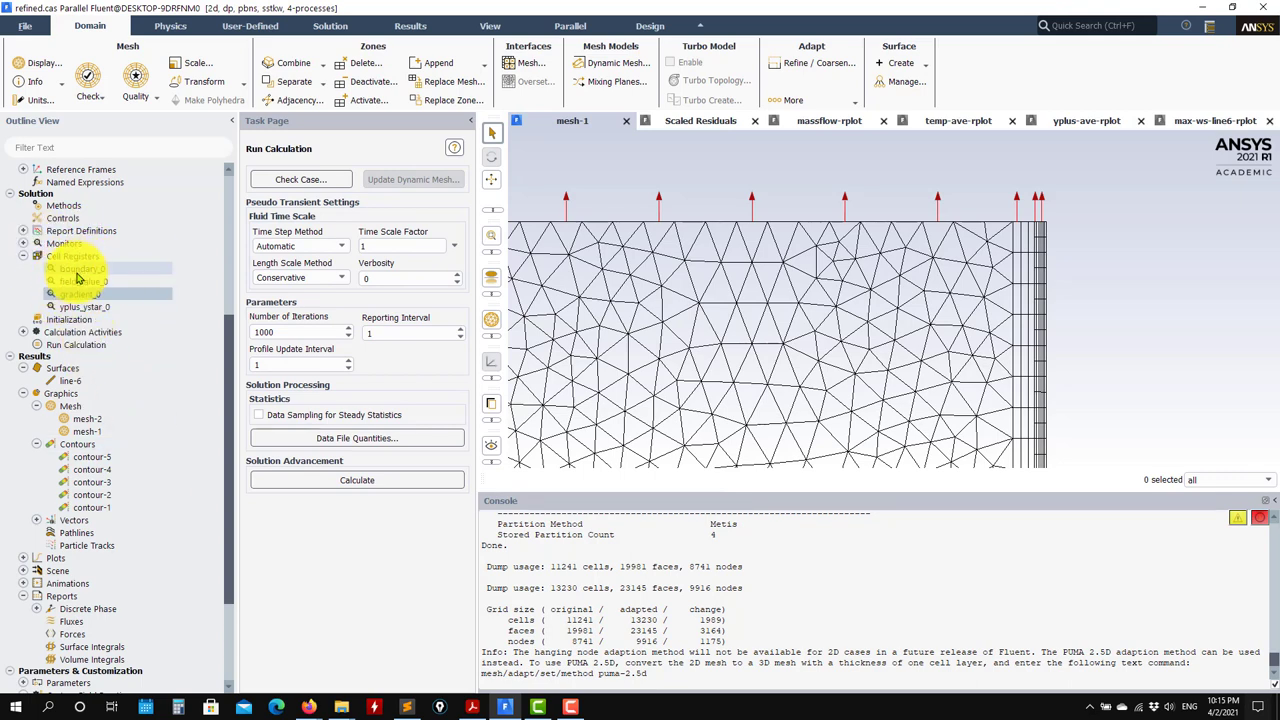
Open the saved mesh-1 graphics object and redisplay the mesh after the gradient-based refinement
{"action": "scroll", "coordinate": [94, 357], "scroll_direction": "down", "scroll_amount": 4}
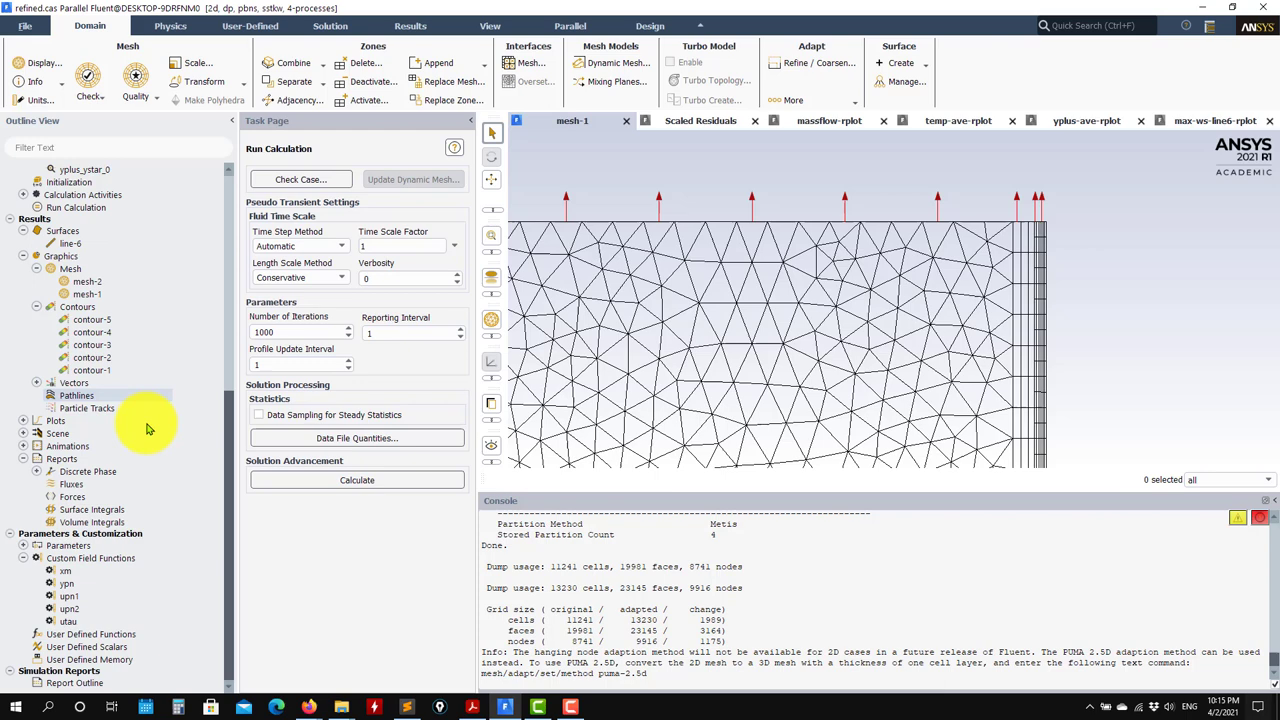
{"action": "left_click", "coordinate": [88, 293]}
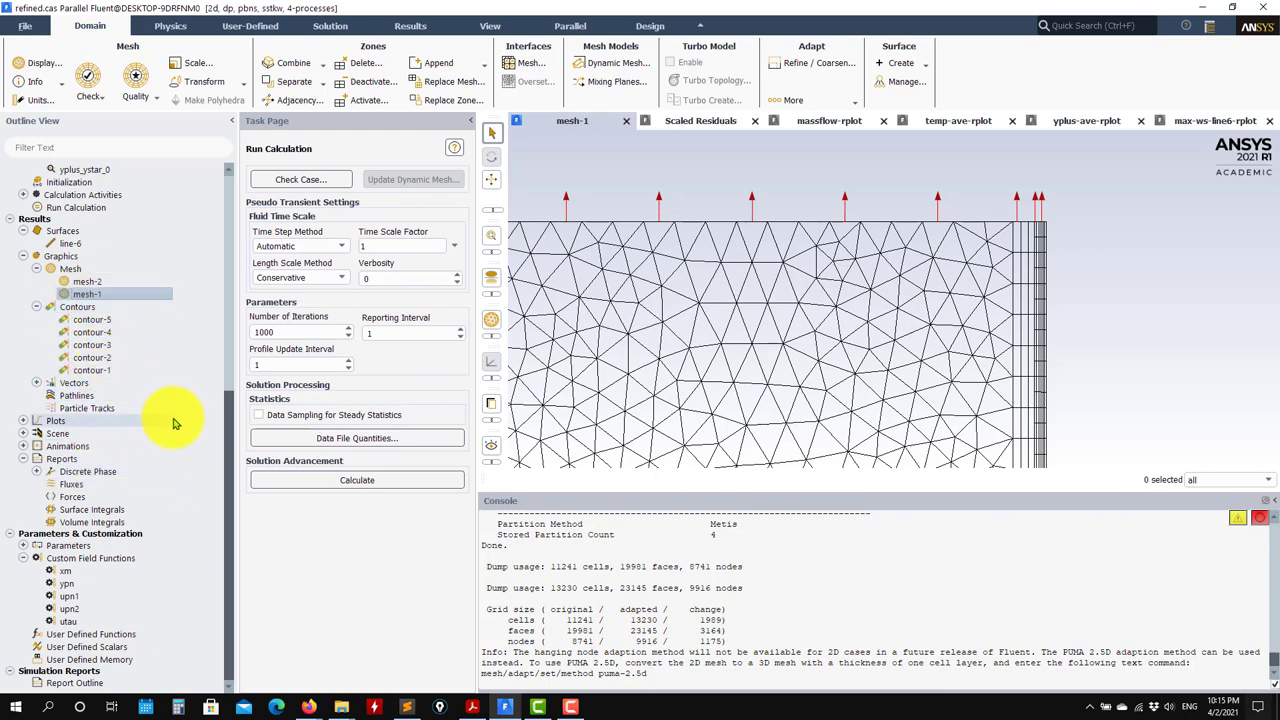
{"action": "double_click", "coordinate": [88, 294]}
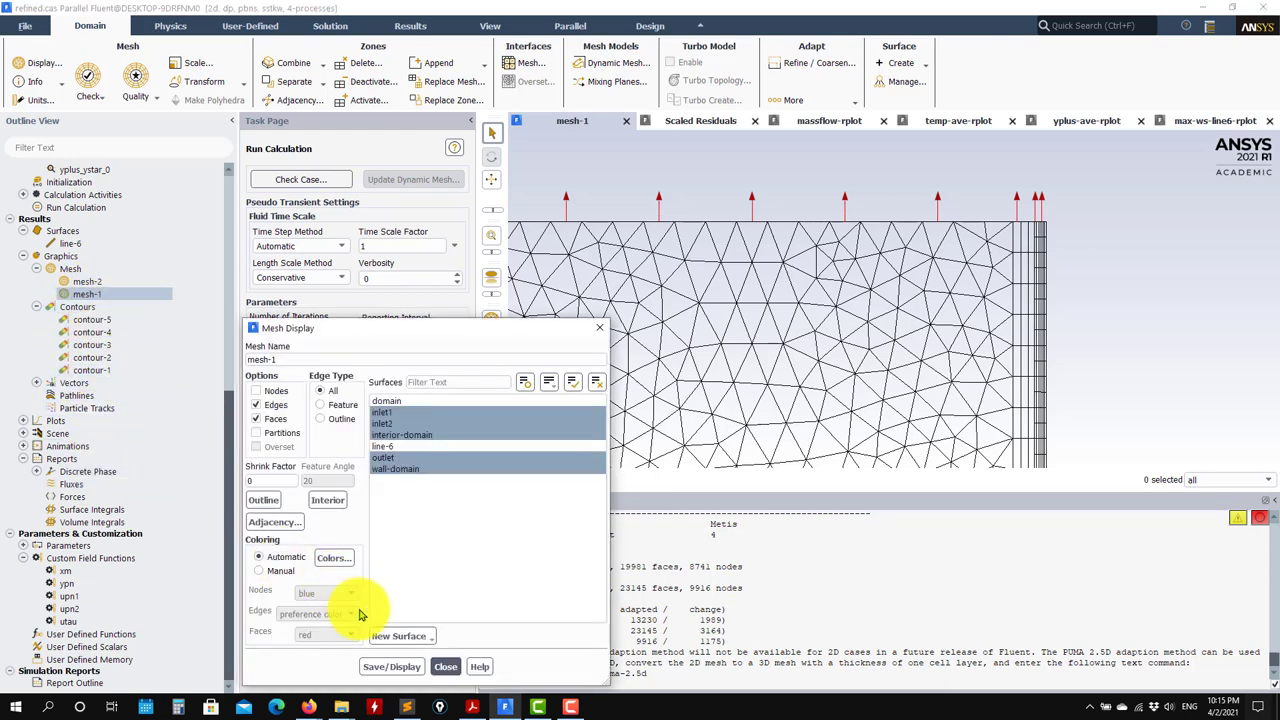
{"action": "left_click", "coordinate": [391, 666]}
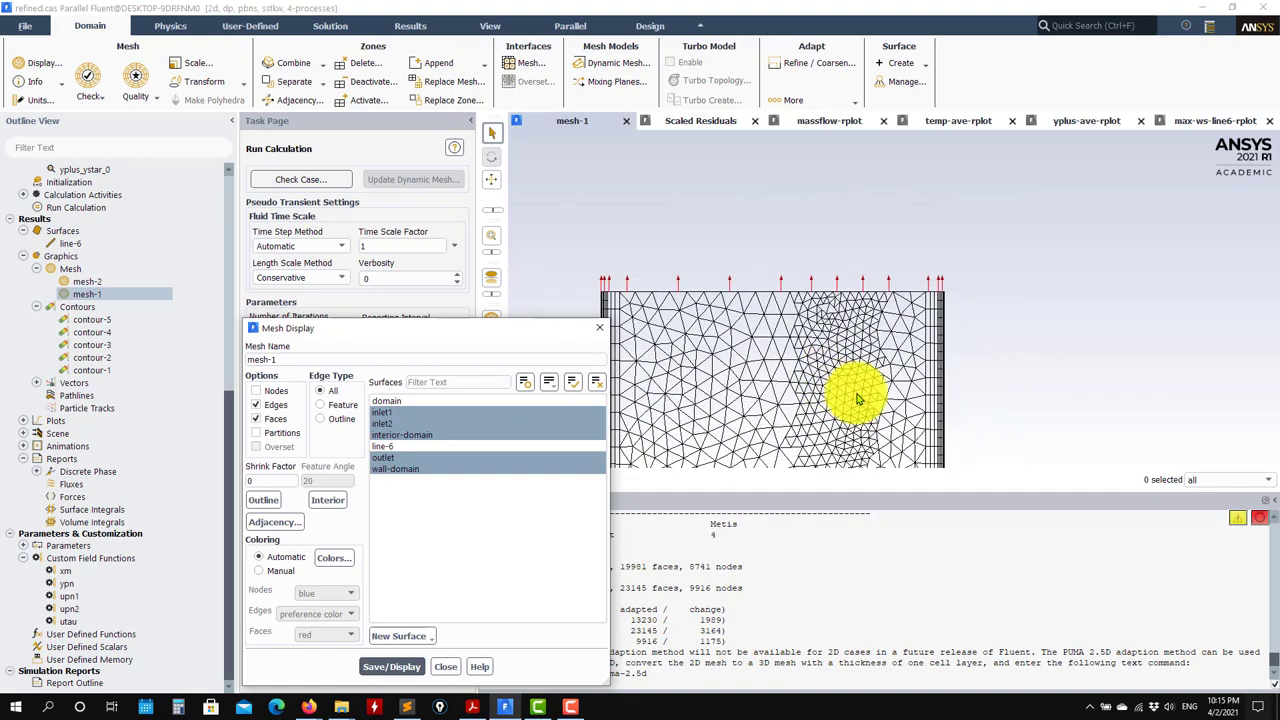
Examine the gradient-refined band from the outlet through the elbow to the small inlet, and close the mesh display settings
{"action": "left_click_drag", "start_coordinate": [857, 371], "coordinate": [743, 183]}
{"action": "scroll", "coordinate": [751, 329], "scroll_direction": "down", "scroll_amount": 5}
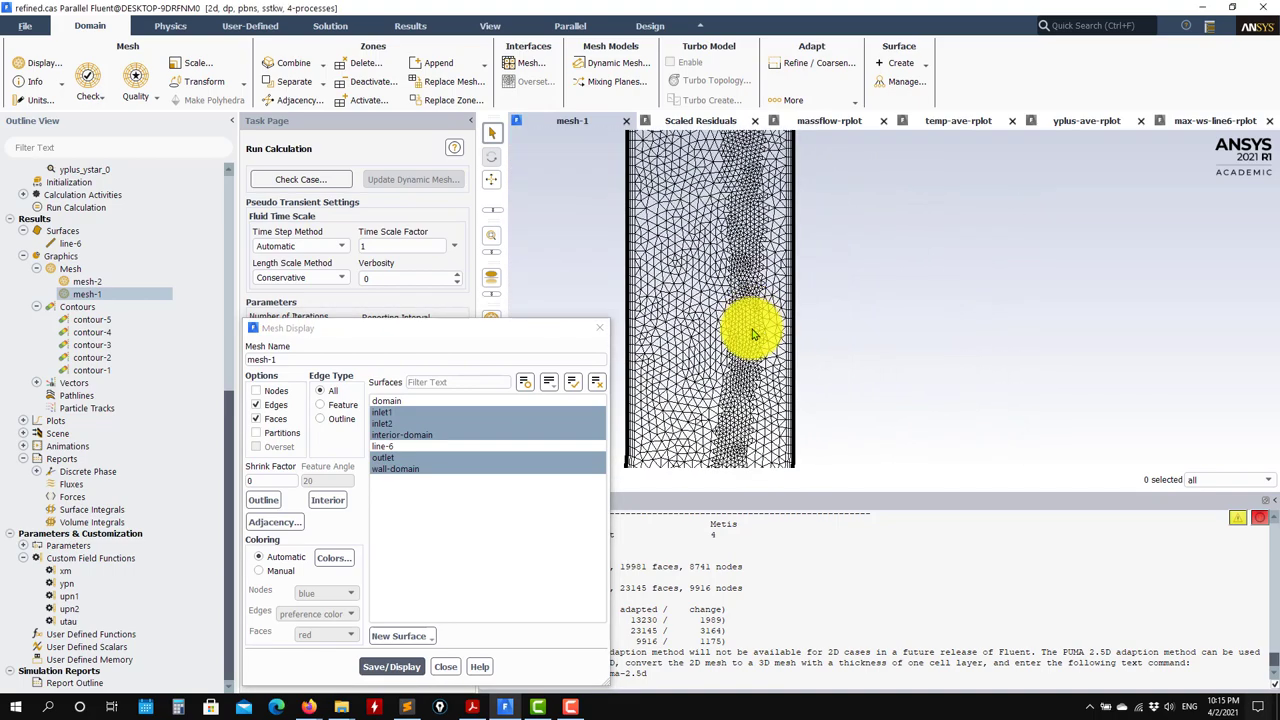
{"action": "left_click_drag", "start_coordinate": [753, 341], "coordinate": [790, 218]}
{"action": "scroll", "coordinate": [790, 218], "scroll_direction": "up", "scroll_amount": 8}
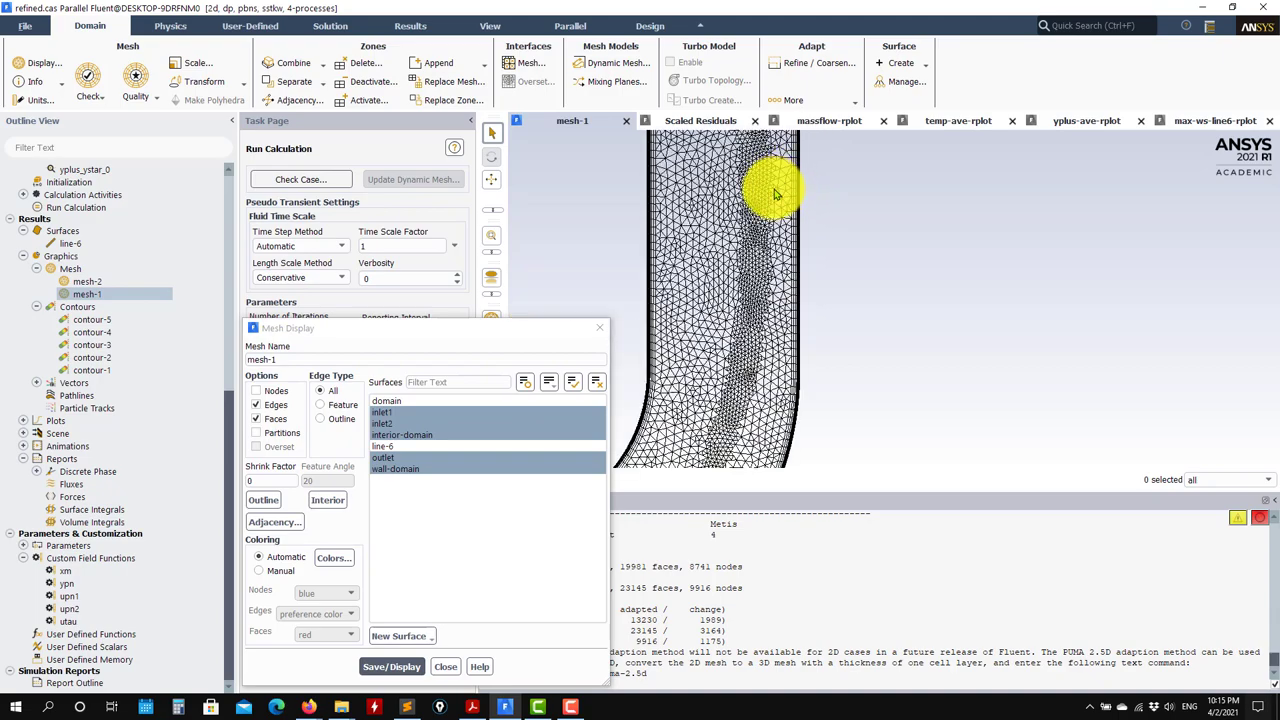
{"action": "left_click_drag", "start_coordinate": [722, 307], "coordinate": [720, 262]}
{"action": "scroll", "coordinate": [720, 262], "scroll_direction": "down", "scroll_amount": 5}
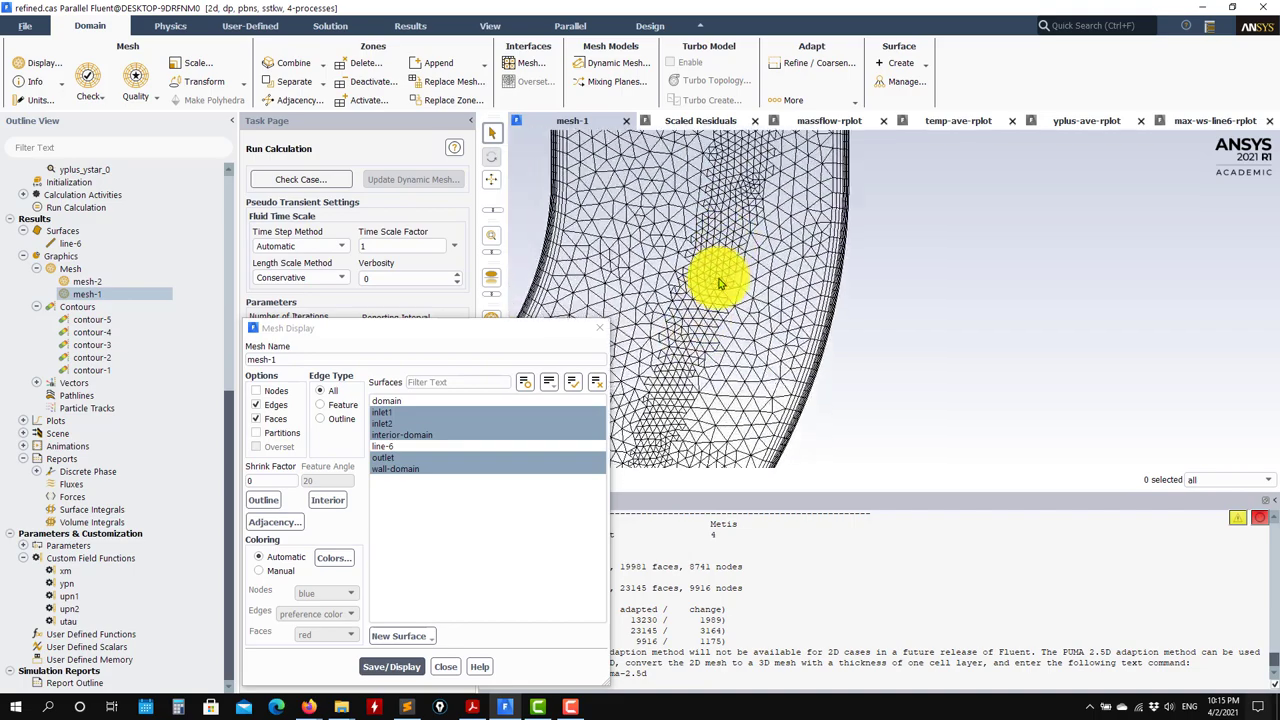
{"action": "scroll", "coordinate": [798, 360], "scroll_direction": "up", "scroll_amount": 3}
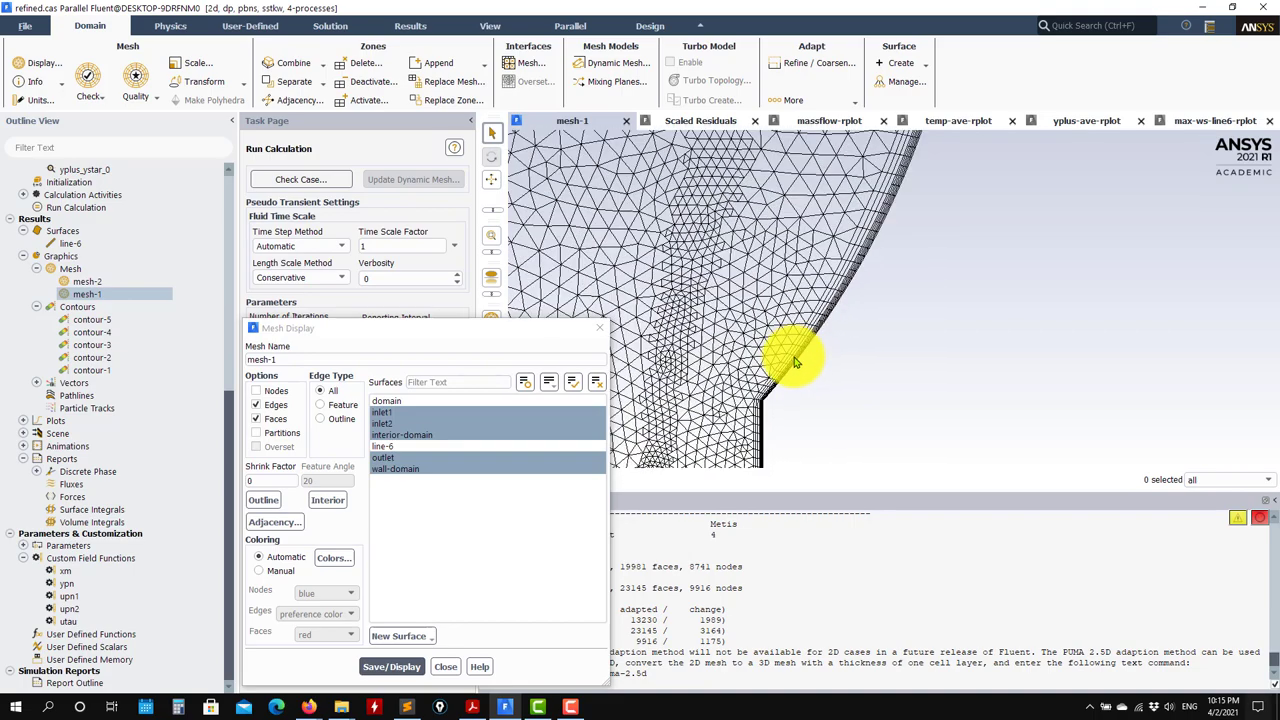
{"action": "scroll", "coordinate": [694, 380], "scroll_direction": "down", "scroll_amount": 4}
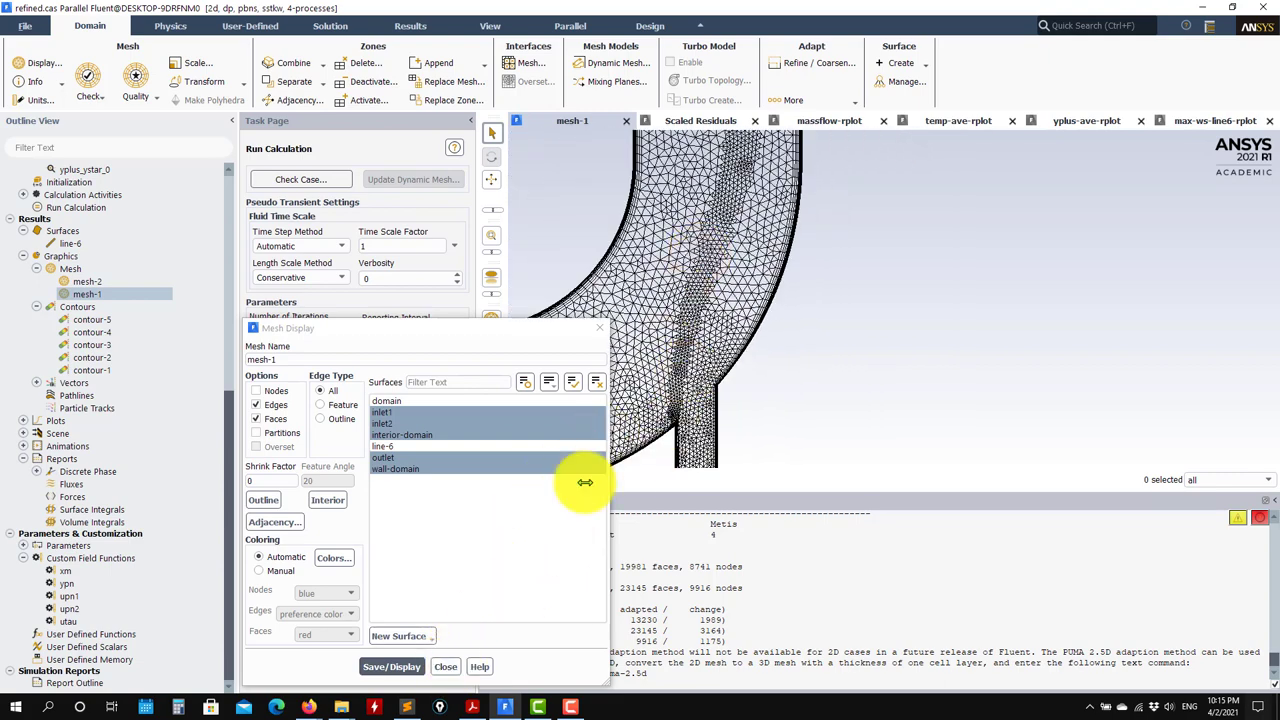
{"action": "left_click", "coordinate": [445, 667]}
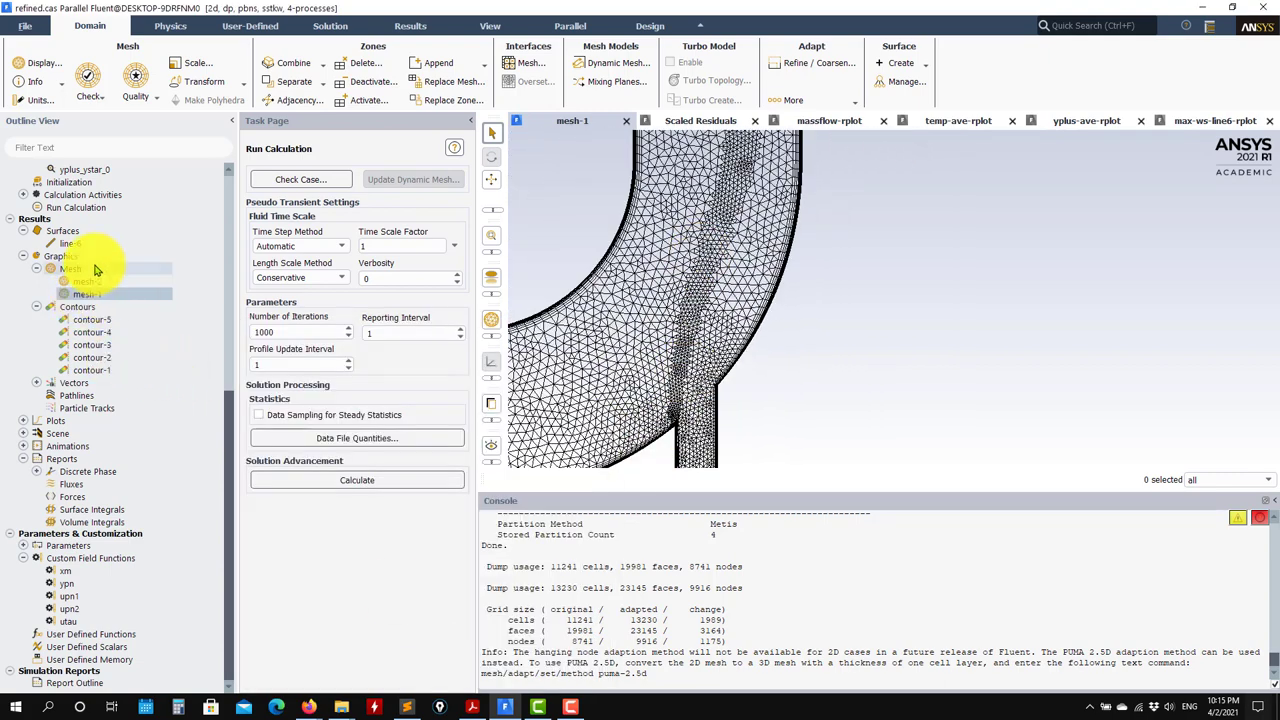
Refine the cells marked by the gradient_0 register a second time
{"action": "scroll", "coordinate": [100, 290], "scroll_direction": "up", "scroll_amount": 5}
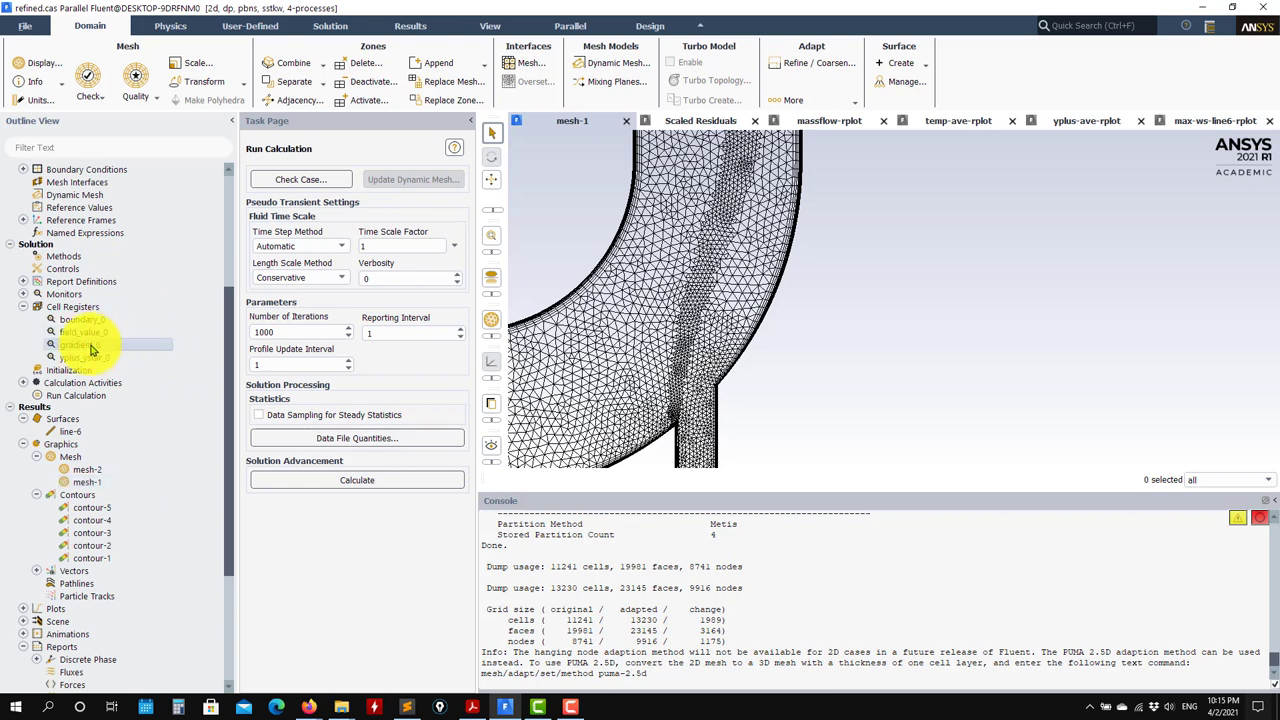
{"action": "right_click", "coordinate": [90, 347]}
{"action": "left_click", "coordinate": [140, 410]}
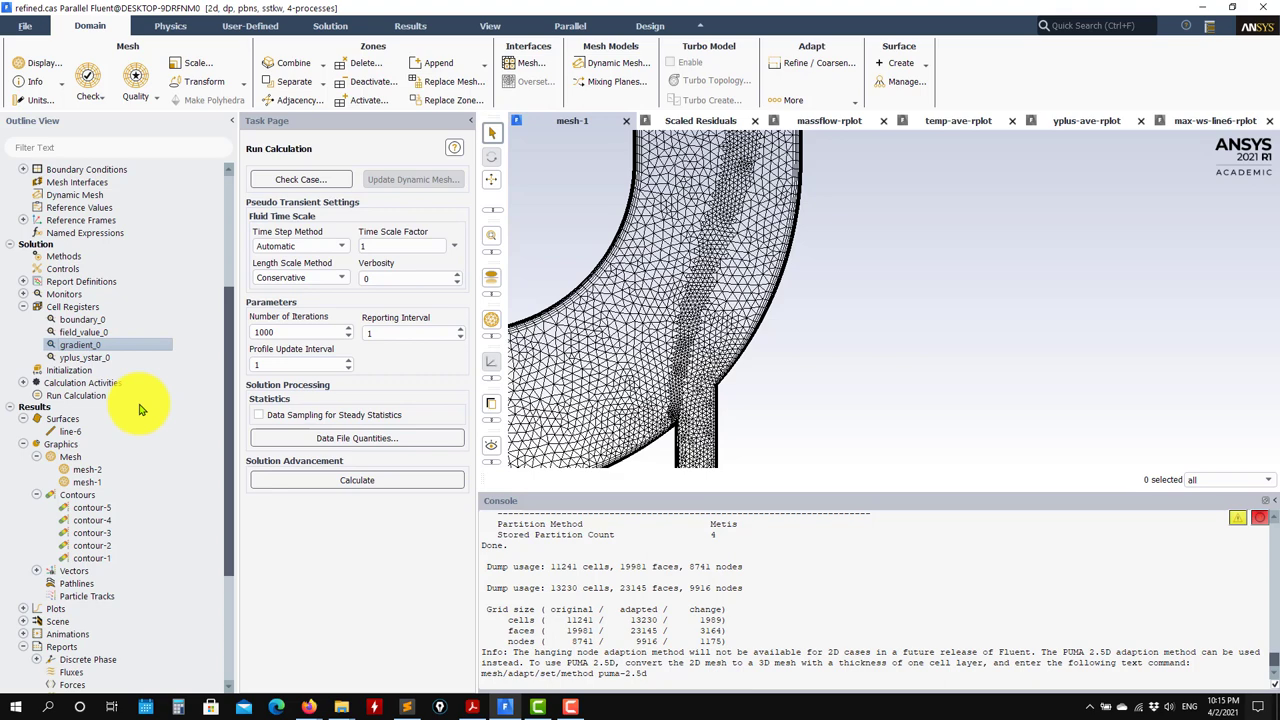
Redisplay mesh-1 and examine the twice-refined band along the outlet channel and elbow, closing the display settings
{"action": "left_click", "coordinate": [100, 483]}
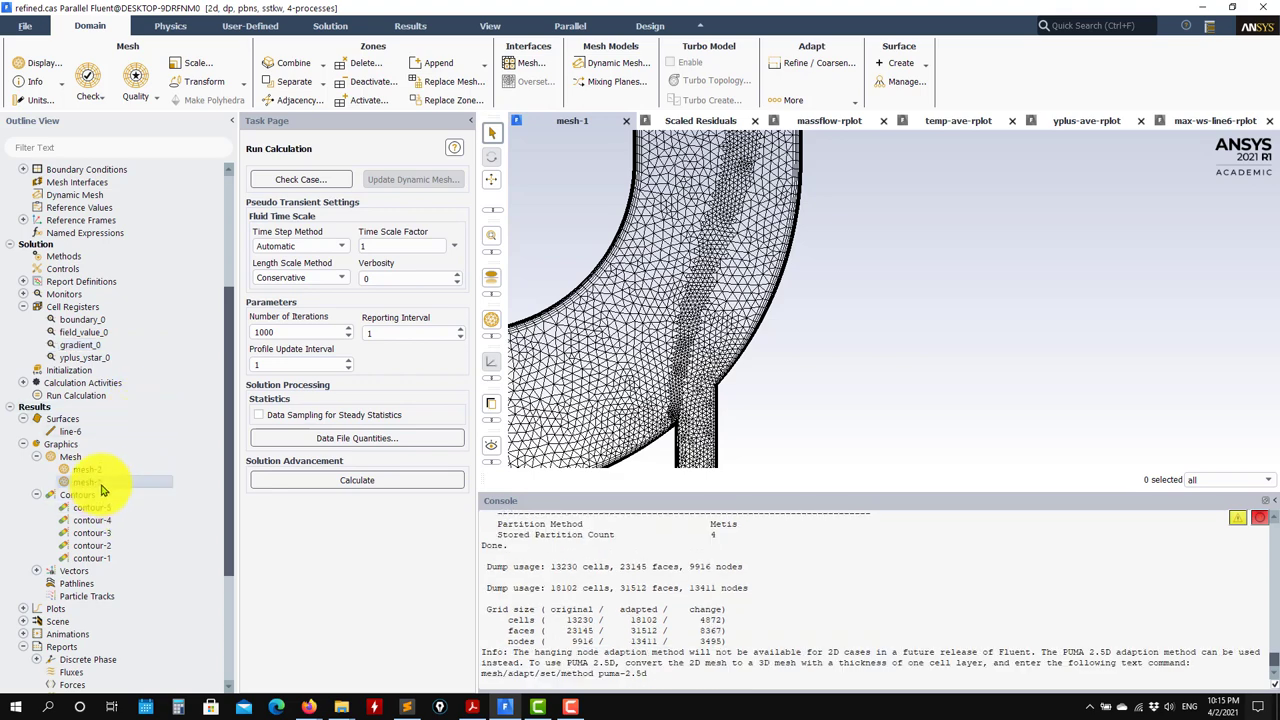
{"action": "scroll", "coordinate": [731, 251], "scroll_direction": "down", "scroll_amount": 5}
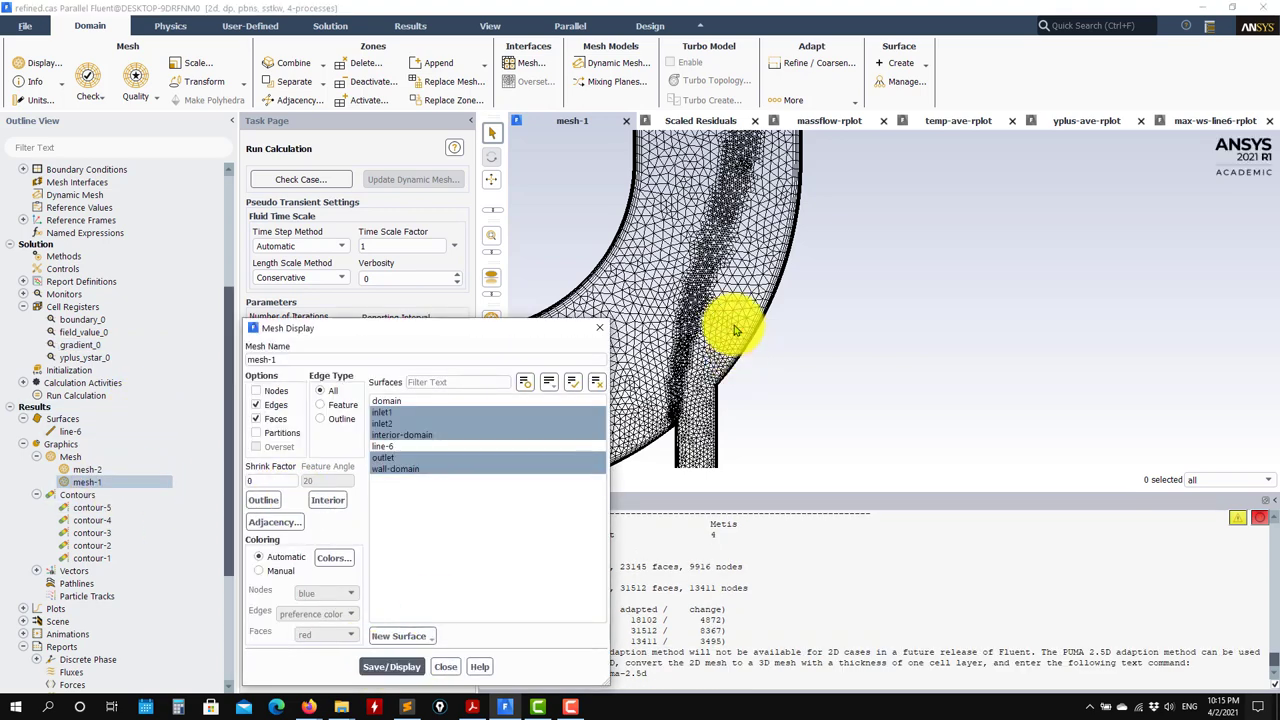
{"action": "scroll", "coordinate": [700, 228], "scroll_direction": "up", "scroll_amount": 5}
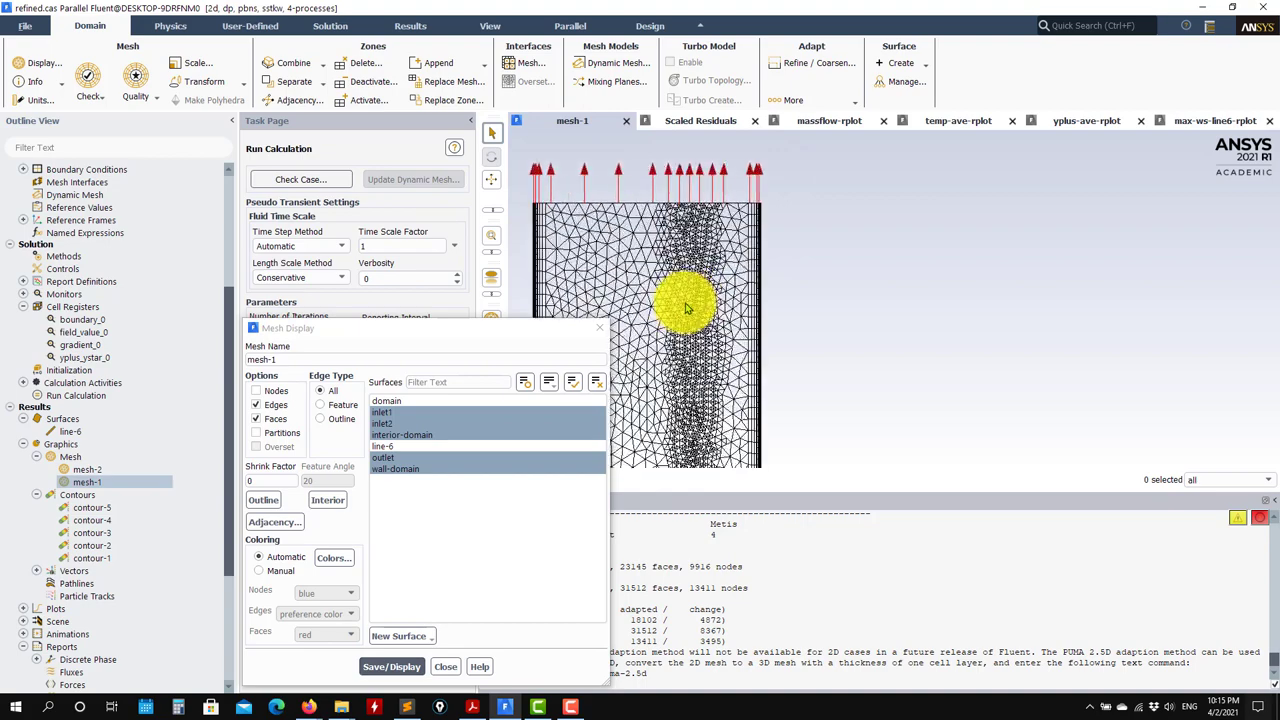
{"action": "scroll", "coordinate": [700, 343], "scroll_direction": "down", "scroll_amount": 2}
{"action": "scroll", "coordinate": [729, 371], "scroll_direction": "down", "scroll_amount": 3}
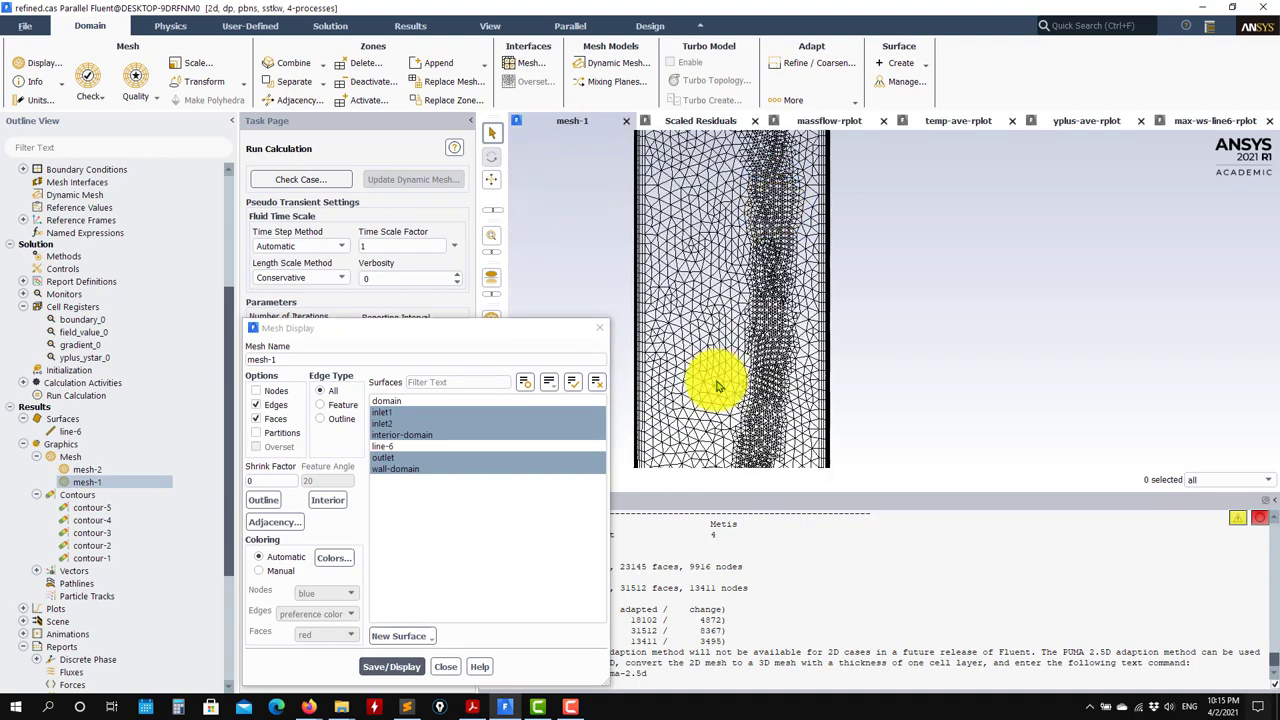
{"action": "scroll", "coordinate": [708, 376], "scroll_direction": "down", "scroll_amount": 2}
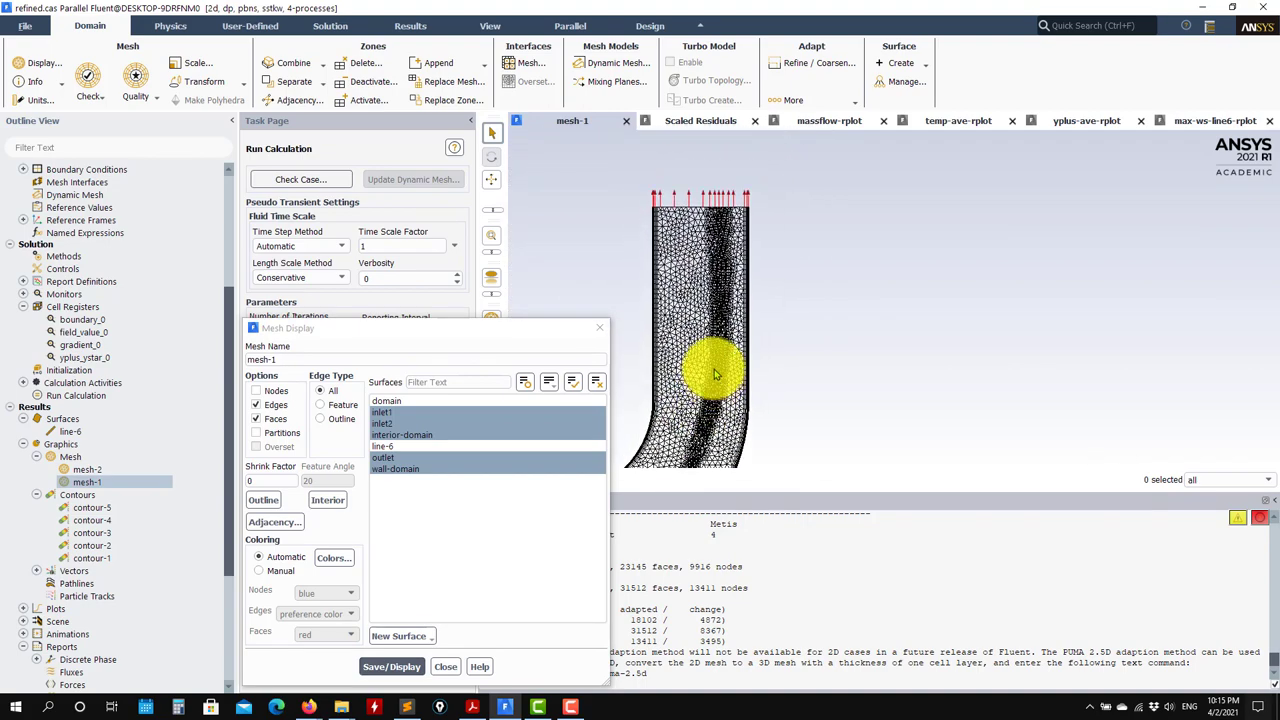
{"action": "left_click", "coordinate": [447, 668]}
Start the calculation of 1000 iterations on the refined mesh without reinitializing the solution
{"action": "scroll", "coordinate": [100, 530], "scroll_direction": "down", "scroll_amount": 5}
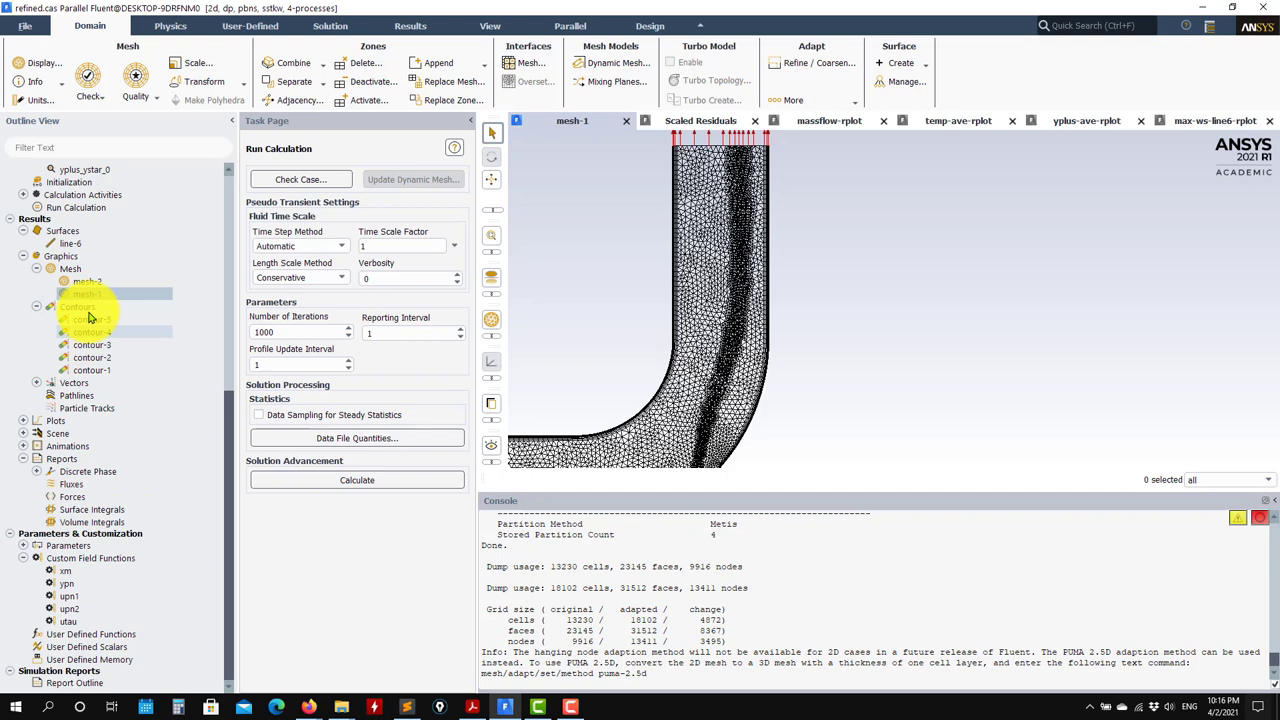
{"action": "left_click", "coordinate": [66, 182]}
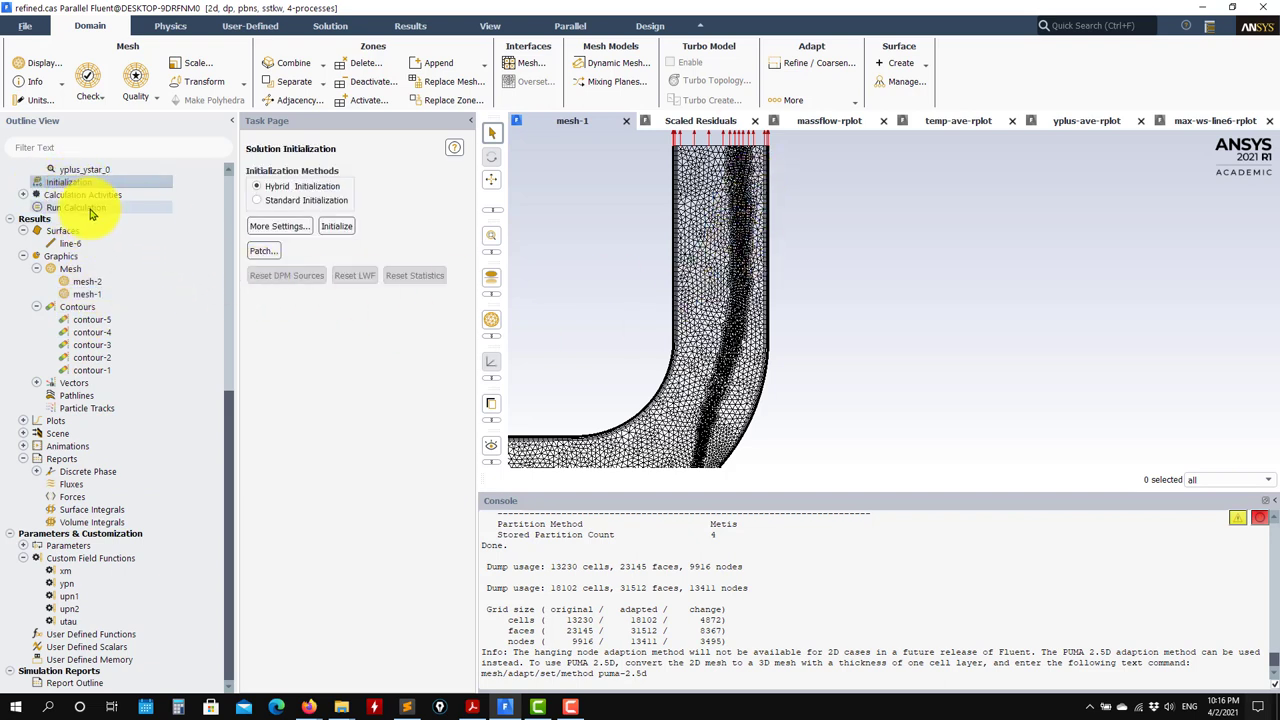
{"action": "left_click", "coordinate": [89, 209]}
{"action": "left_click", "coordinate": [325, 480]}
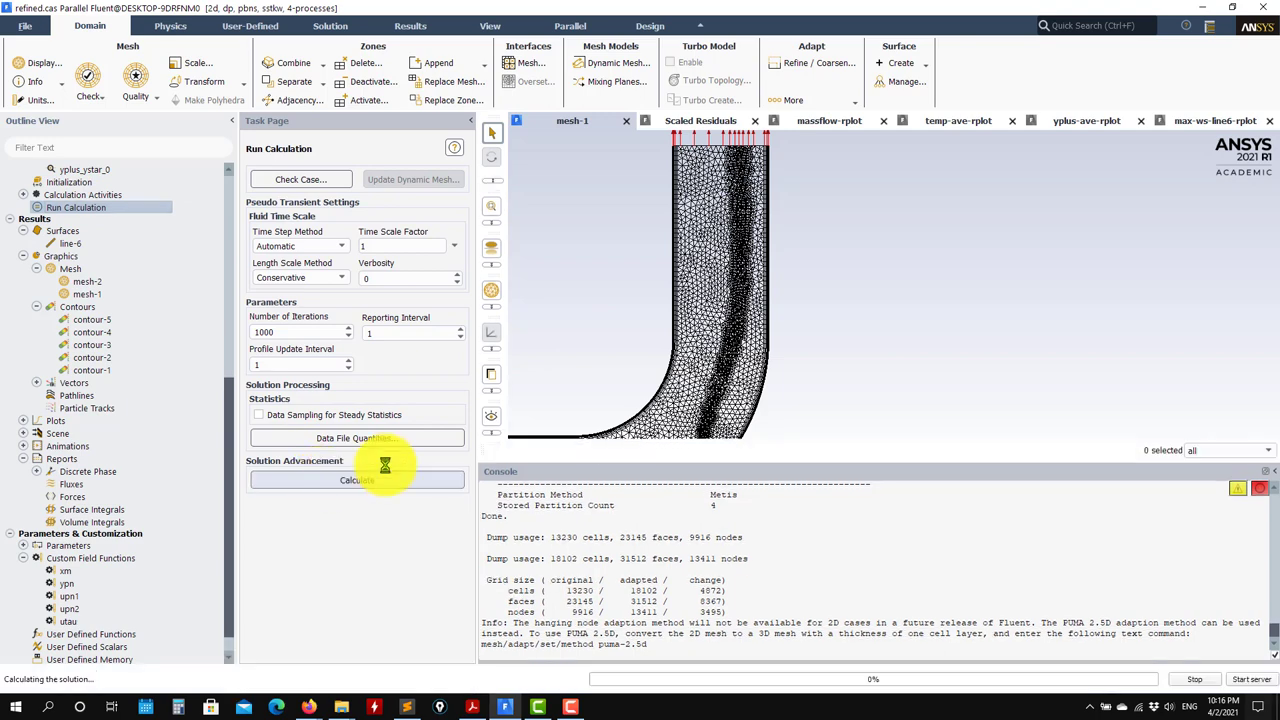
Check the scaled residuals, the mass flow plot and the y-plus plot while the solution iterates
{"action": "left_click", "coordinate": [710, 120]}
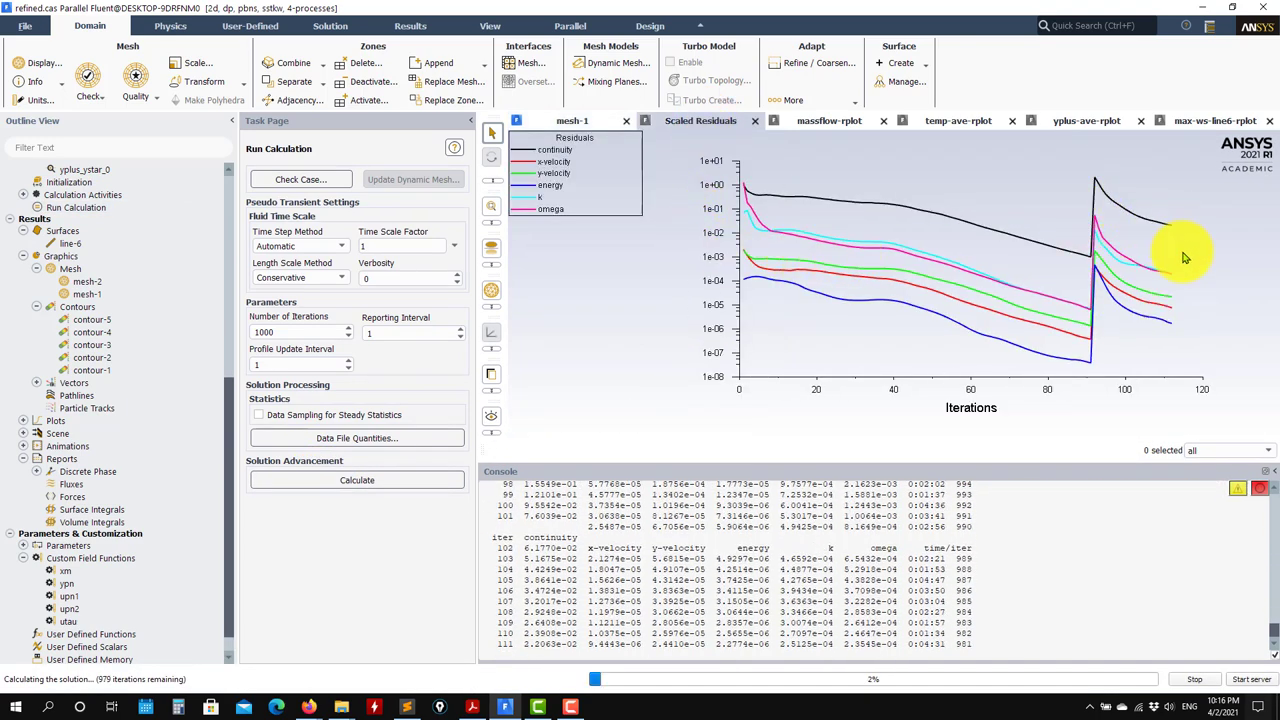
{"action": "left_click", "coordinate": [812, 121]}
{"action": "left_click", "coordinate": [1073, 125]}
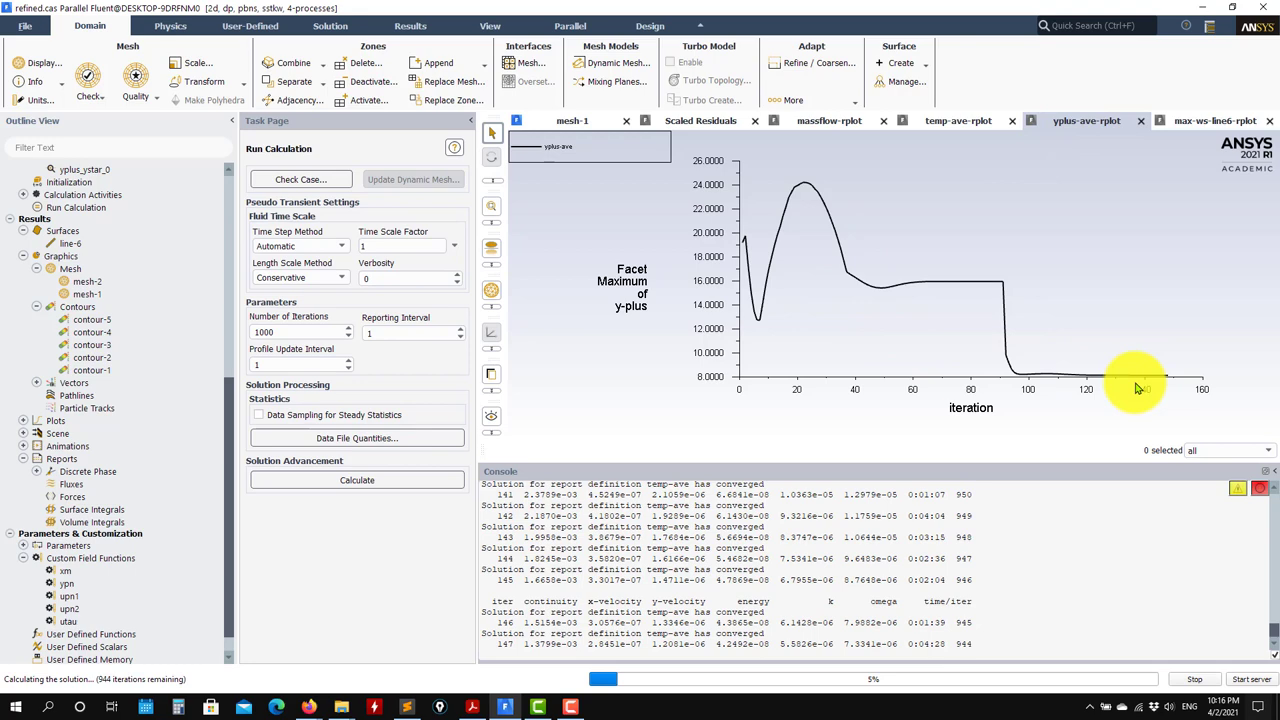
Dismiss the completed calculation notice and check the average temperature, line-6 wall shear, y-plus and scaled residuals plots
{"action": "left_click", "coordinate": [668, 372]}
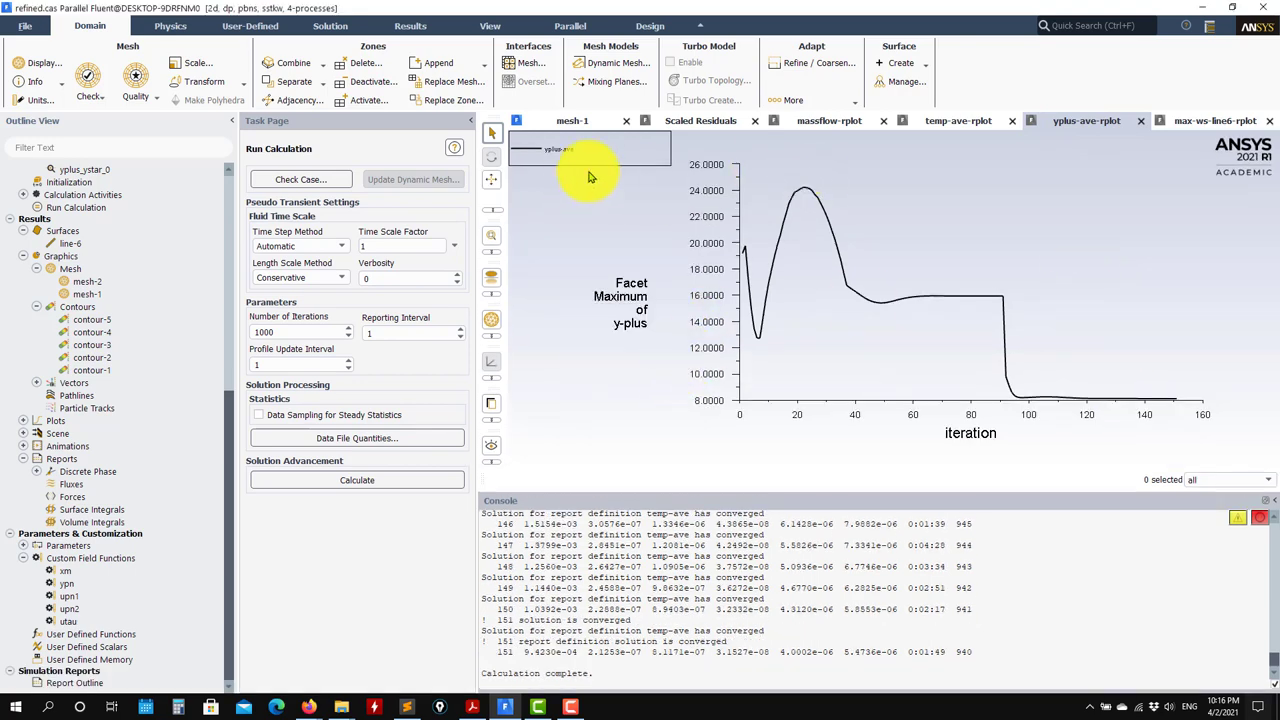
{"action": "left_click", "coordinate": [957, 121]}
{"action": "left_click", "coordinate": [1208, 124]}
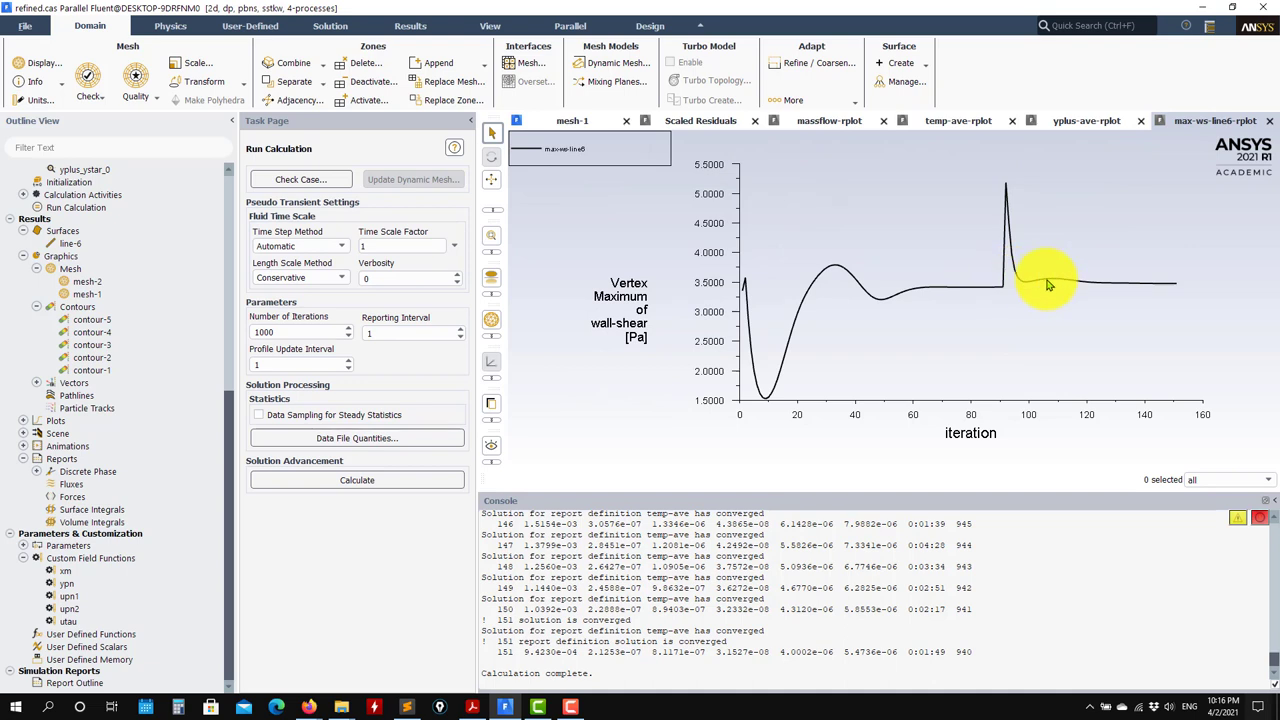
{"action": "left_click", "coordinate": [1066, 121]}
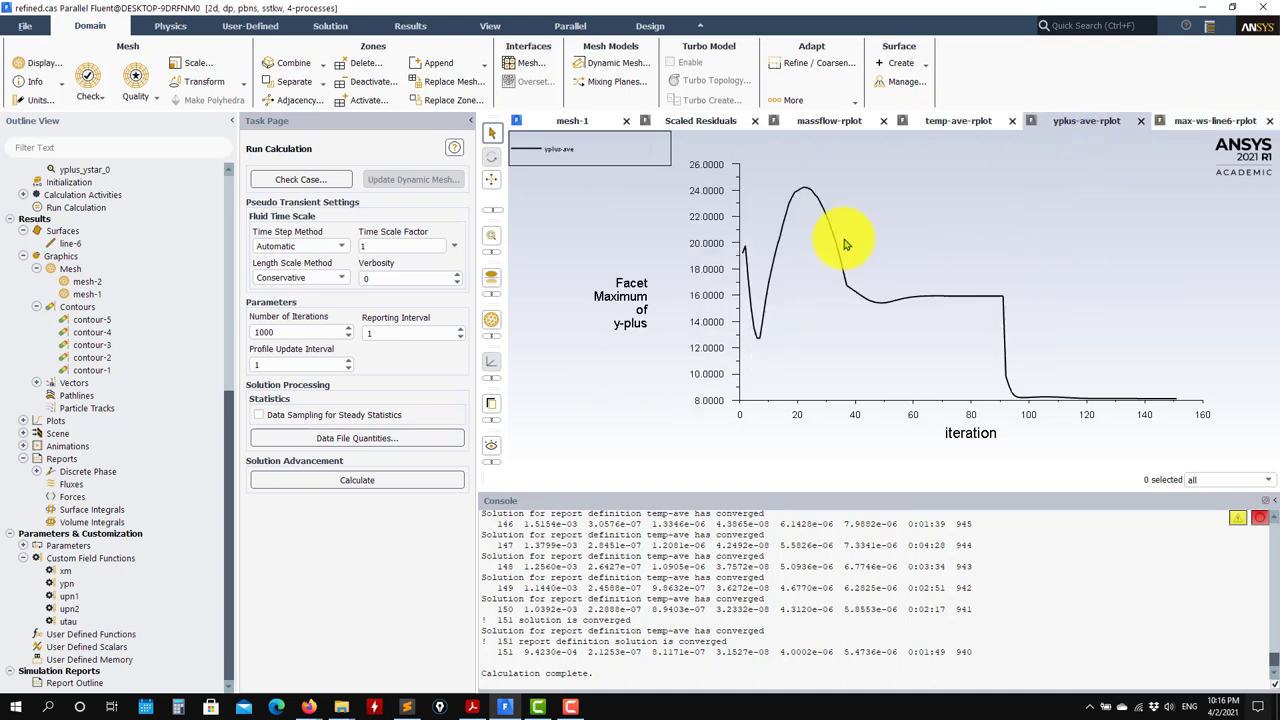
{"action": "left_click", "coordinate": [706, 121]}
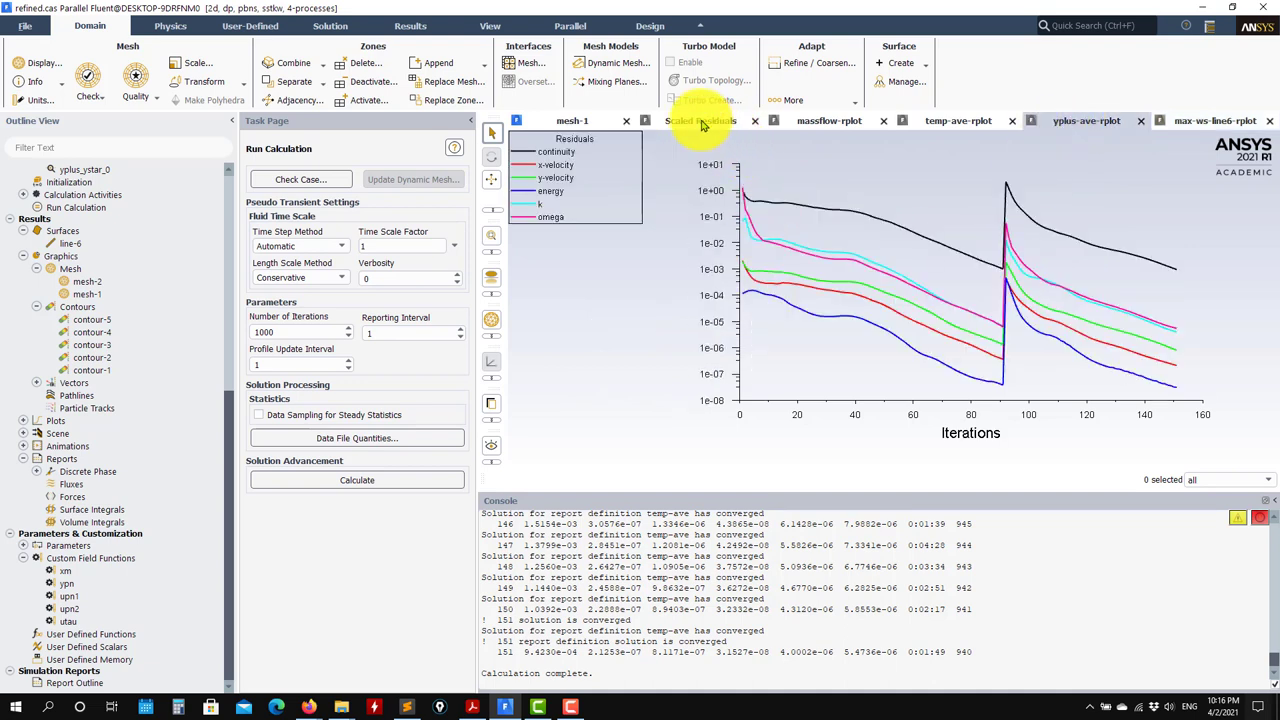
Display the contour-1 plot of static temperature and bring the outlet end of the domain into view
{"action": "double_click", "coordinate": [92, 370]}
{"action": "left_click", "coordinate": [288, 570]}
{"action": "left_click_drag", "start_coordinate": [659, 409], "coordinate": [711, 340]}
Try to overlay the mesh on the contour-1 plot, clearing all surfaces in the mesh display settings before redisplaying the contour
{"action": "left_click", "coordinate": [193, 437]}
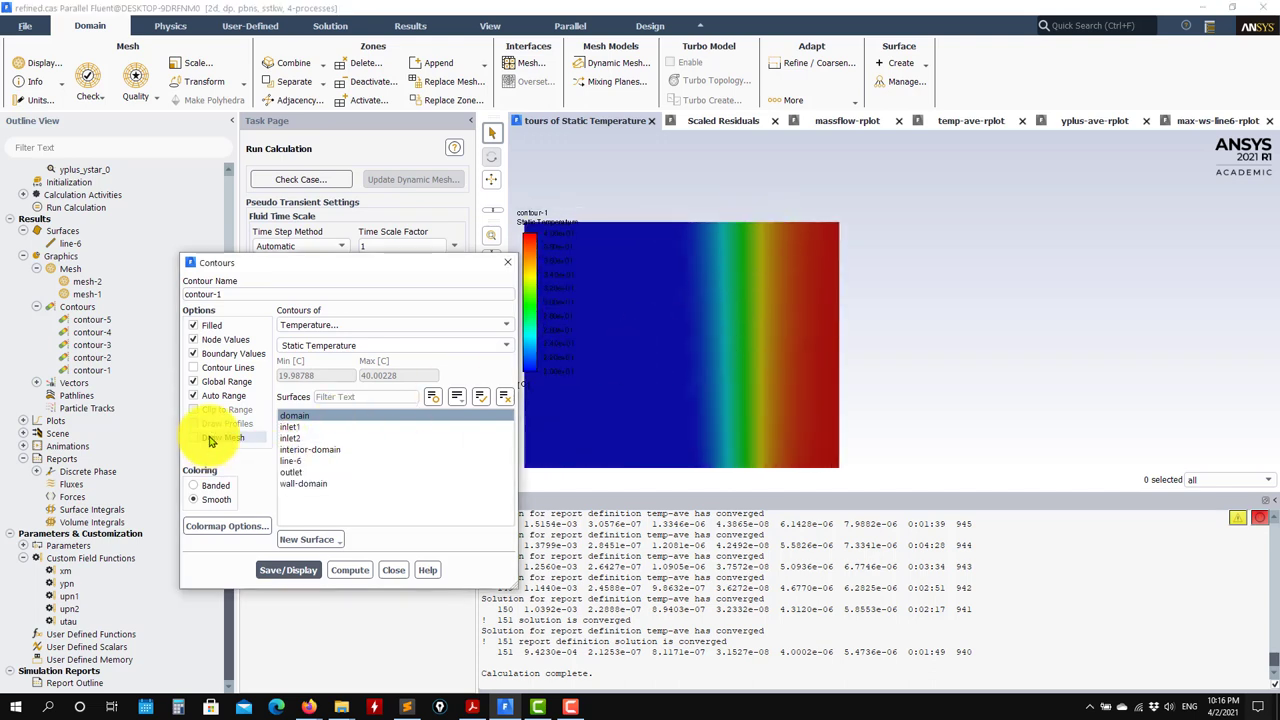
{"action": "left_click", "coordinate": [367, 666]}
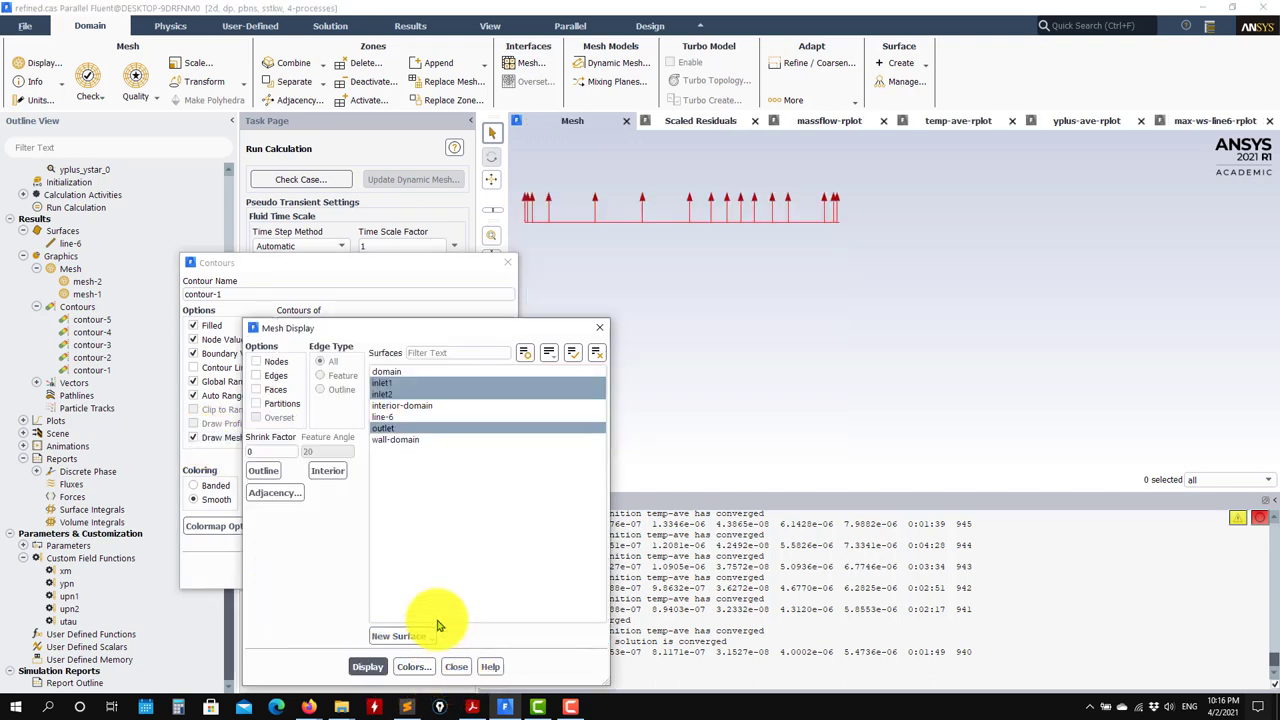
{"action": "left_click", "coordinate": [596, 352]}
{"action": "left_click", "coordinate": [456, 666]}
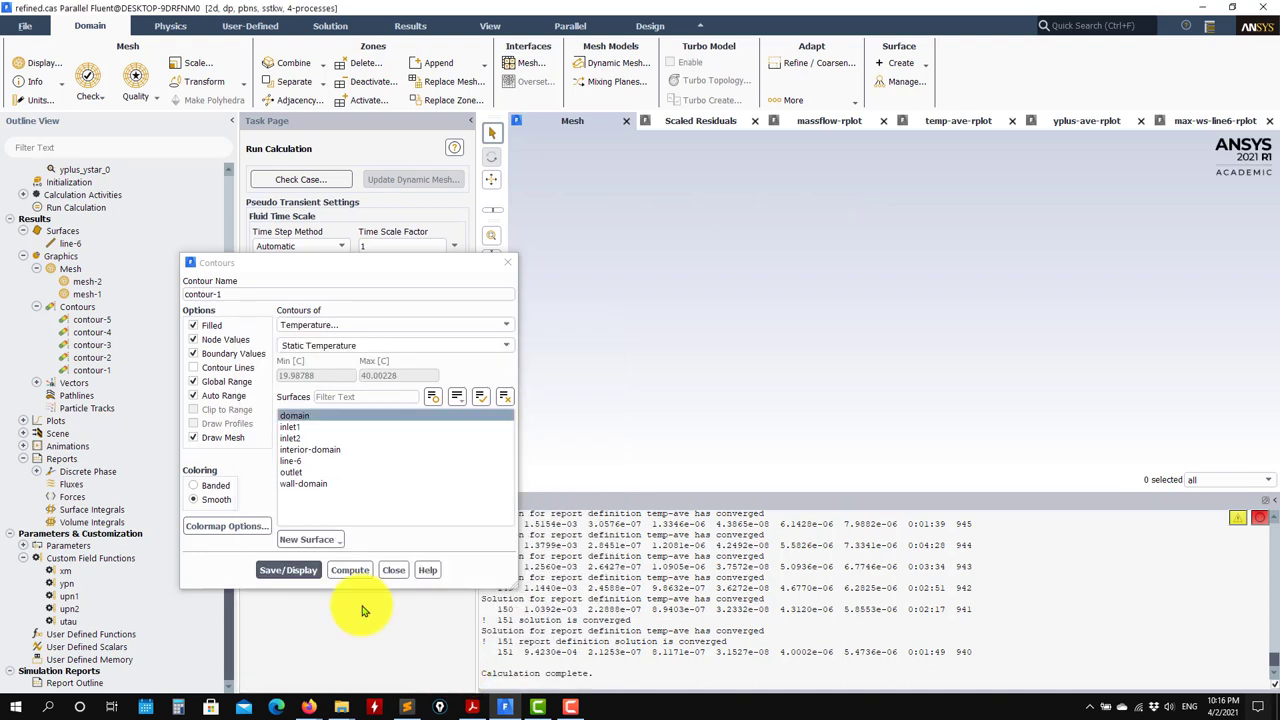
{"action": "left_click", "coordinate": [292, 570]}
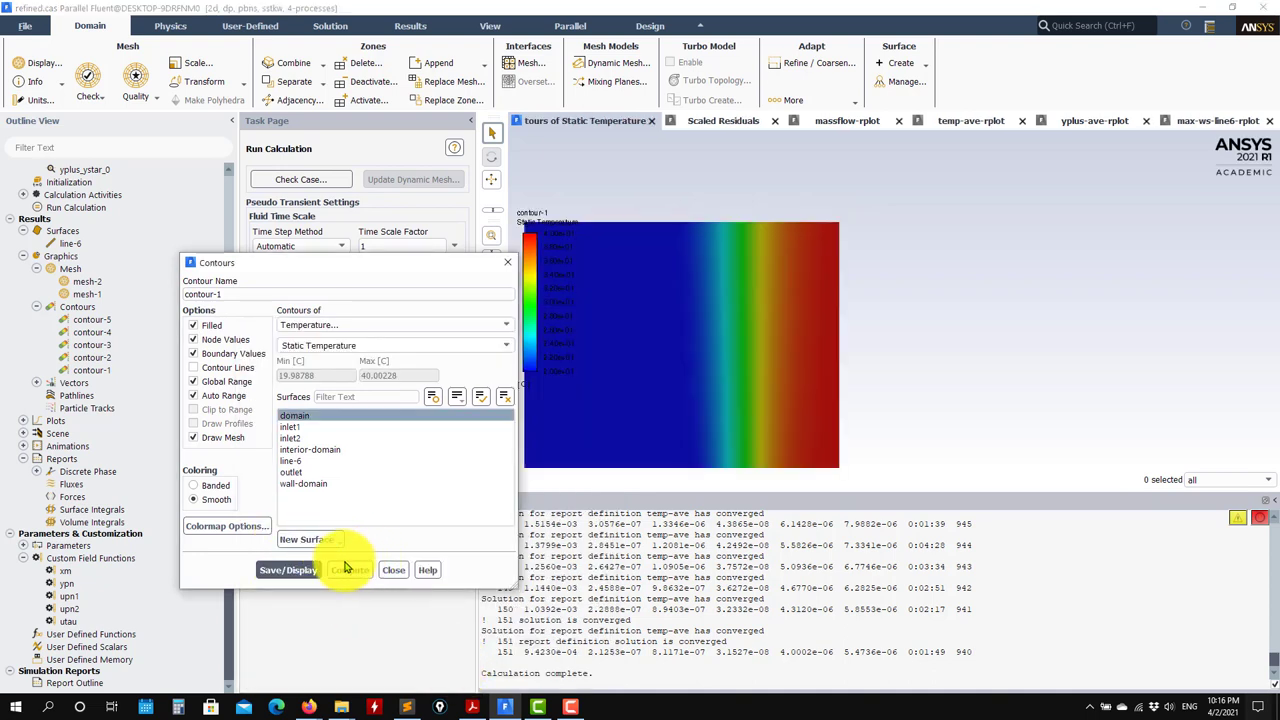
Select all surfaces for the mesh overlay of contour-1 and display the mesh
{"action": "left_click", "coordinate": [229, 440]}
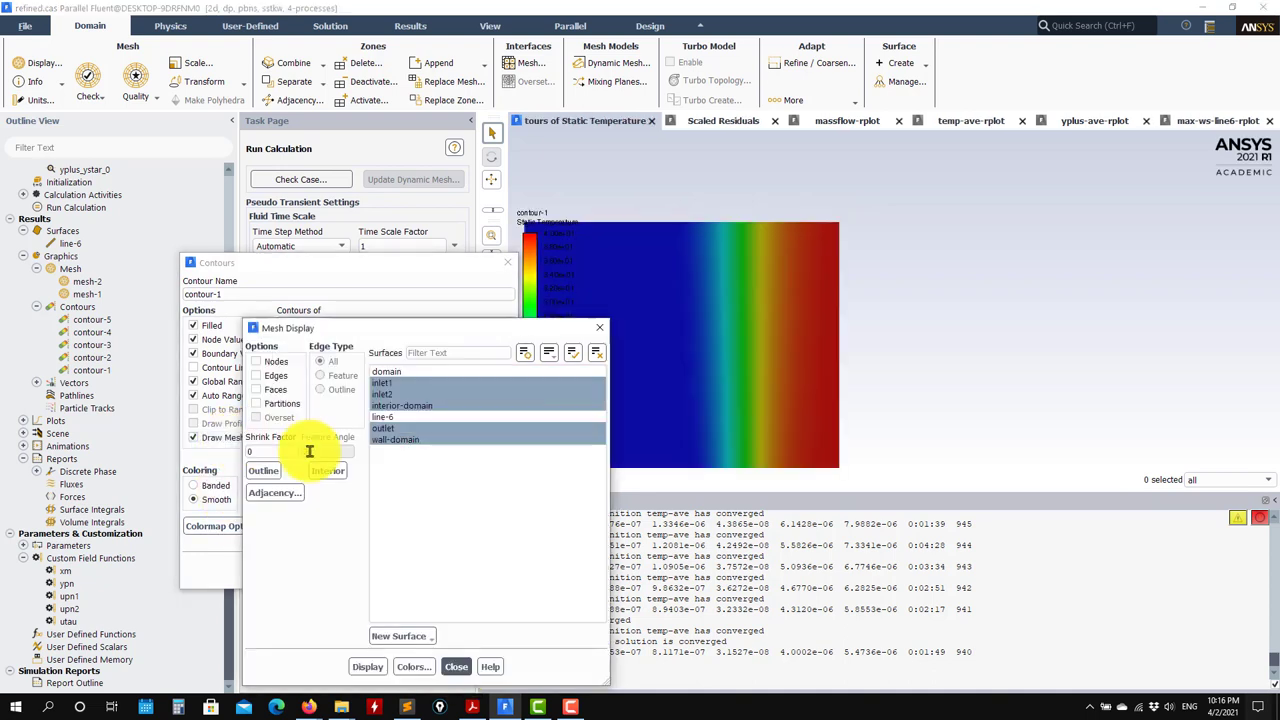
{"action": "left_click", "coordinate": [572, 352]}
{"action": "left_click", "coordinate": [367, 666]}
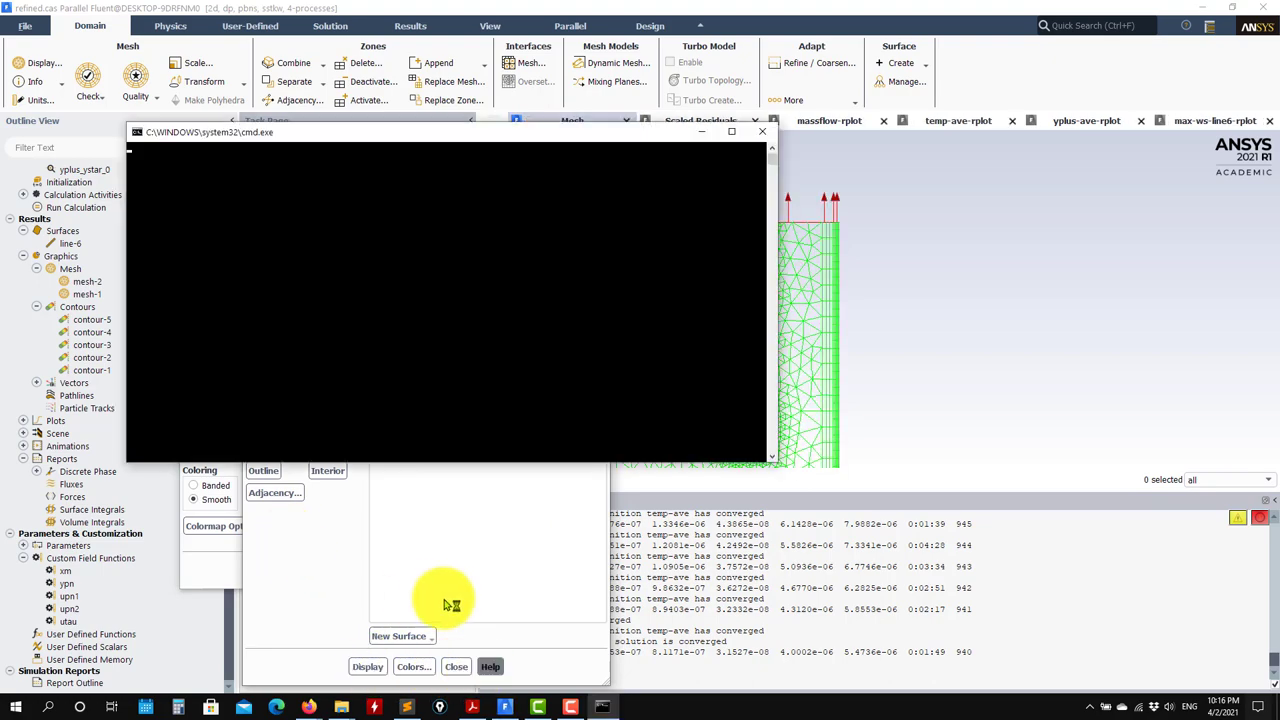
{"action": "left_click", "coordinate": [504, 707]}
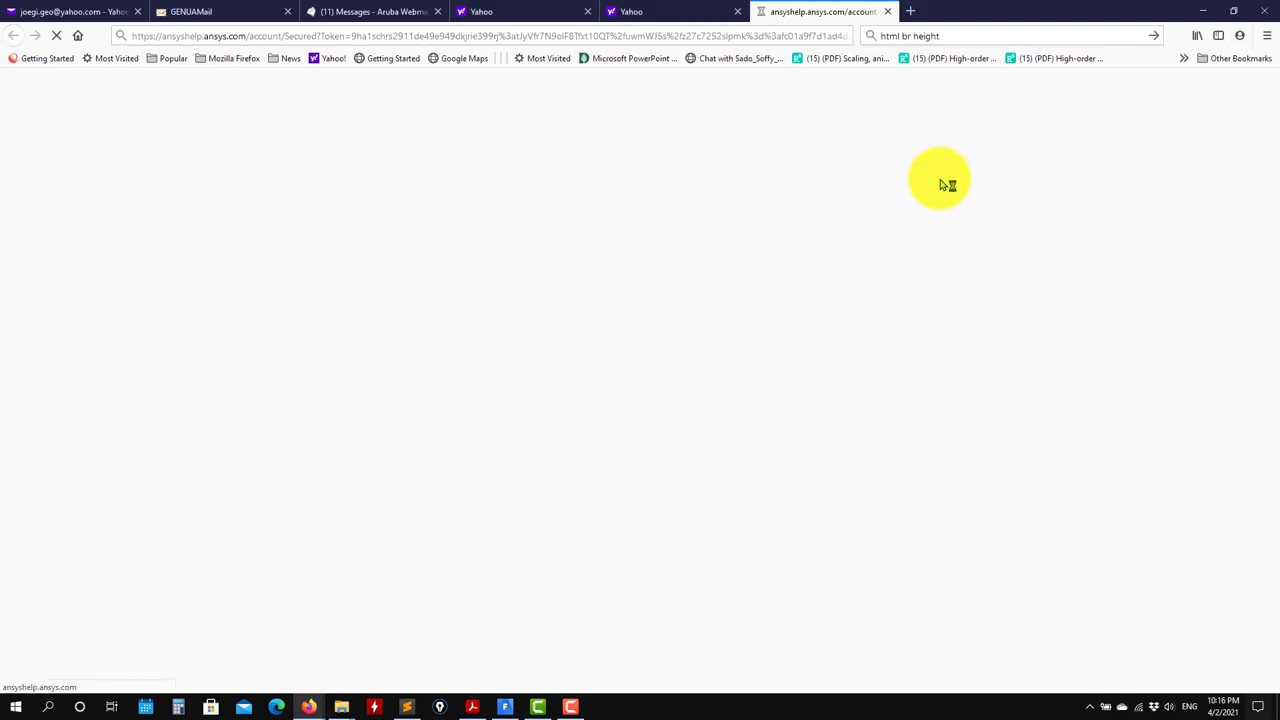
{"action": "left_click", "coordinate": [903, 12]}
{"action": "left_click", "coordinate": [1258, 12]}
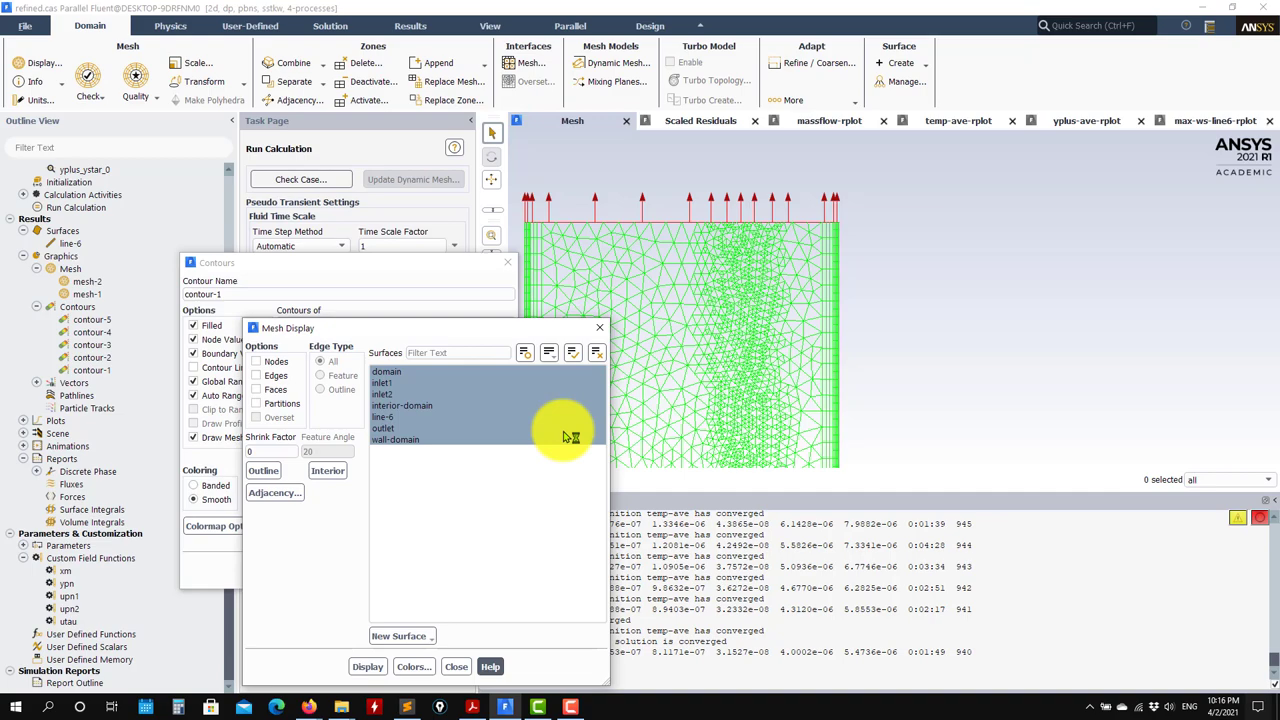
Redisplay the contour-1 static temperature plot with the mesh overlaid and examine the refined band near the outlet
{"action": "left_click", "coordinate": [456, 666]}
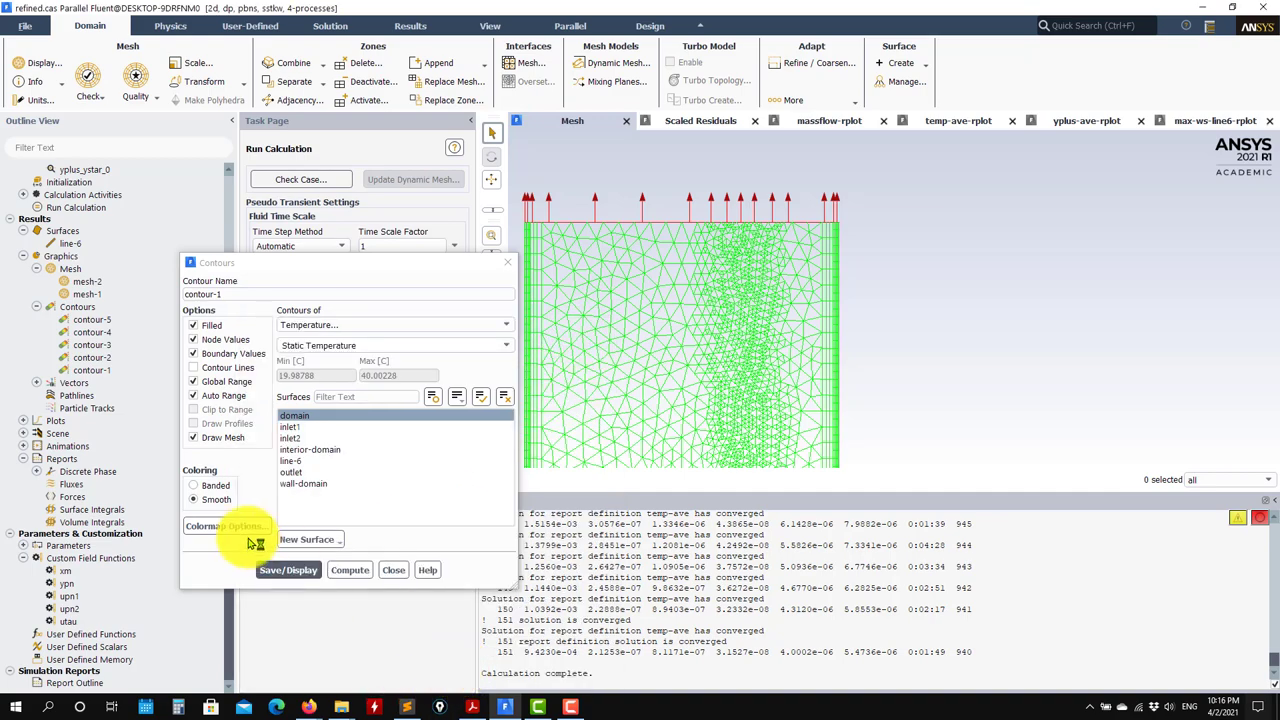
{"action": "left_click", "coordinate": [288, 570]}
{"action": "scroll", "coordinate": [740, 257], "scroll_direction": "up", "scroll_amount": 5}
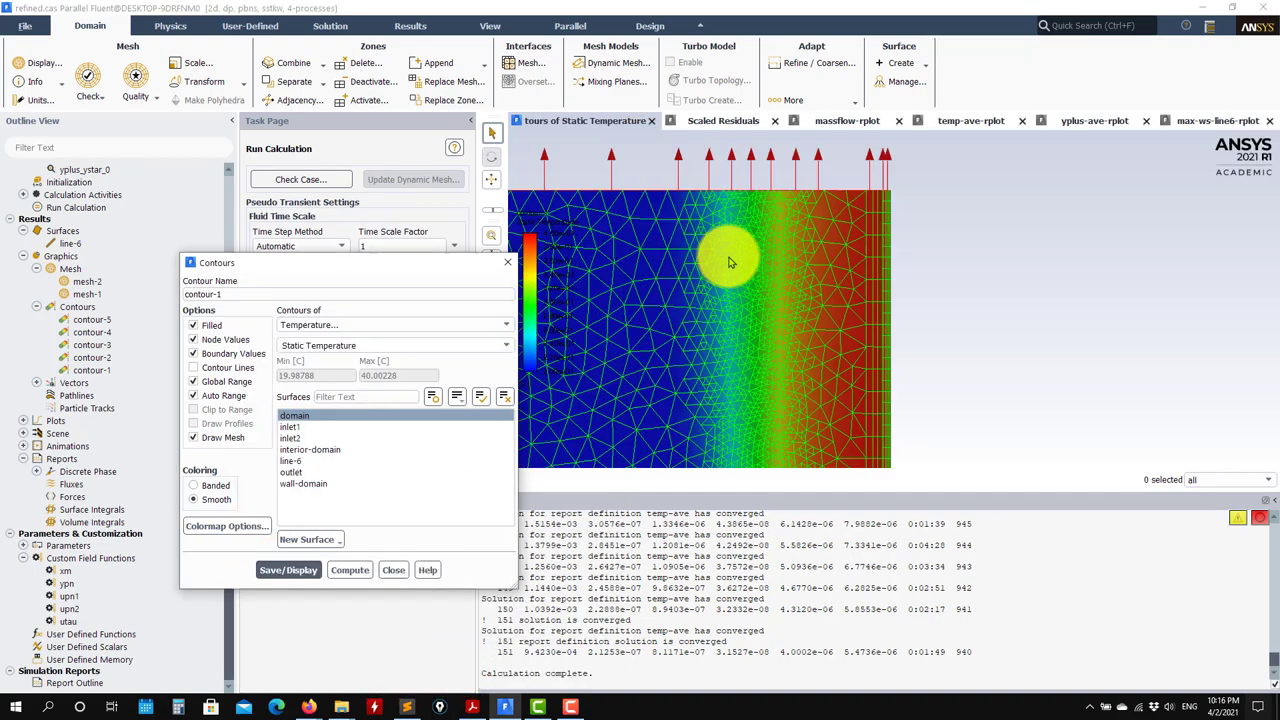
{"action": "scroll", "coordinate": [767, 322], "scroll_direction": "down", "scroll_amount": 5}
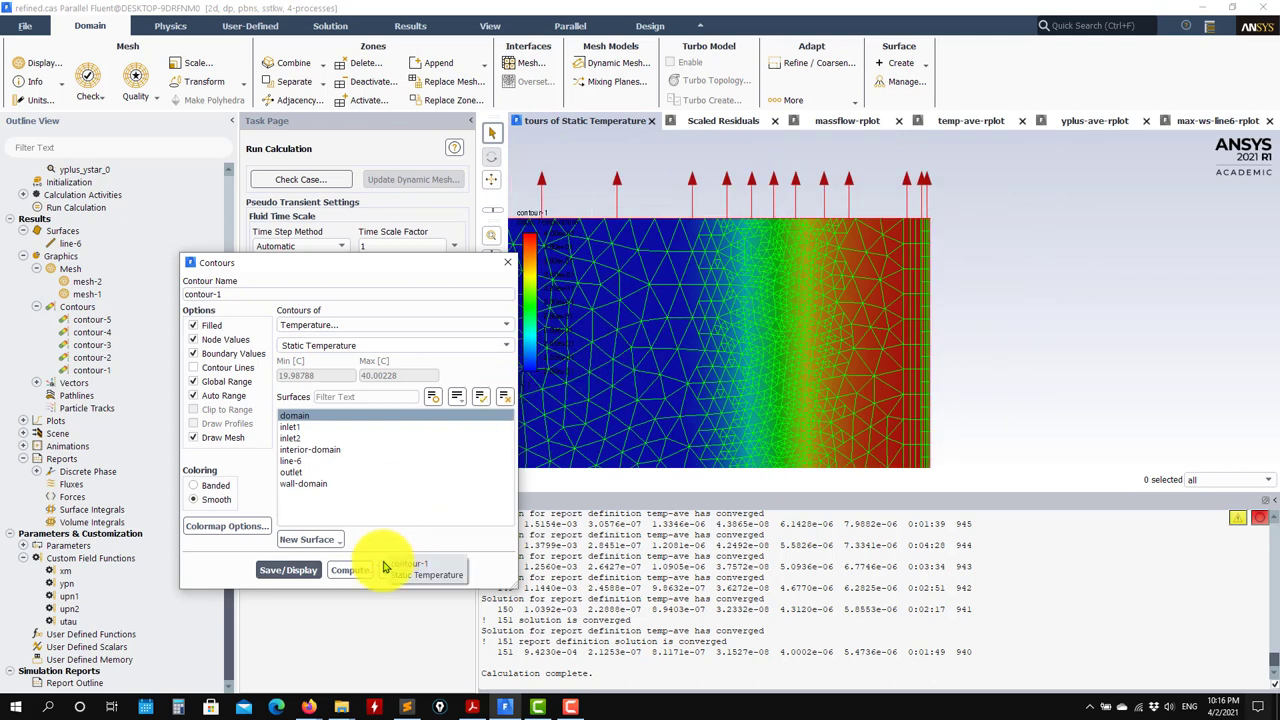
Redisplay contour-1 with mesh drawing turned off and close the contour settings
{"action": "left_click", "coordinate": [288, 570]}
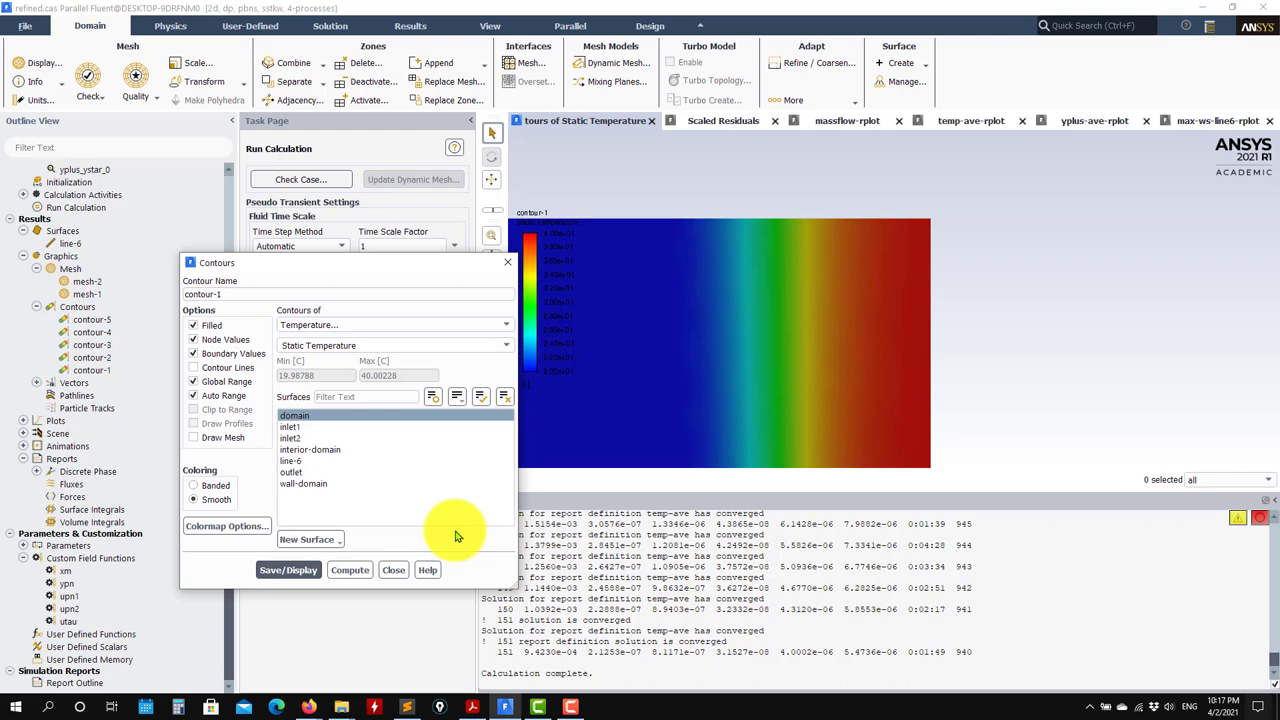
{"action": "left_click", "coordinate": [393, 569]}
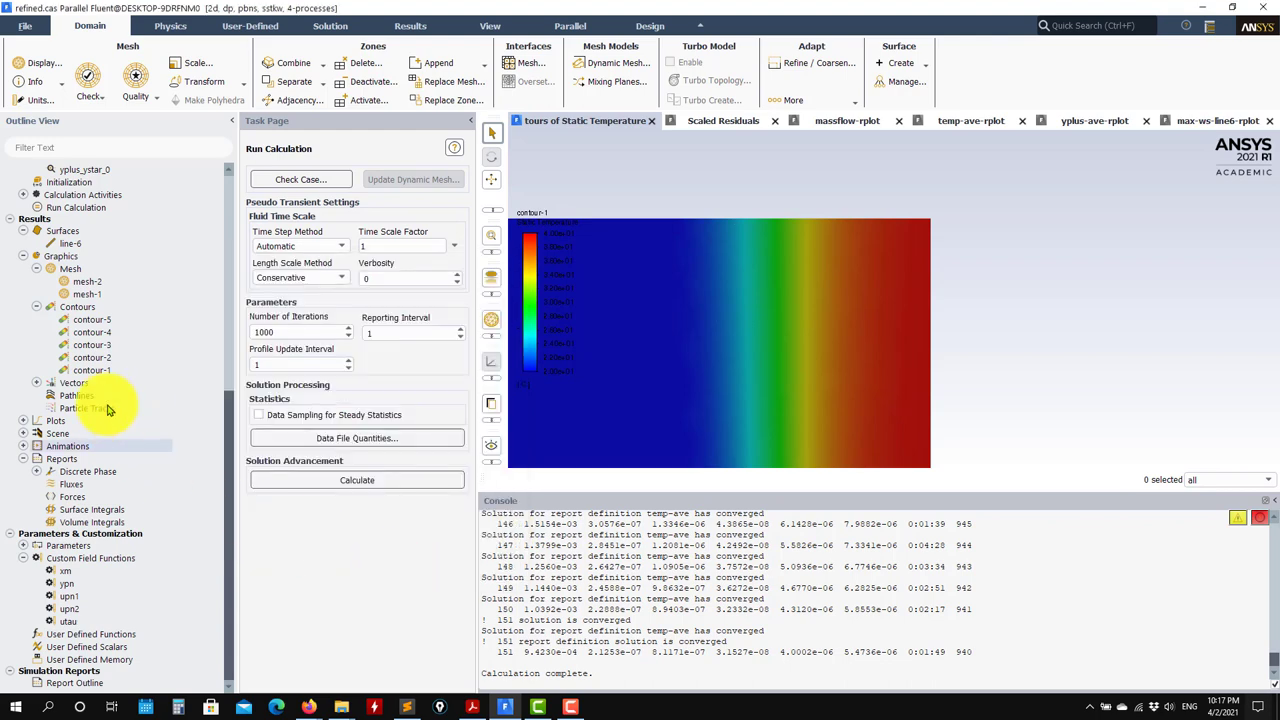
Review the adaption controls without changing them and refine the cells marked by the gradient_0 register once more
{"action": "scroll", "coordinate": [105, 390], "scroll_direction": "up", "scroll_amount": 4}
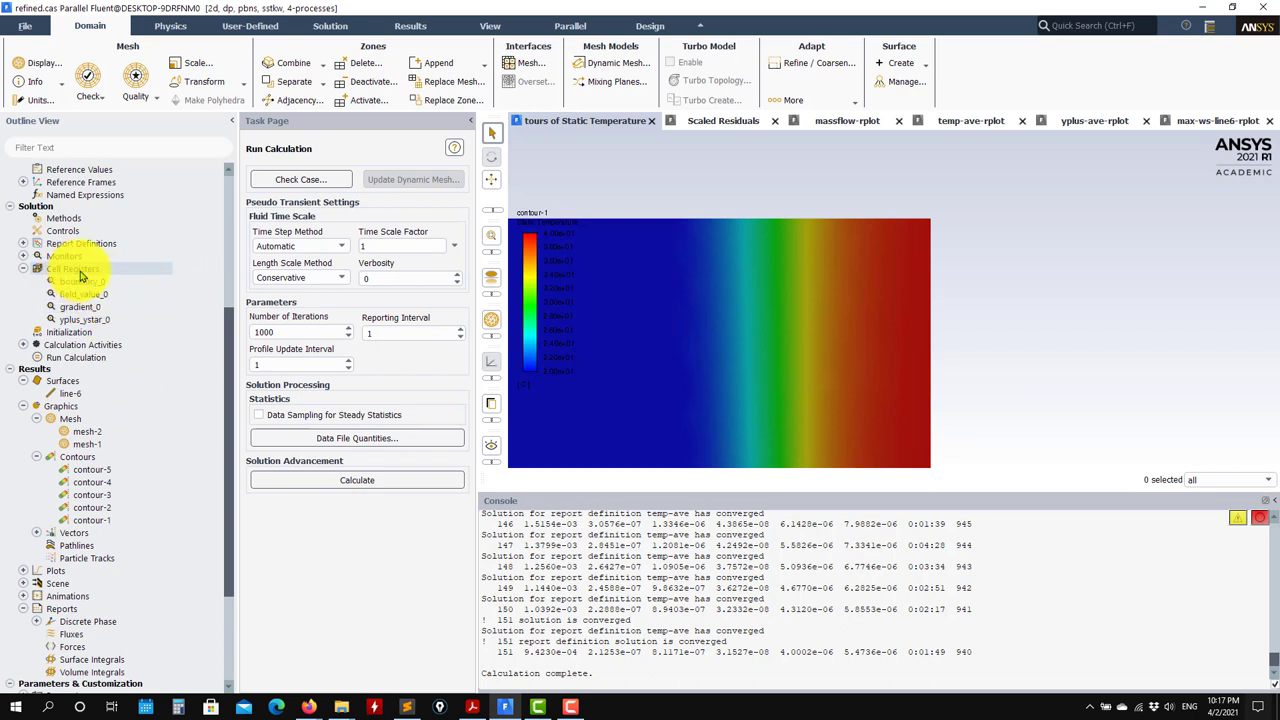
{"action": "left_click", "coordinate": [820, 66]}
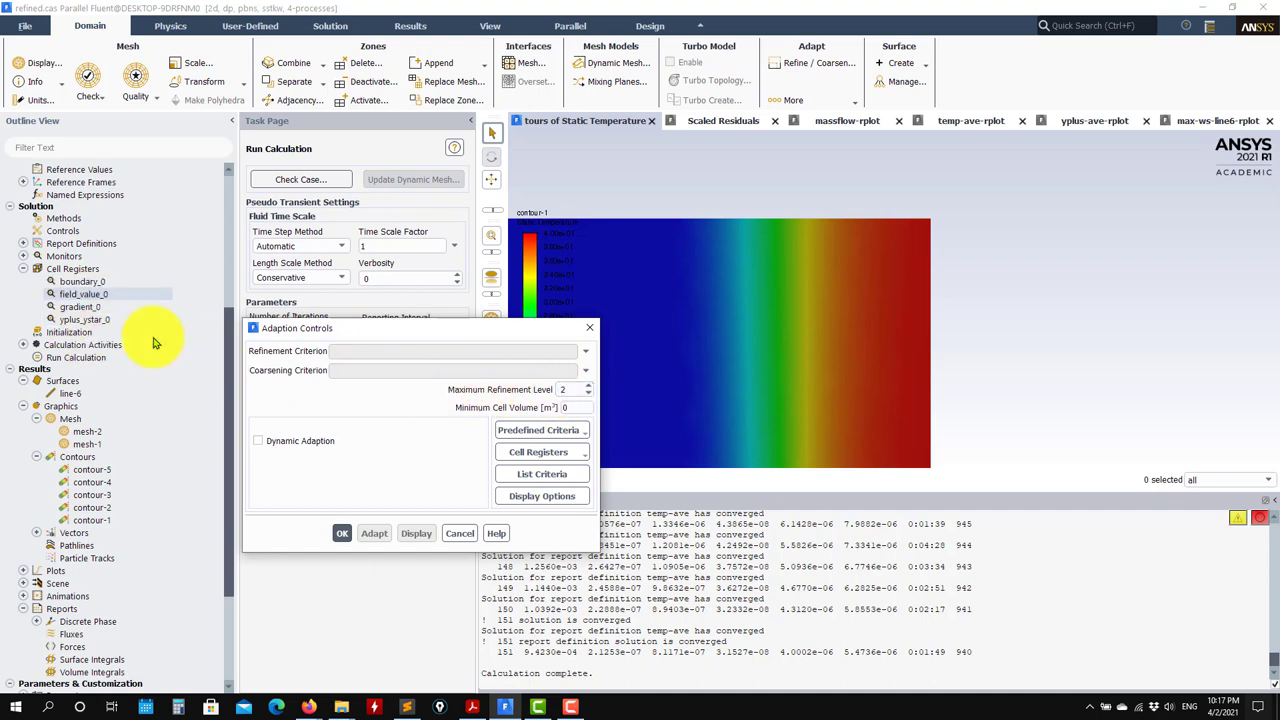
{"action": "left_click", "coordinate": [460, 533]}
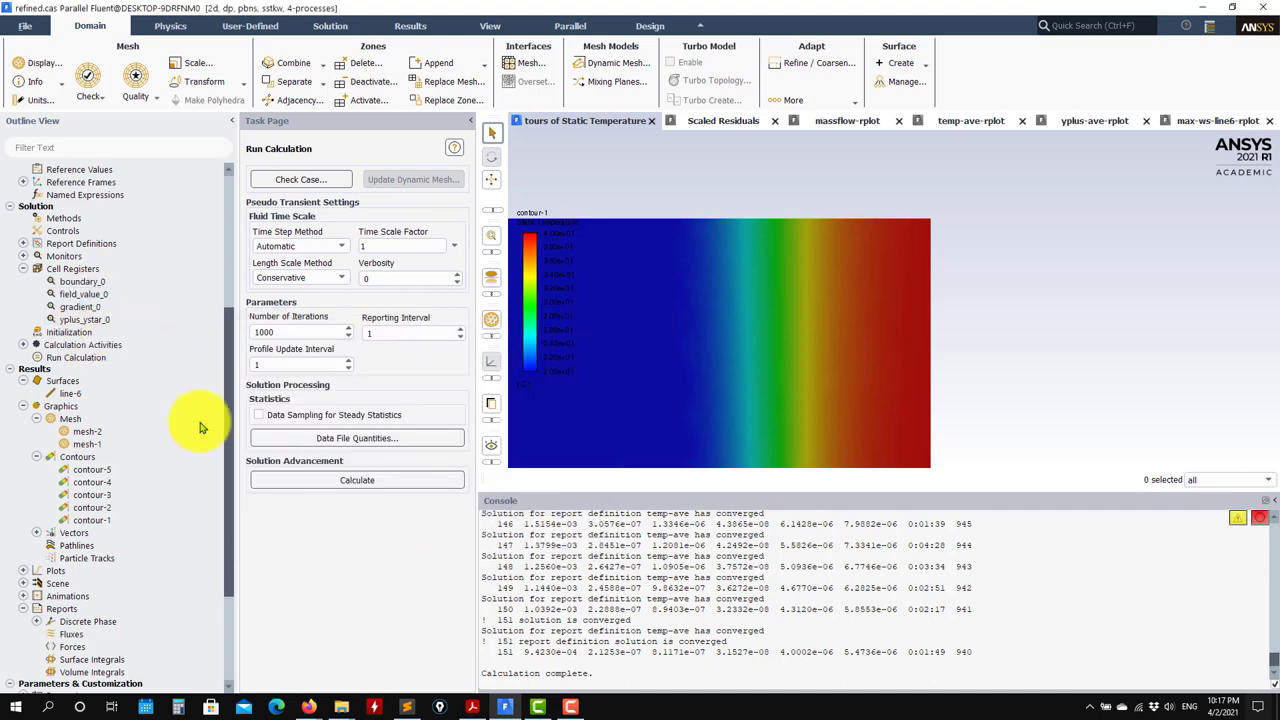
{"action": "right_click", "coordinate": [80, 313]}
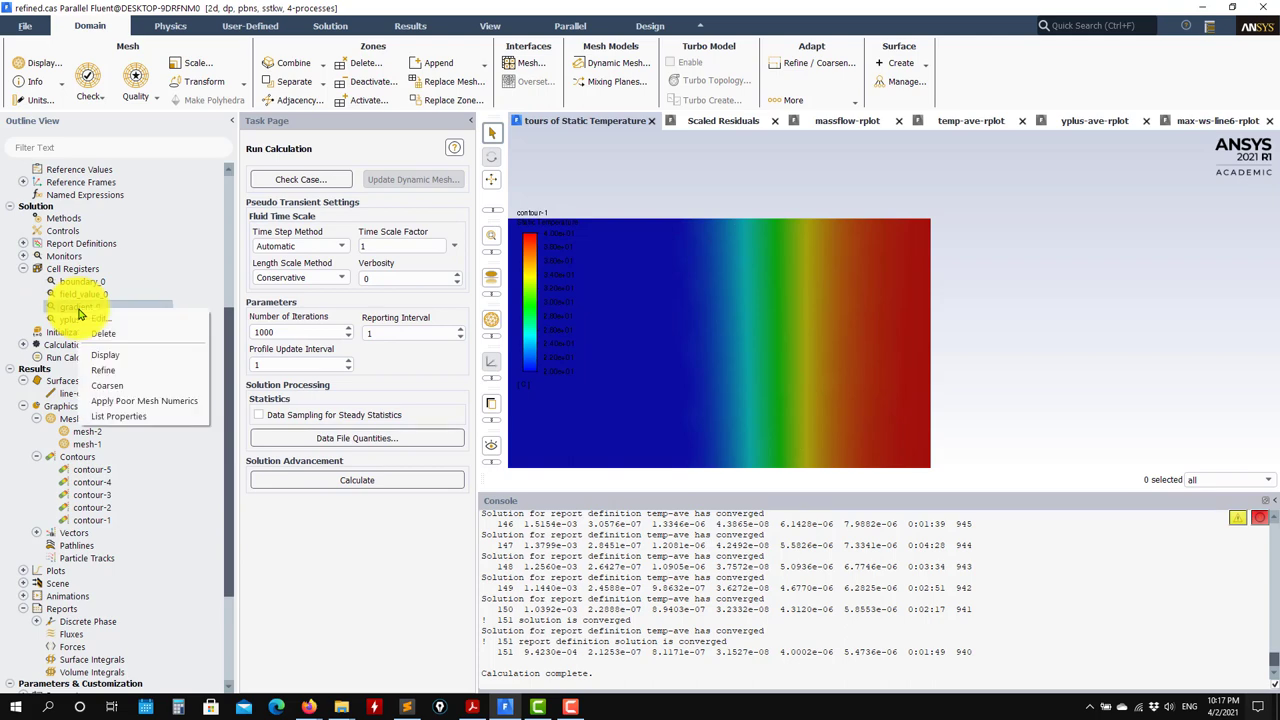
{"action": "left_click", "coordinate": [115, 378]}
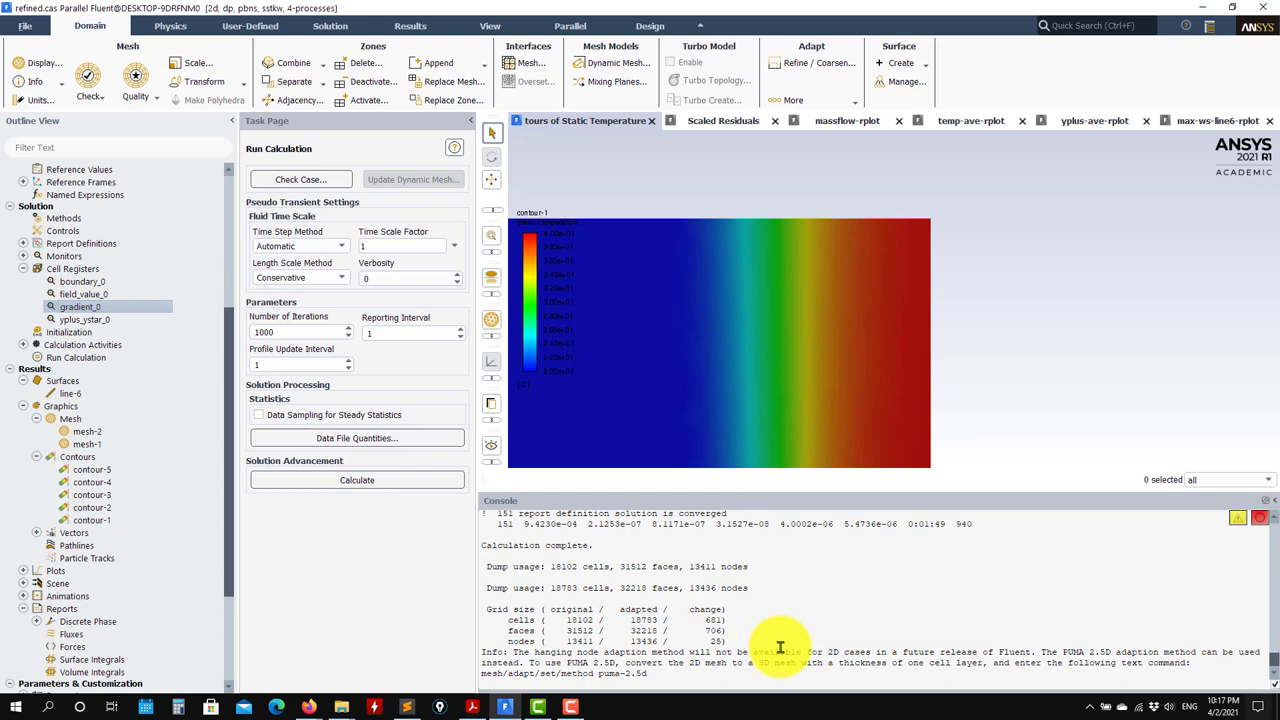
Accept the adaption controls and refine the cells marked by the field_value_0 register twice in succession
{"action": "left_click", "coordinate": [814, 62]}
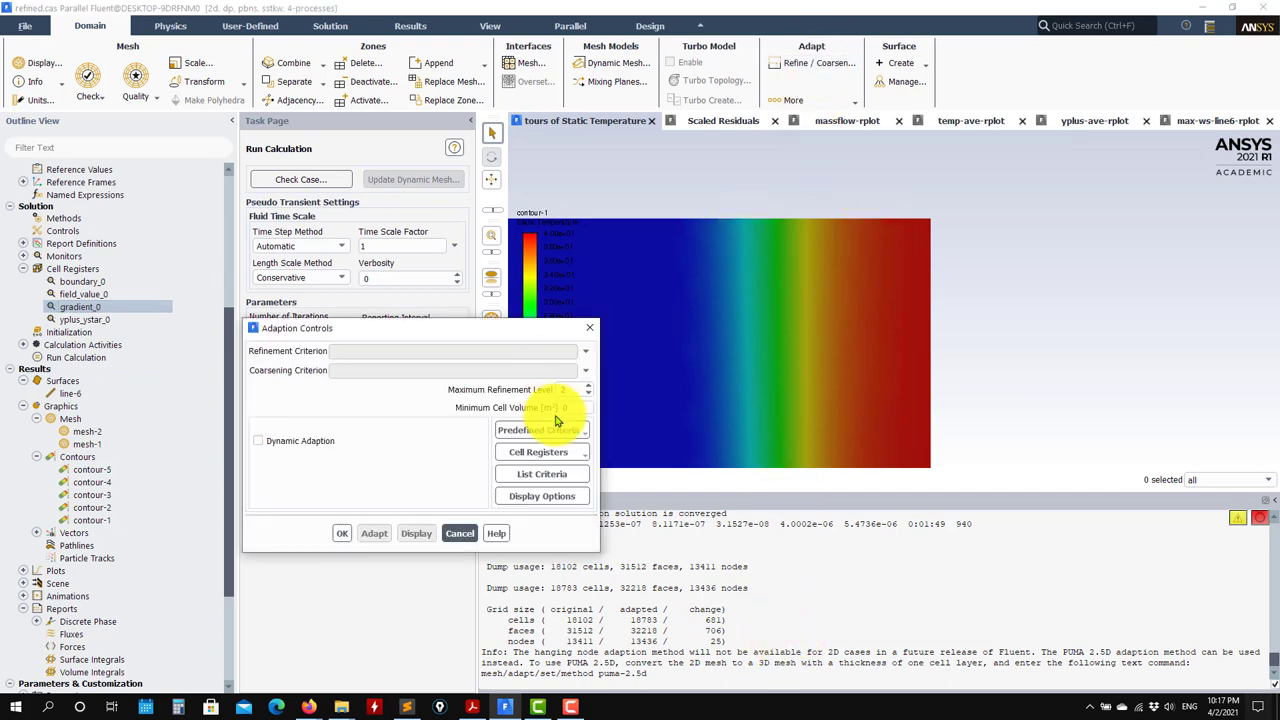
{"action": "left_click", "coordinate": [341, 533]}
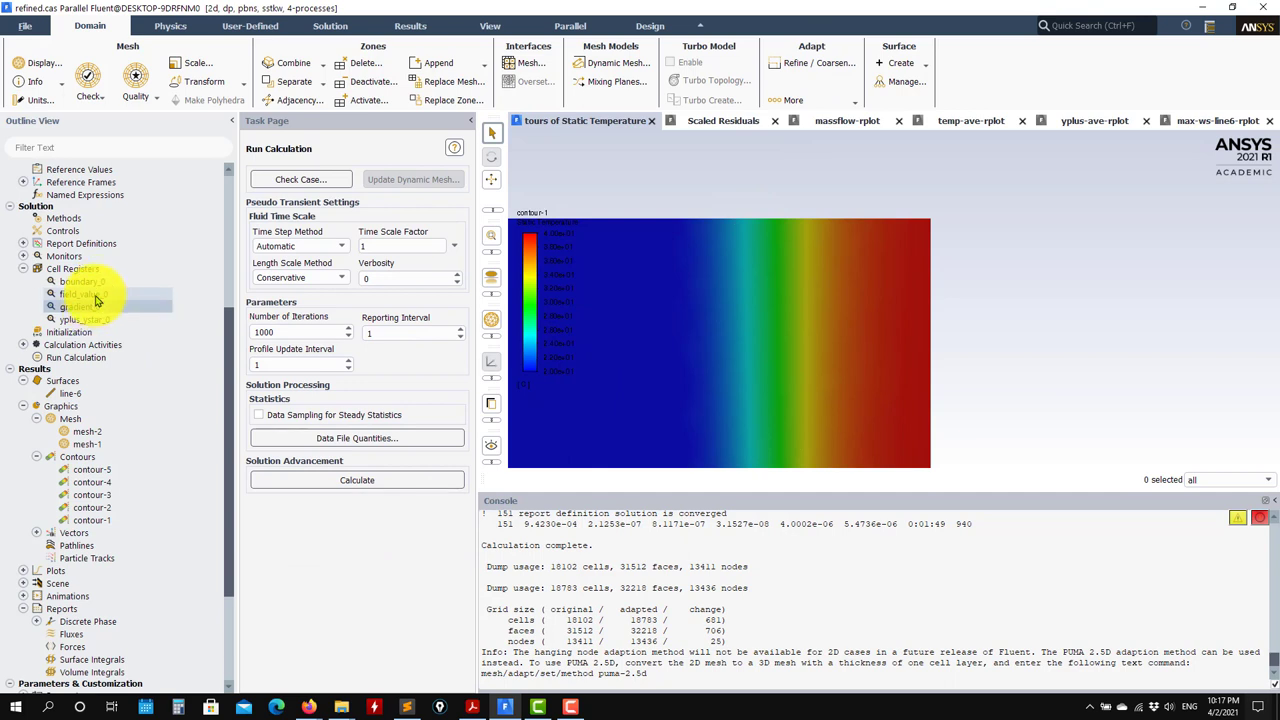
{"action": "right_click", "coordinate": [96, 300]}
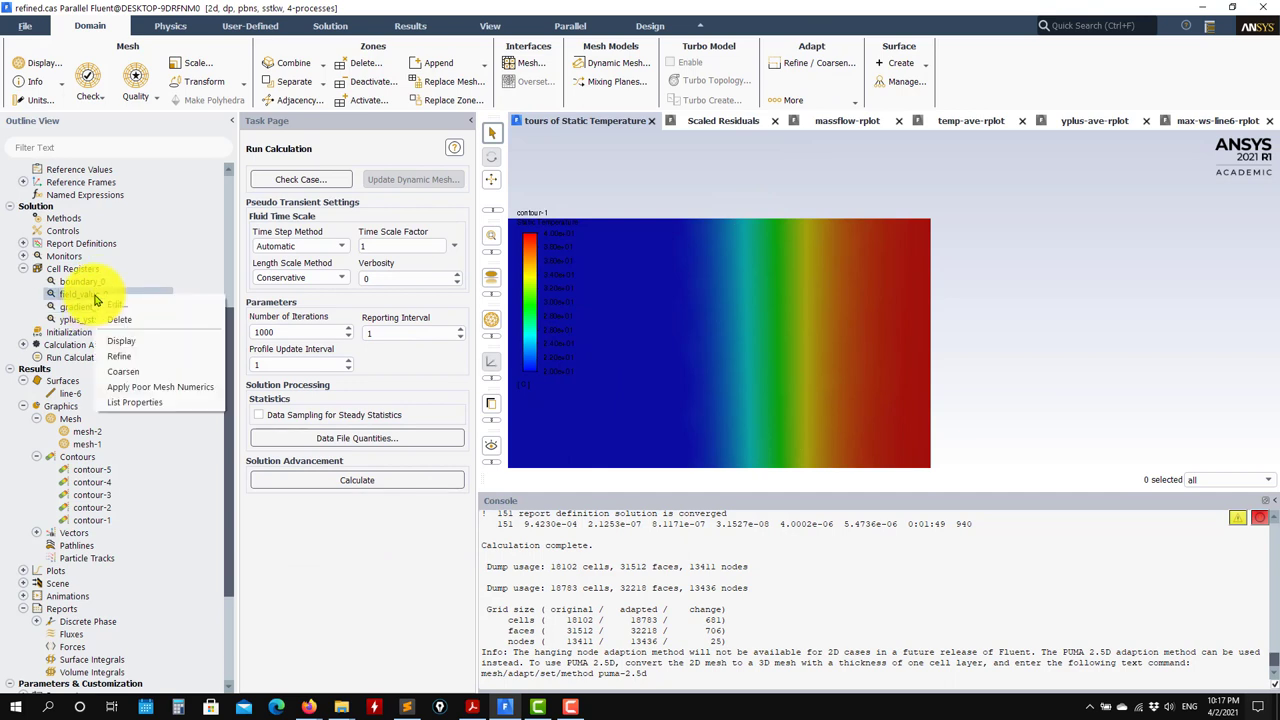
{"action": "left_click", "coordinate": [131, 358]}
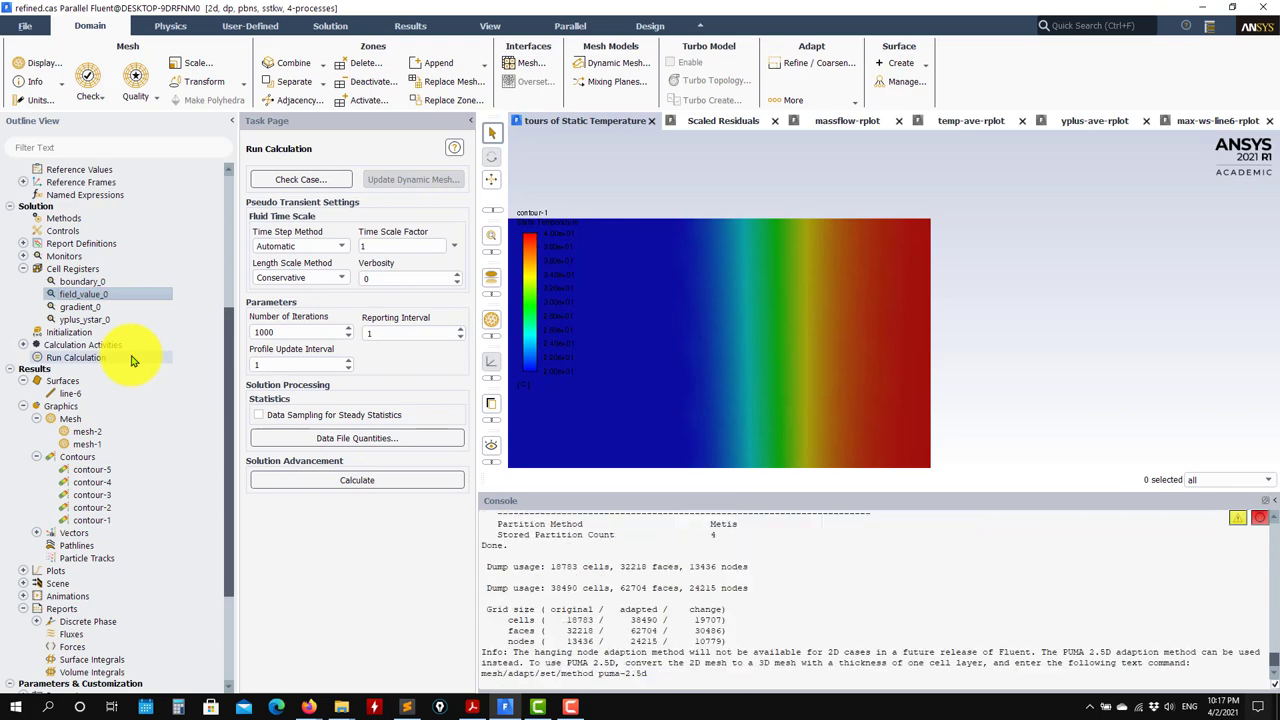
{"action": "right_click", "coordinate": [95, 294]}
{"action": "left_click", "coordinate": [116, 390]}
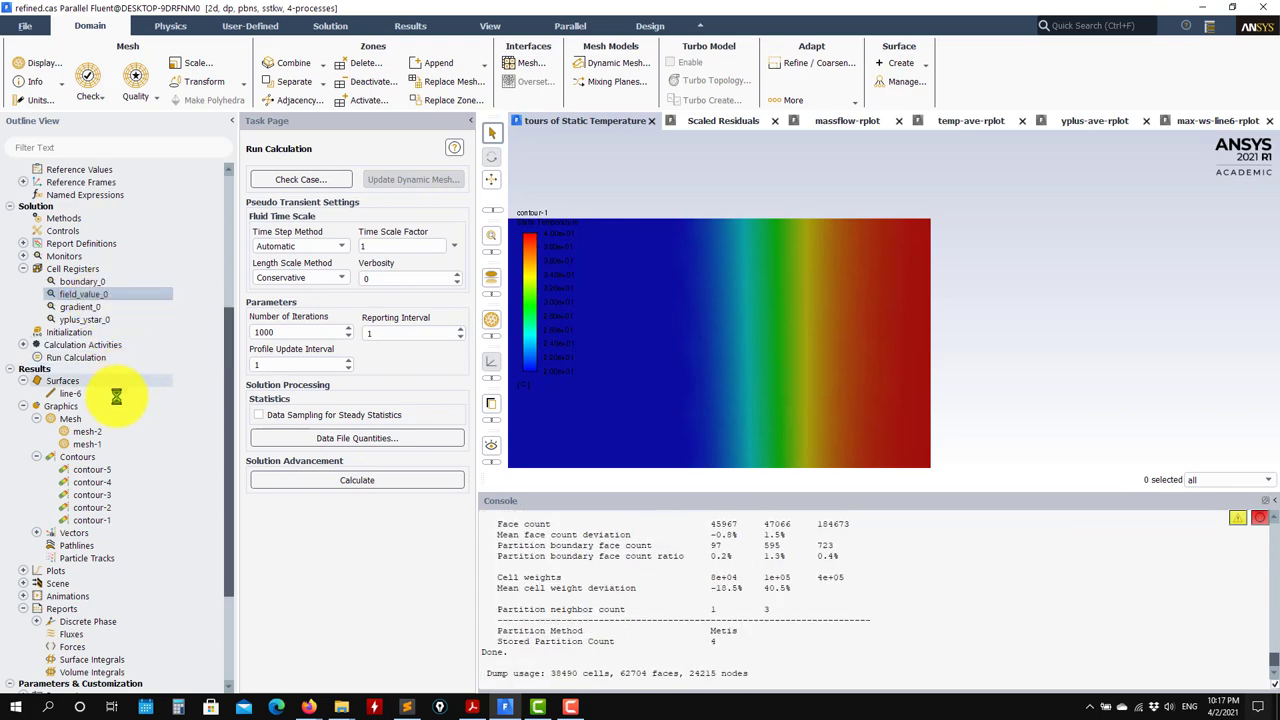
Redisplay mesh-1, examine the field_value_0 refinement in the outlet channel and around the elbow, and close the mesh display settings
{"action": "double_click", "coordinate": [105, 445]}
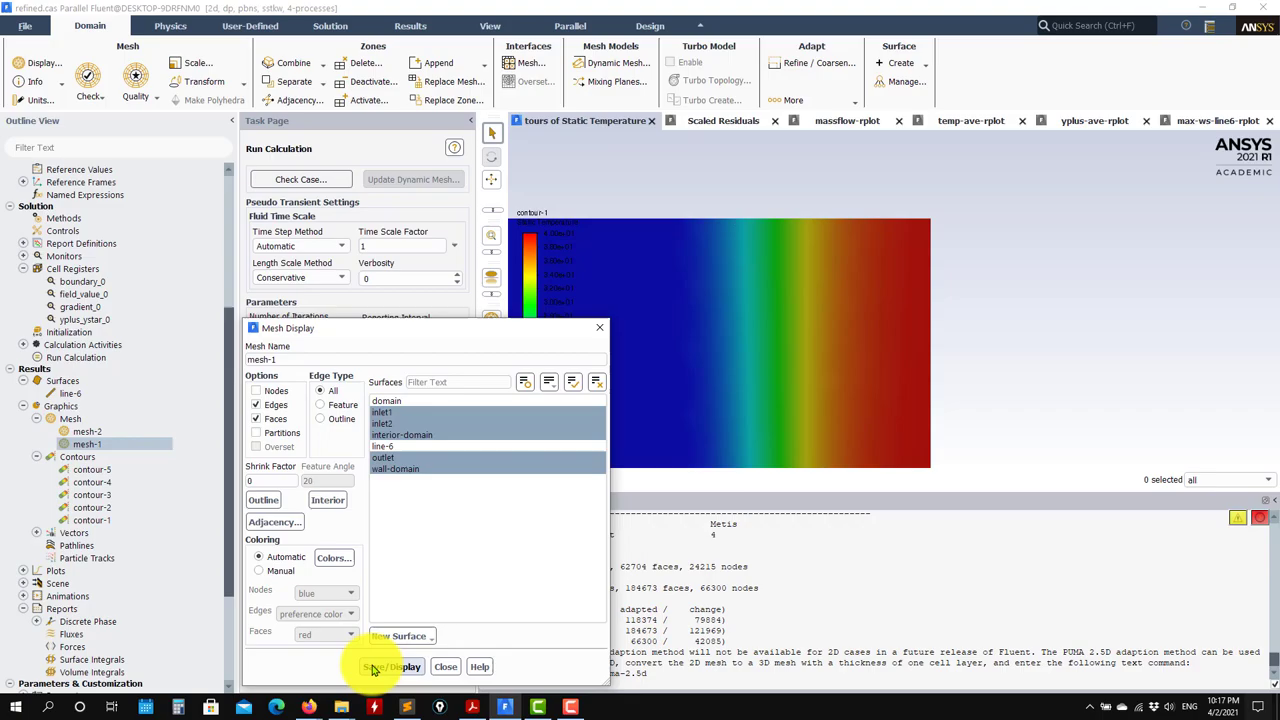
{"action": "left_click", "coordinate": [378, 667]}
{"action": "scroll", "coordinate": [787, 400], "scroll_direction": "up", "scroll_amount": 5}
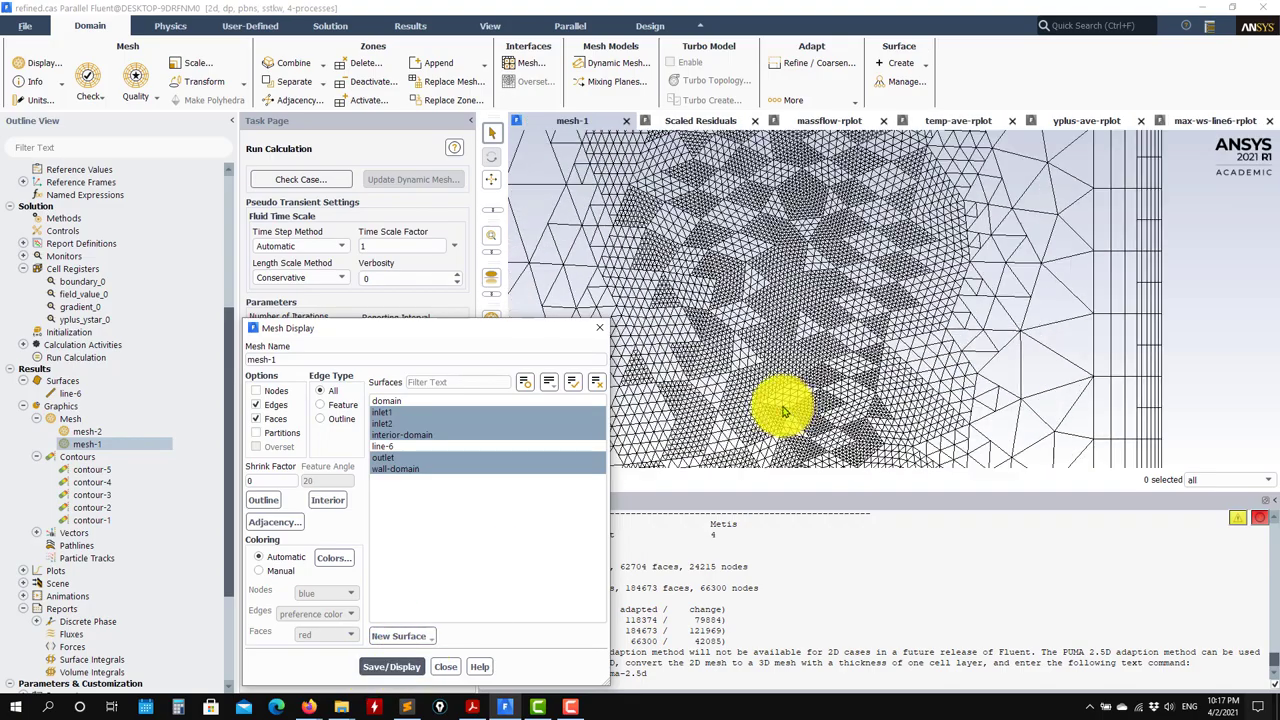
{"action": "mouse_move", "coordinate": [800, 314]}
{"action": "left_mouse_down"}
{"action": "mouse_move", "coordinate": [829, 271]}
{"action": "mouse_move", "coordinate": [818, 328]}
{"action": "left_mouse_up"}
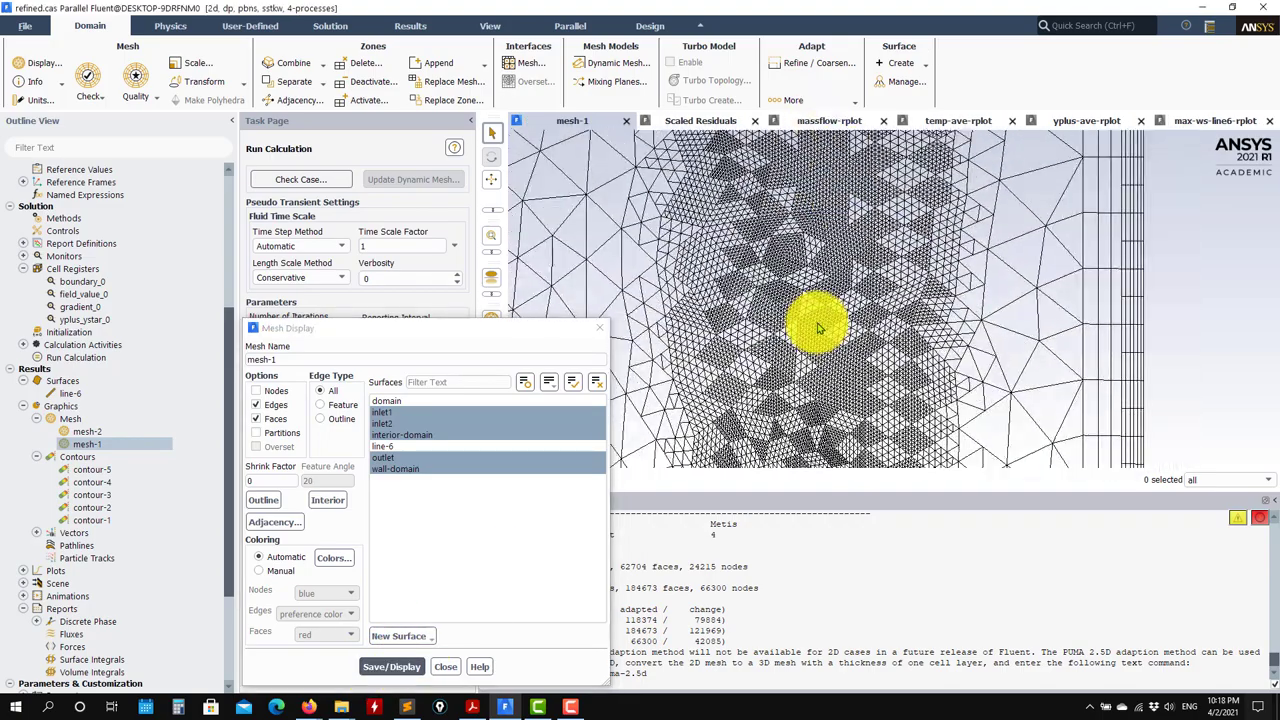
{"action": "scroll", "coordinate": [818, 330], "scroll_direction": "down", "scroll_amount": 5}
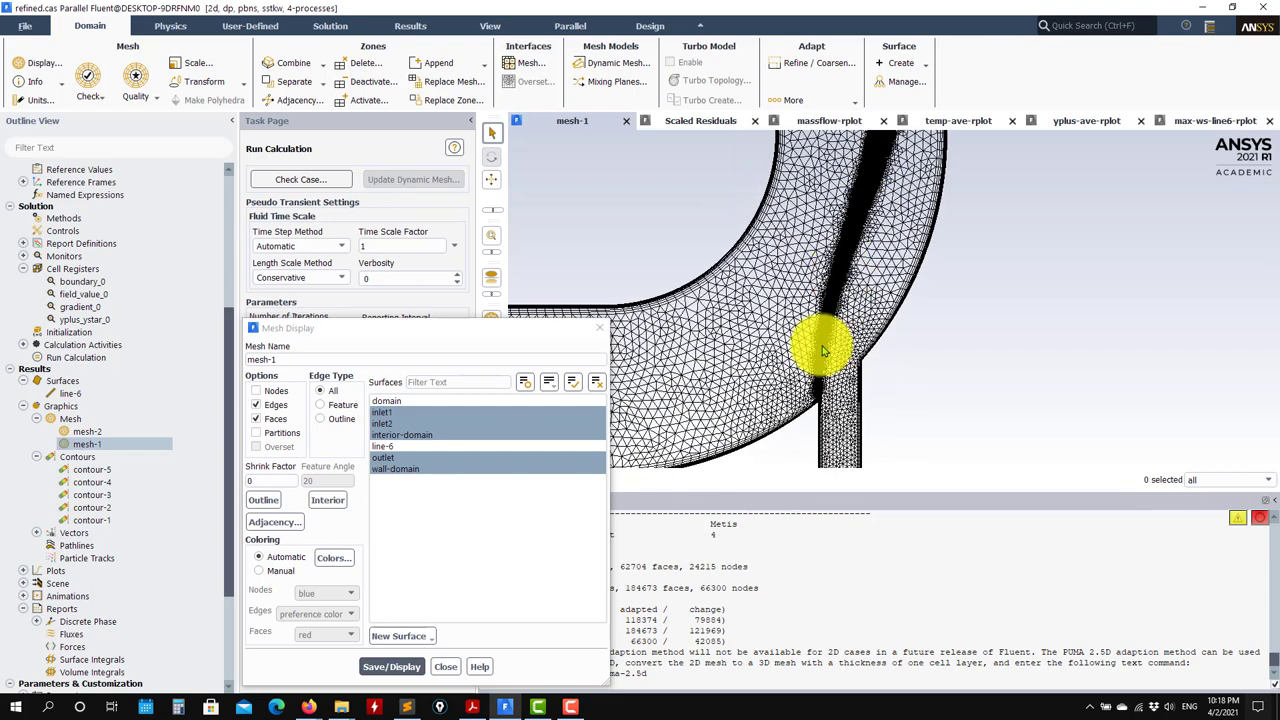
{"action": "scroll", "coordinate": [823, 330], "scroll_direction": "up", "scroll_amount": 5}
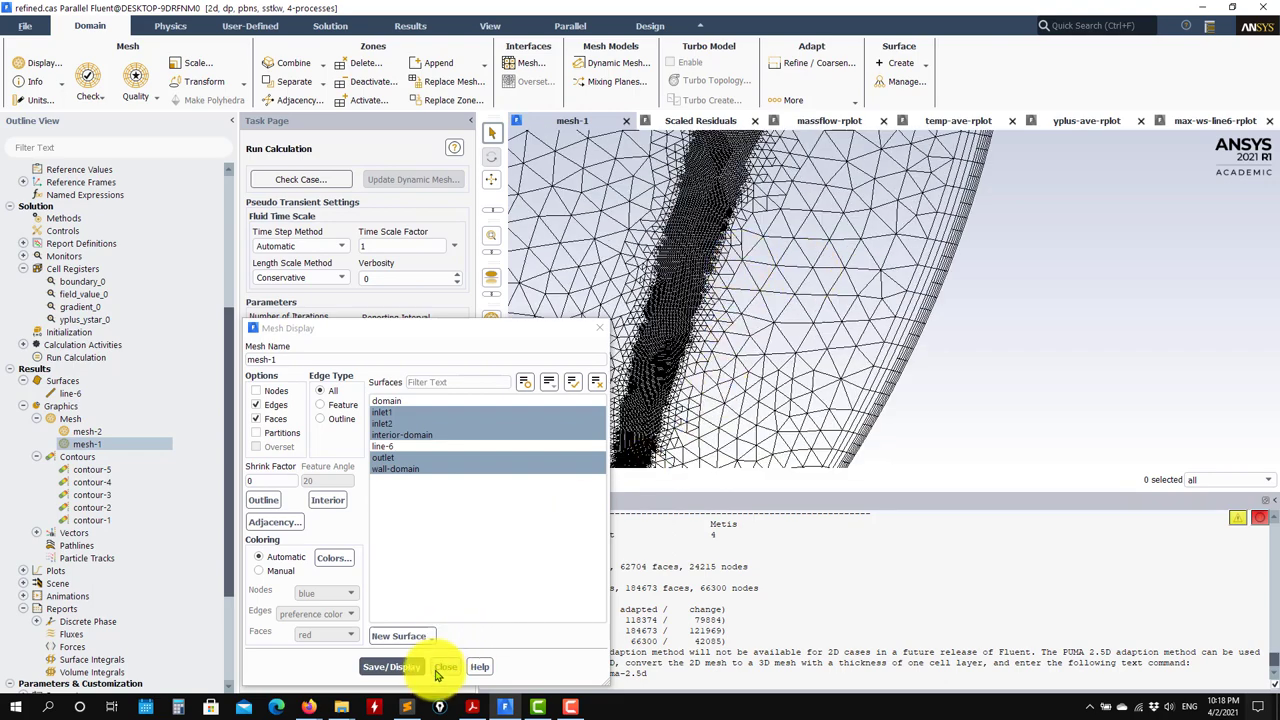
{"action": "left_click", "coordinate": [437, 675]}
Report the mesh size in the console and check the cell count of the adapted mesh
{"action": "left_click", "coordinate": [40, 81]}
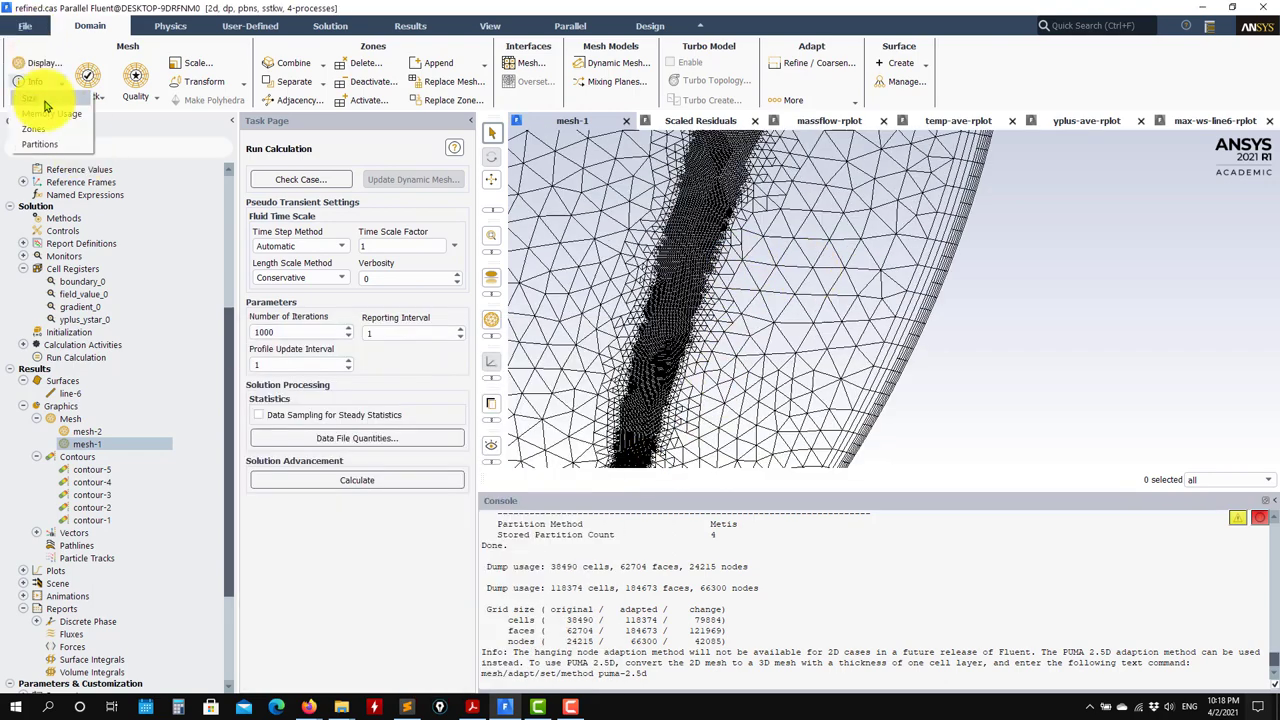
{"action": "left_click", "coordinate": [44, 99]}
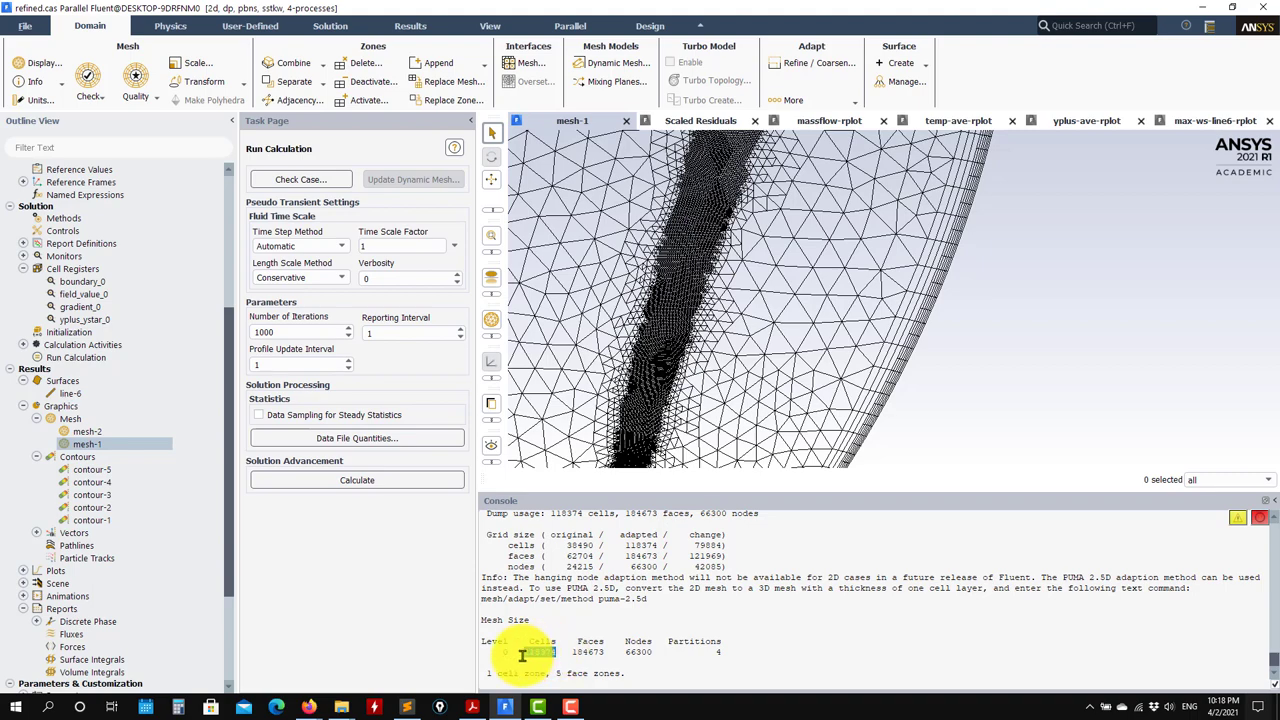
{"action": "scroll", "coordinate": [685, 350], "scroll_direction": "down", "scroll_amount": 1}
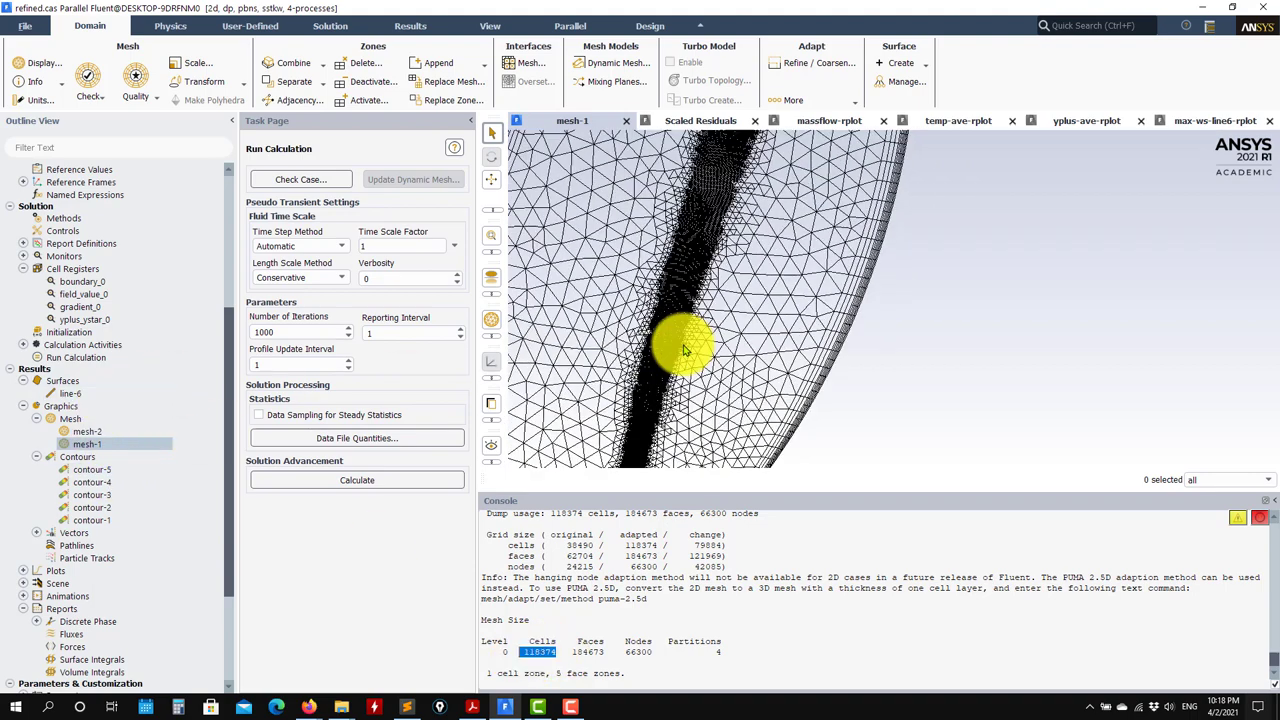
Continue the calculation on the adapted mesh, follow the scaled residuals until it finishes, and acknowledge the completion message
{"action": "scroll", "coordinate": [685, 350], "scroll_direction": "down", "scroll_amount": 5}
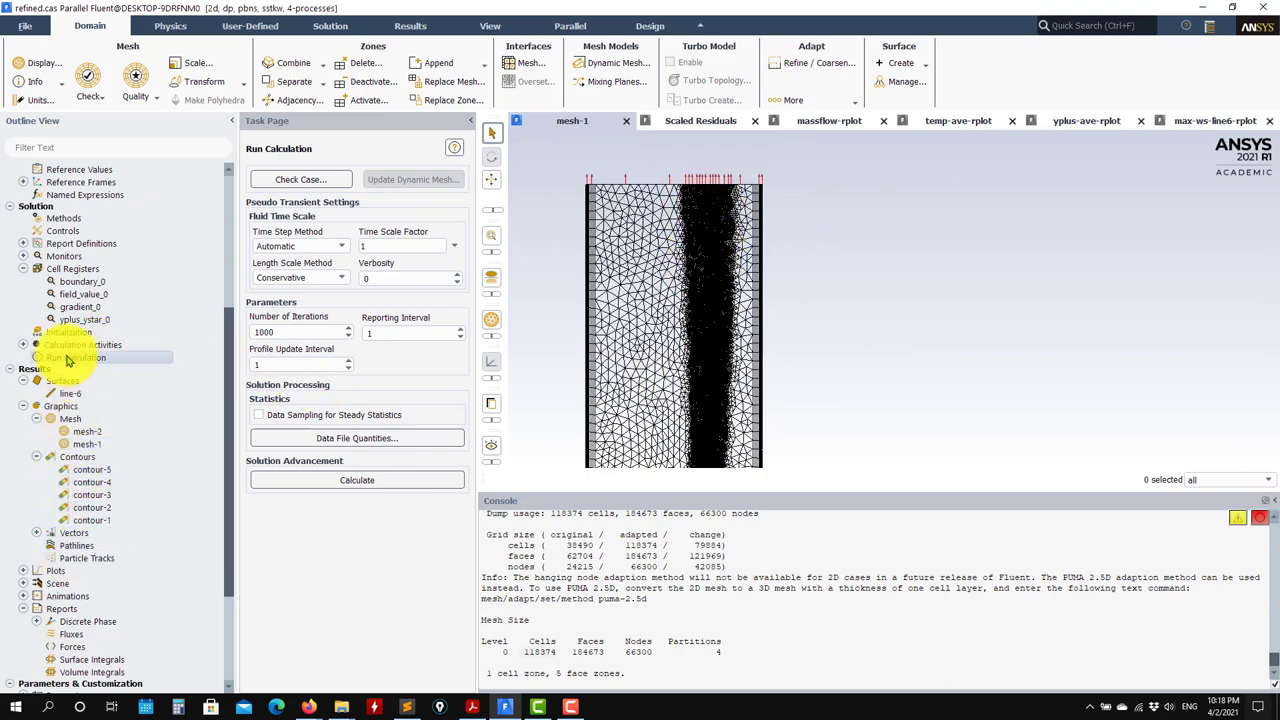
{"action": "left_click", "coordinate": [343, 480]}
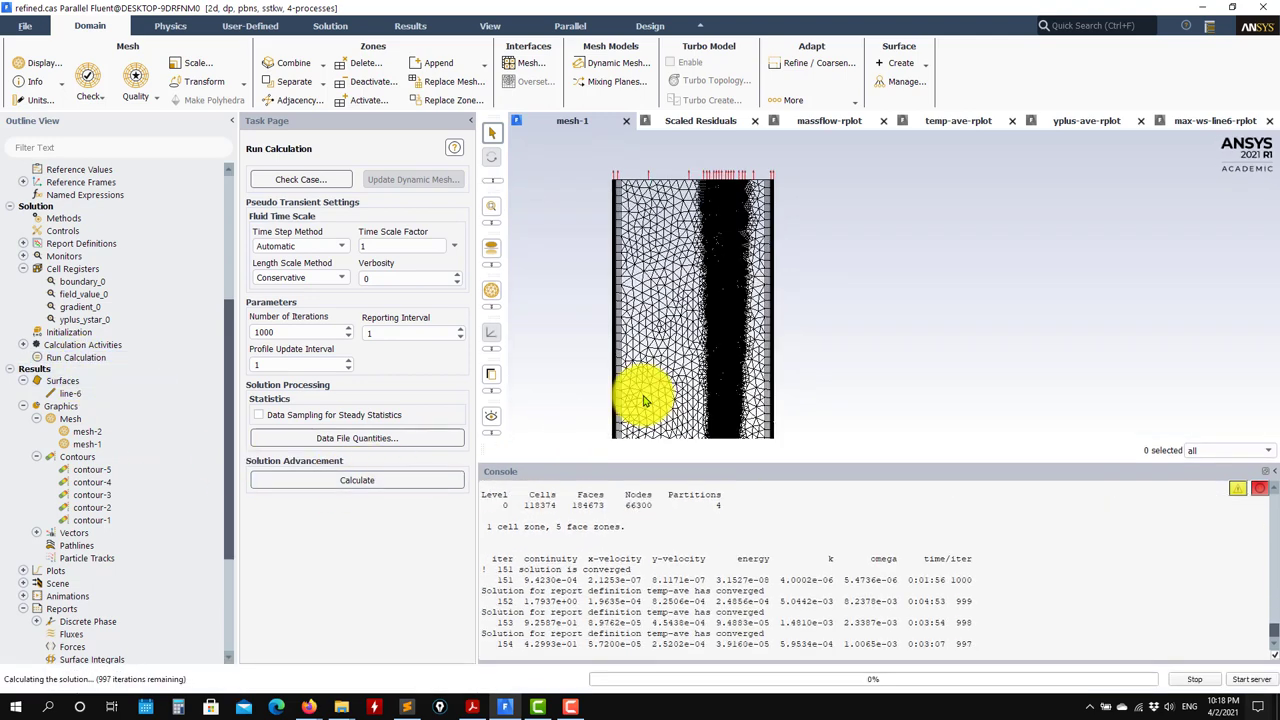
{"action": "left_click", "coordinate": [710, 122]}
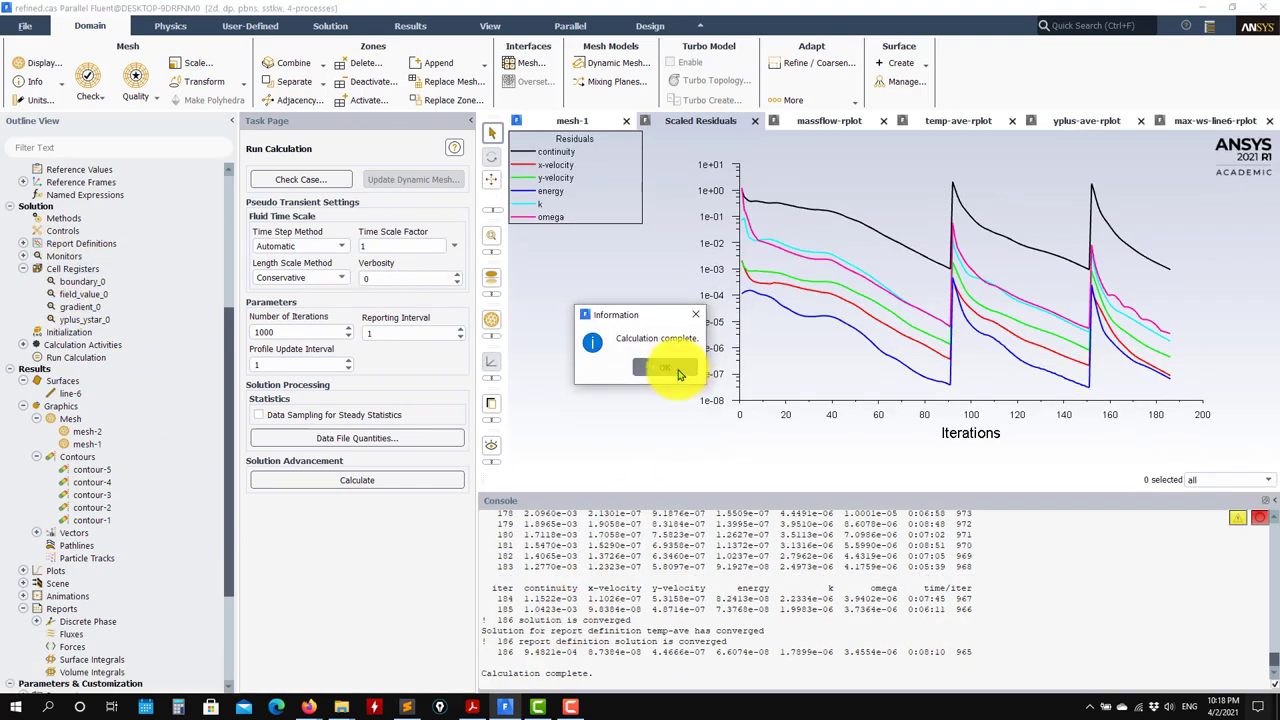
{"action": "left_click", "coordinate": [664, 368]}
Display the contour-1 static temperature contours and examine the mixing layer in the outlet channel
{"action": "double_click", "coordinate": [98, 521]}
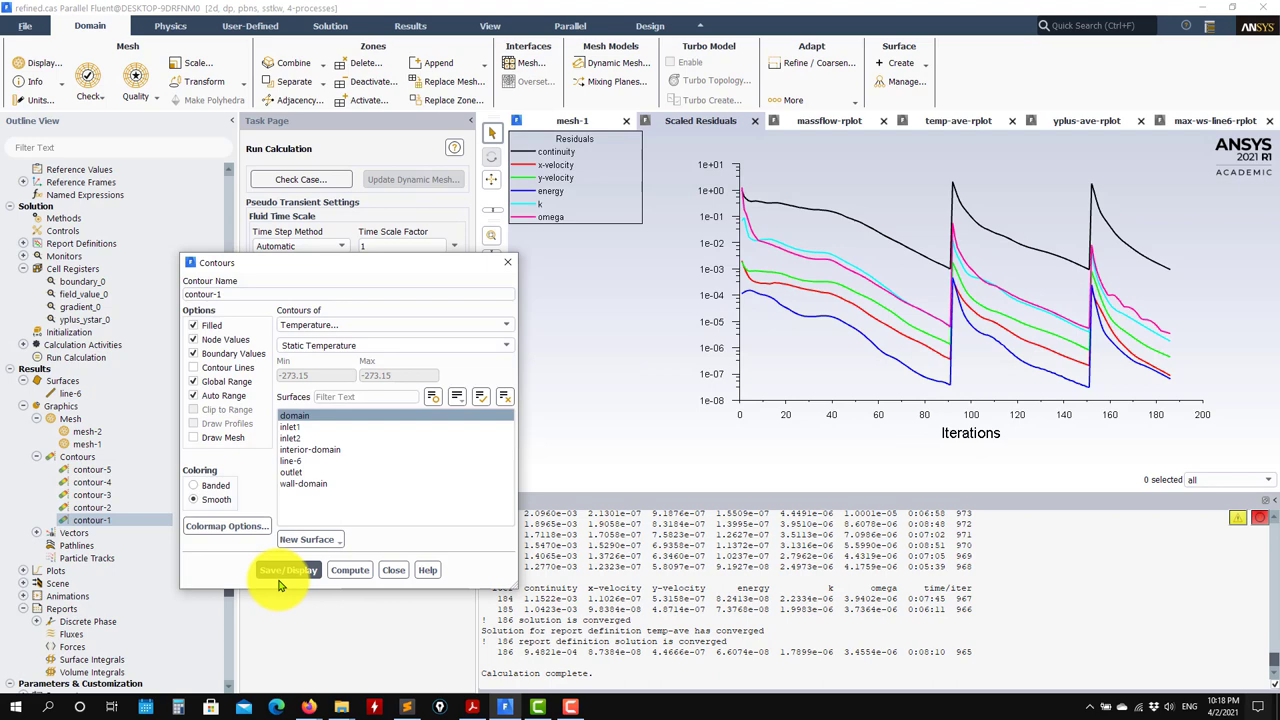
{"action": "left_click", "coordinate": [295, 569]}
{"action": "scroll", "coordinate": [700, 331], "scroll_direction": "up", "scroll_amount": 5}
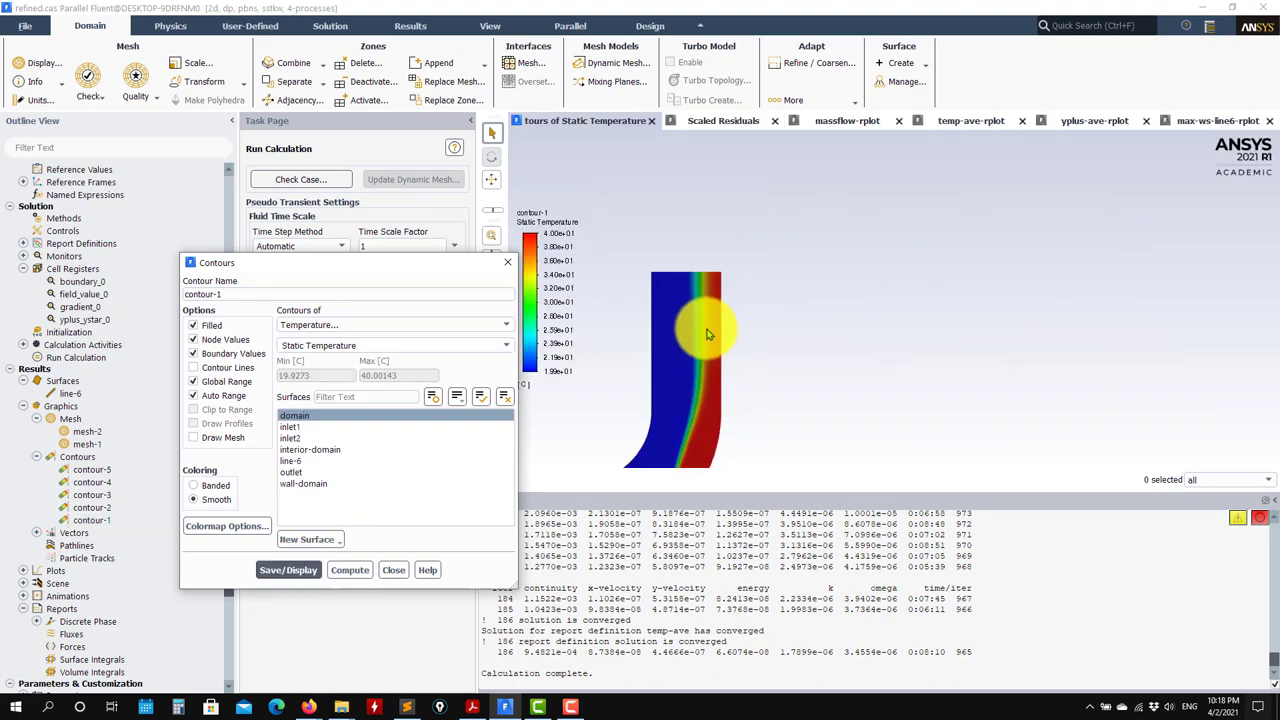
{"action": "scroll", "coordinate": [800, 357], "scroll_direction": "down", "scroll_amount": 5}
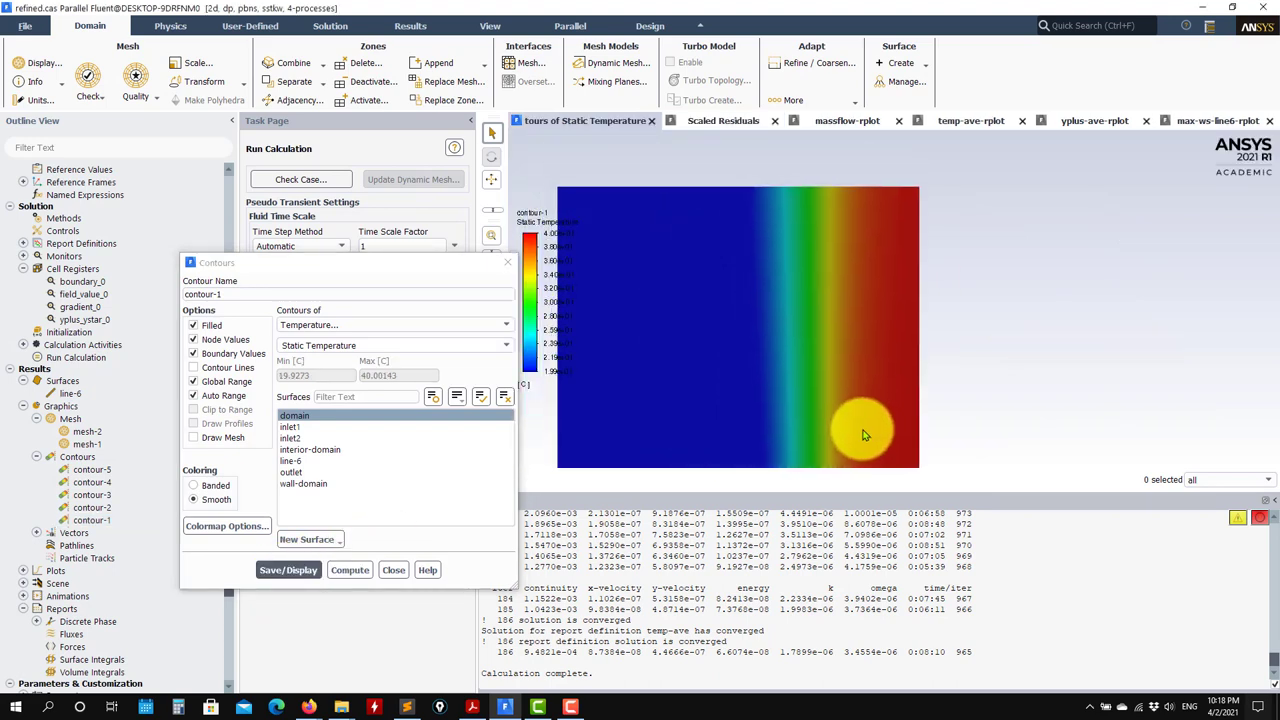
Switch to Acrobat Reader to view the reference contour plots on page 3, then return to Fluent and close the contour settings
{"action": "left_click", "coordinate": [472, 706]}
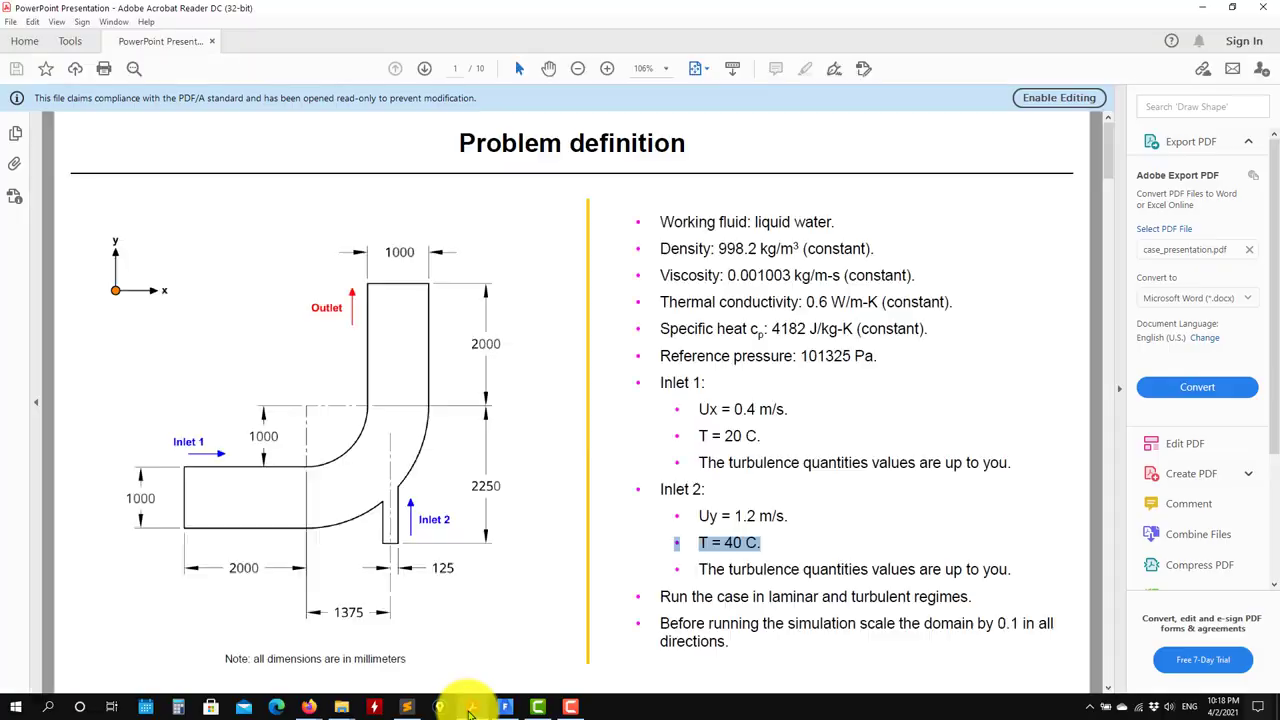
{"action": "scroll", "coordinate": [610, 370], "scroll_direction": "down", "scroll_amount": 3}
{"action": "scroll", "coordinate": [607, 381], "scroll_direction": "down", "scroll_amount": 2}
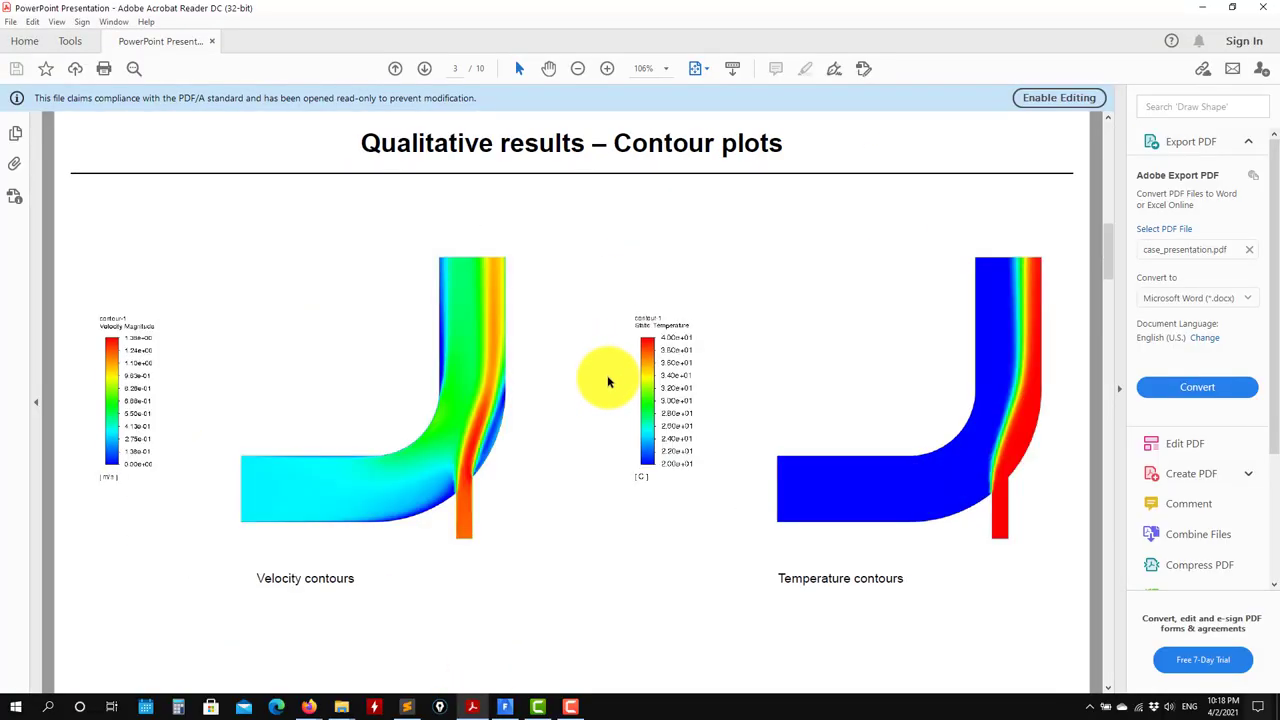
{"action": "scroll", "coordinate": [607, 377], "scroll_direction": "up", "scroll_amount": 2}
{"action": "scroll", "coordinate": [607, 377], "scroll_direction": "down", "scroll_amount": 2}
{"action": "left_click_drag", "start_coordinate": [1028, 12], "coordinate": [420, 38]}
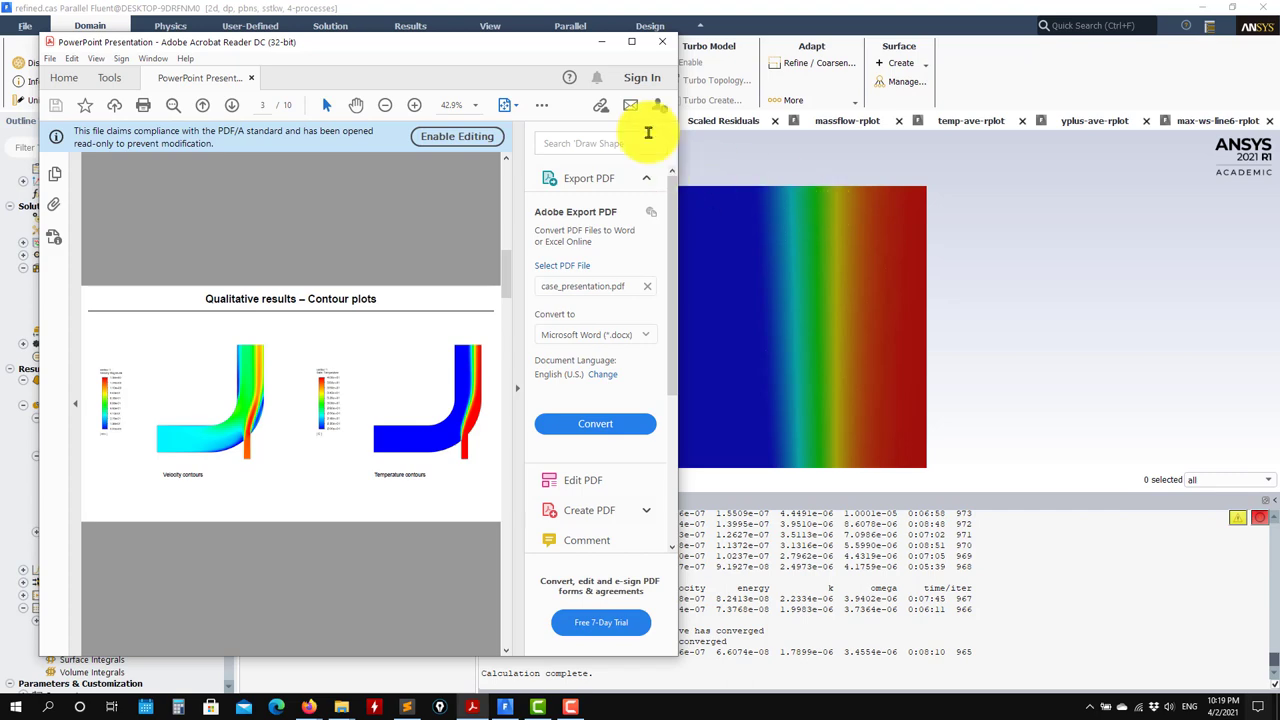
{"action": "left_click", "coordinate": [601, 42]}
{"action": "left_click", "coordinate": [392, 569]}
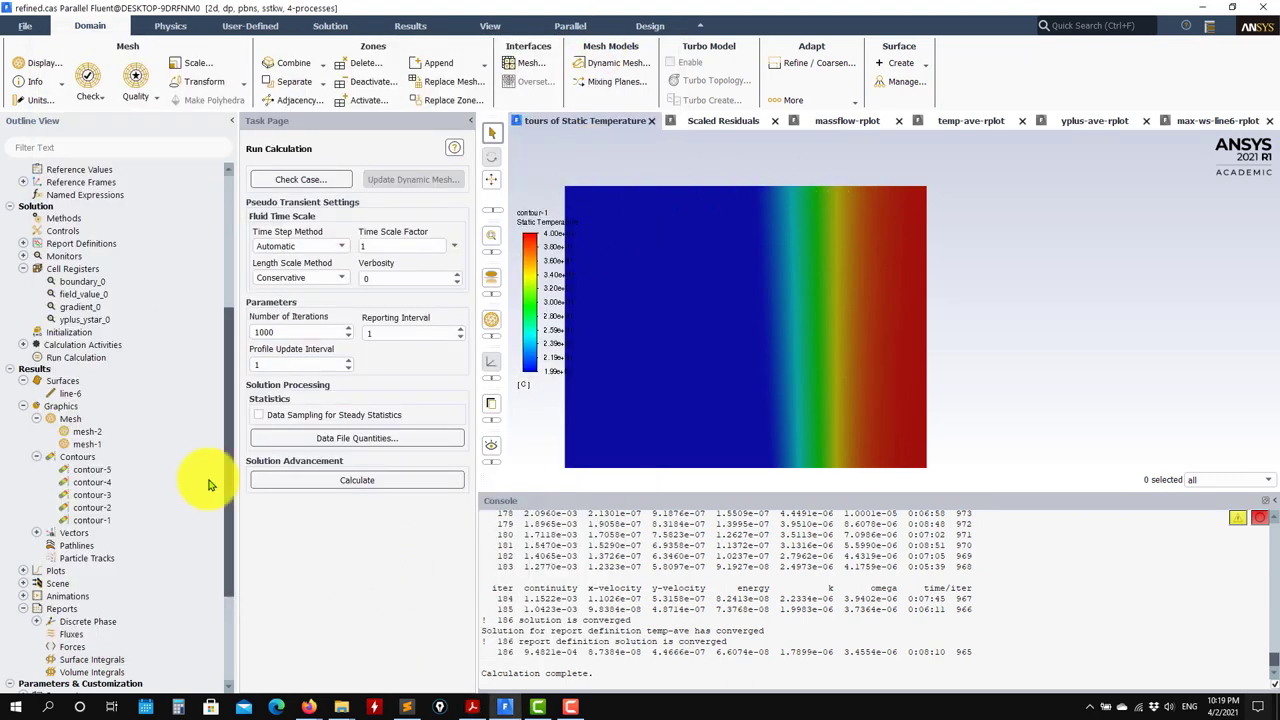
Review the density, specific heat, thermal conductivity and viscosity of the water-liquid material without changing them
{"action": "scroll", "coordinate": [60, 330], "scroll_direction": "up", "scroll_amount": 8}
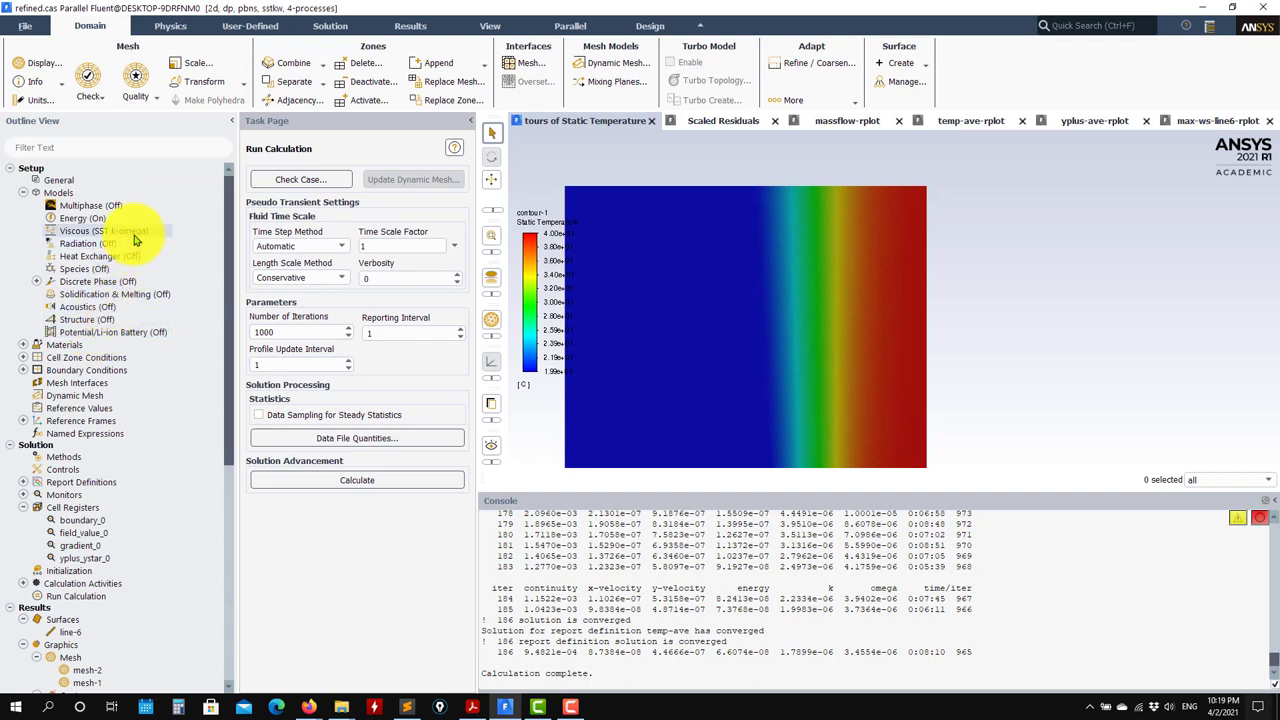
{"action": "left_click", "coordinate": [23, 344]}
{"action": "left_click", "coordinate": [36, 357]}
{"action": "double_click", "coordinate": [95, 383]}
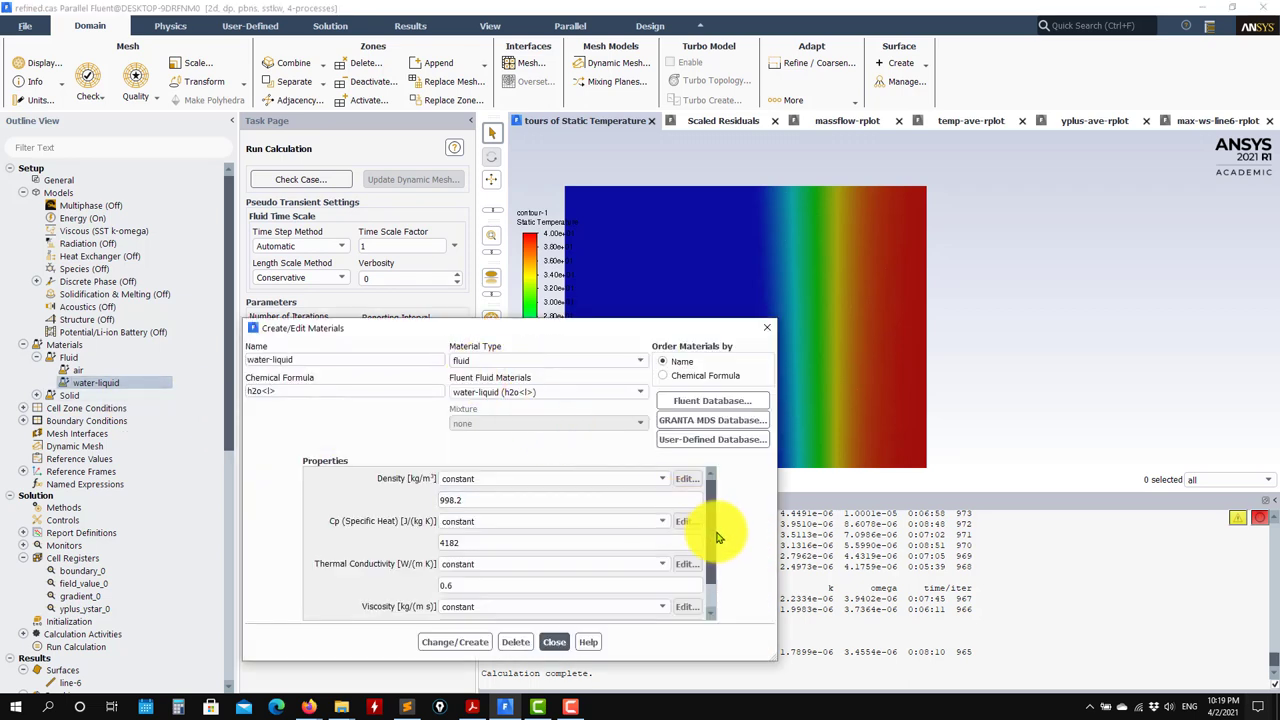
{"action": "scroll", "coordinate": [712, 548], "scroll_direction": "down", "scroll_amount": 1}
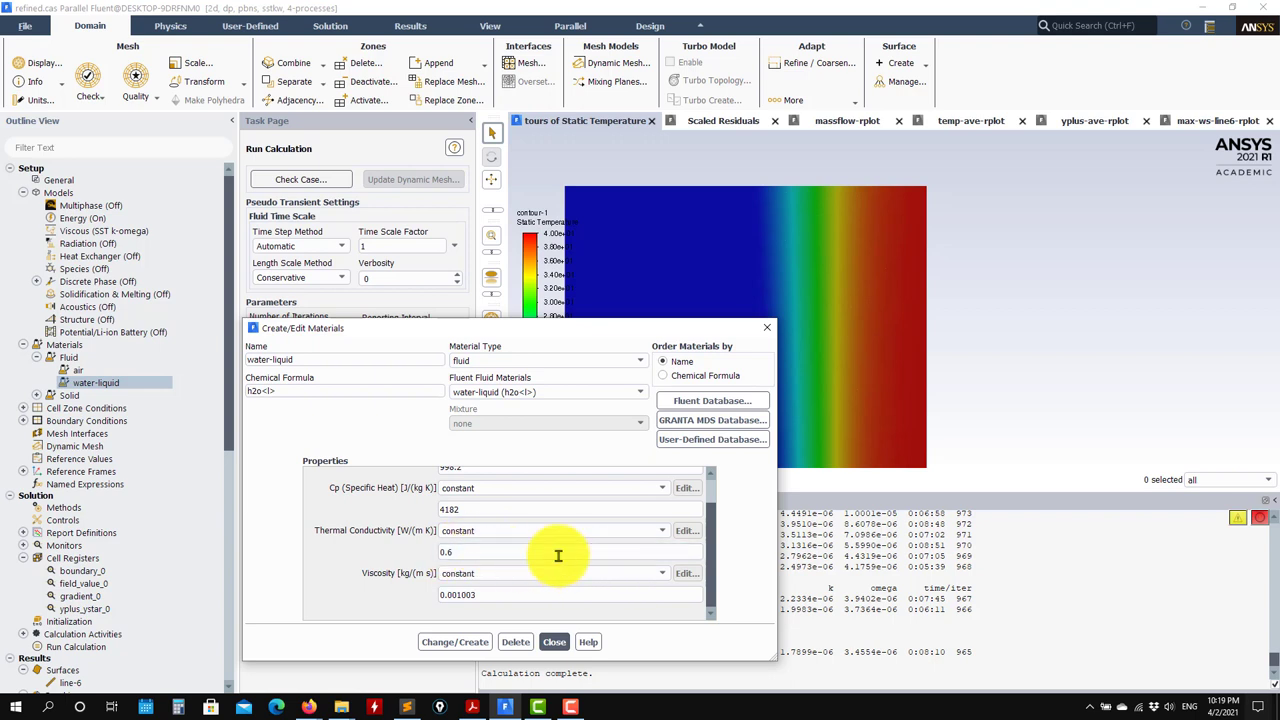
{"action": "scroll", "coordinate": [712, 566], "scroll_direction": "up", "scroll_amount": 1}
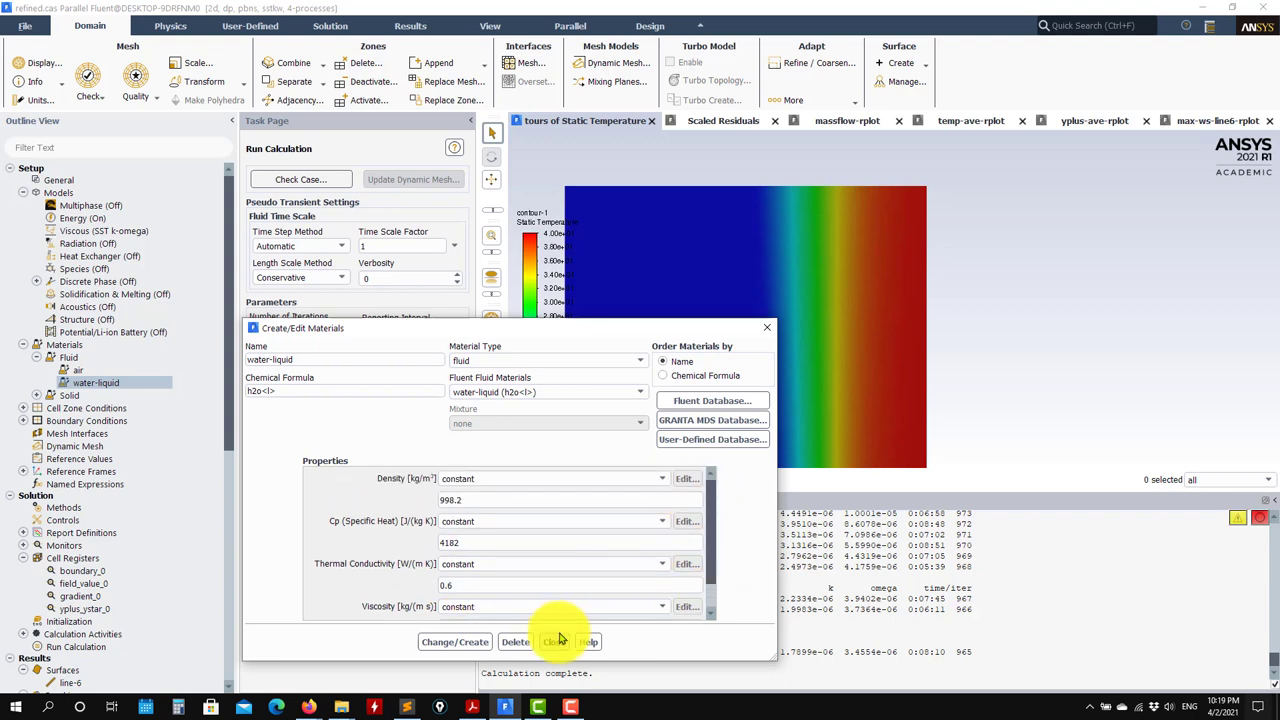
{"action": "left_click", "coordinate": [556, 643]}
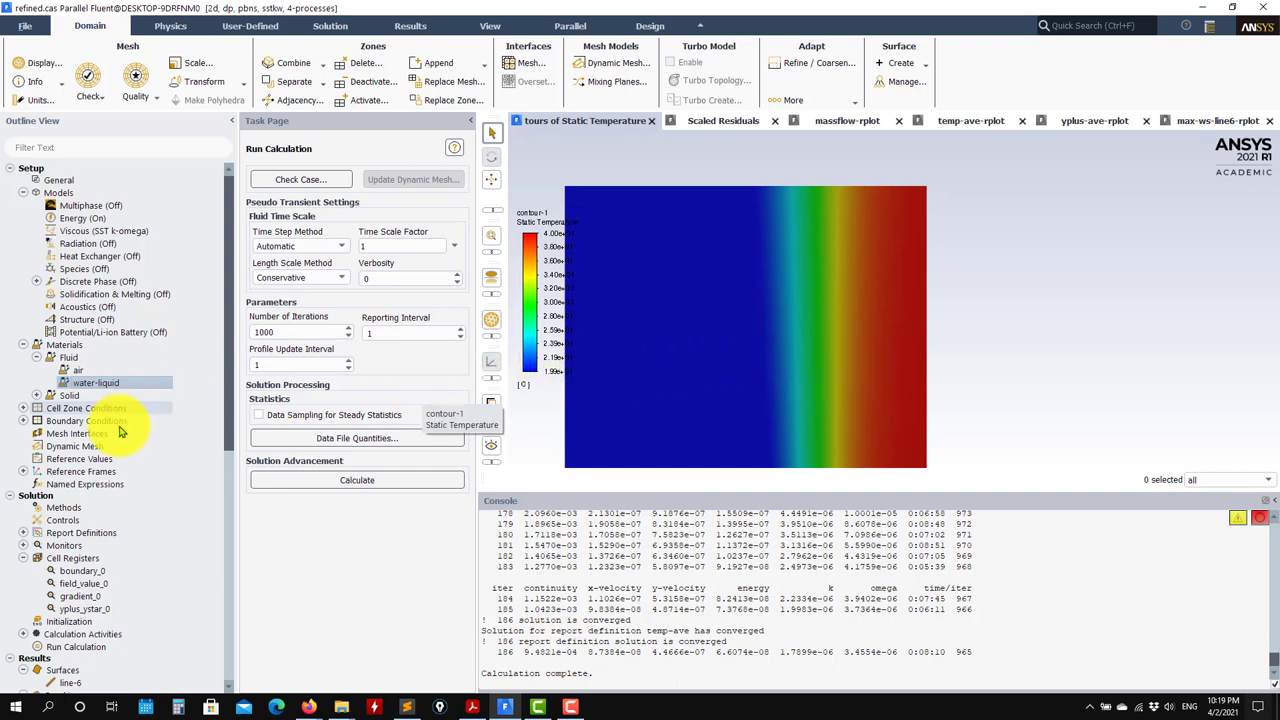
Coarsen the cells marked by the field_value_0 register three times in succession
{"action": "left_click", "coordinate": [145, 387]}
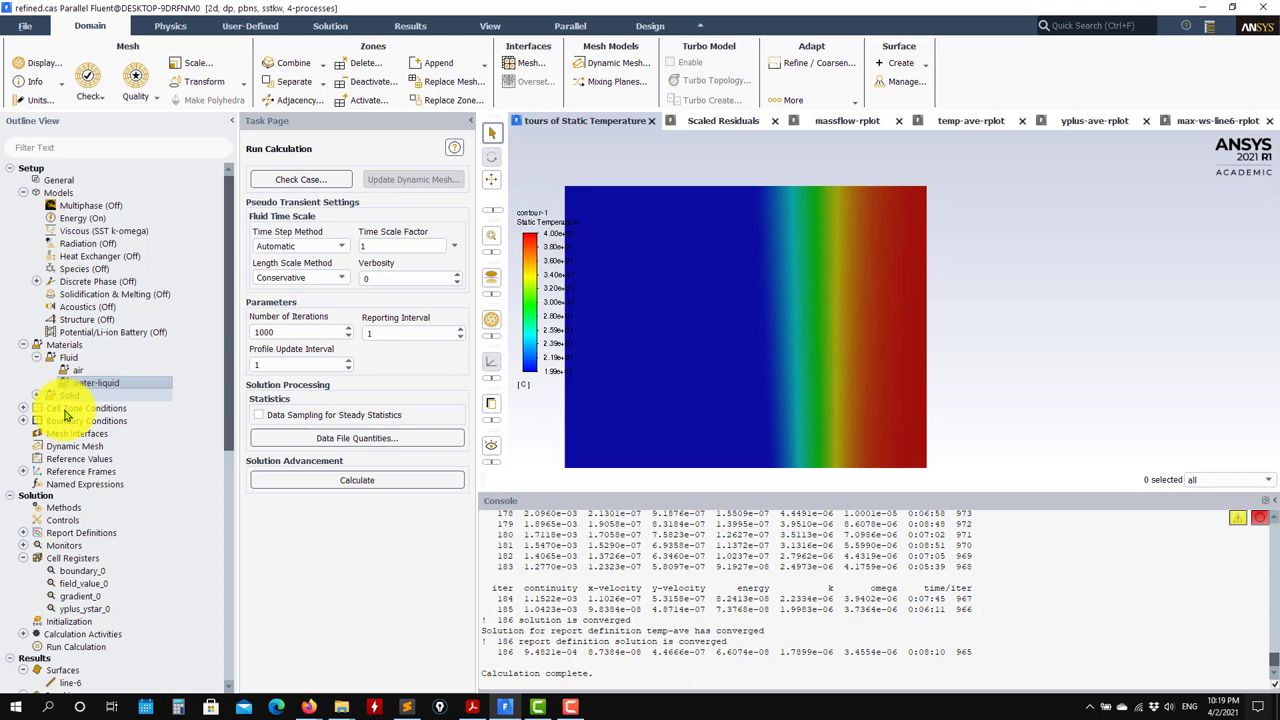
{"action": "right_click", "coordinate": [91, 594]}
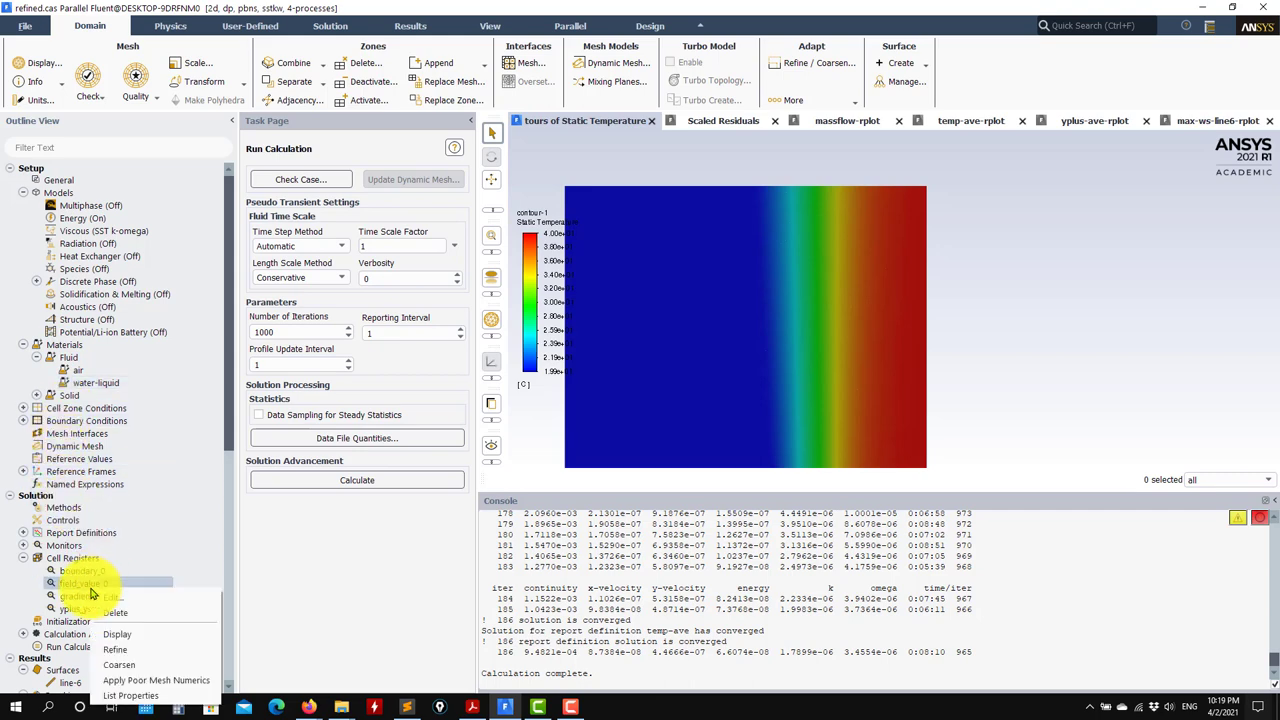
{"action": "left_click", "coordinate": [157, 662]}
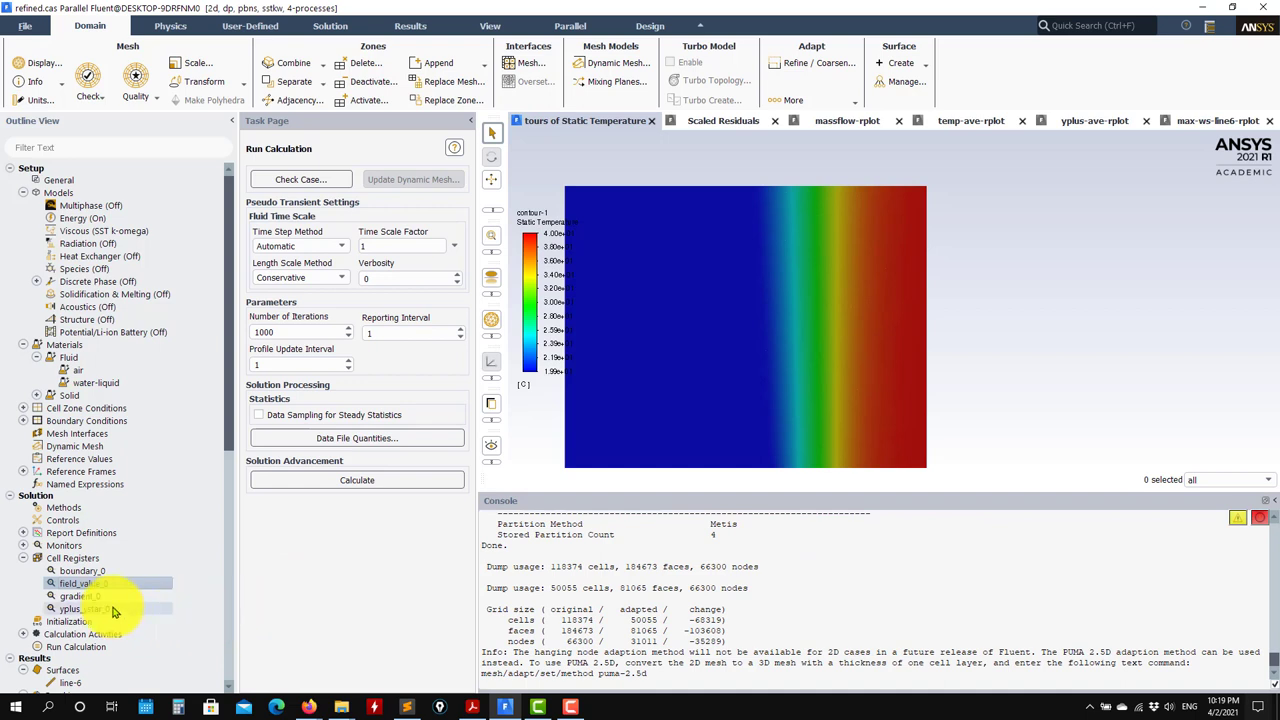
{"action": "right_click", "coordinate": [101, 588]}
{"action": "left_click", "coordinate": [162, 664]}
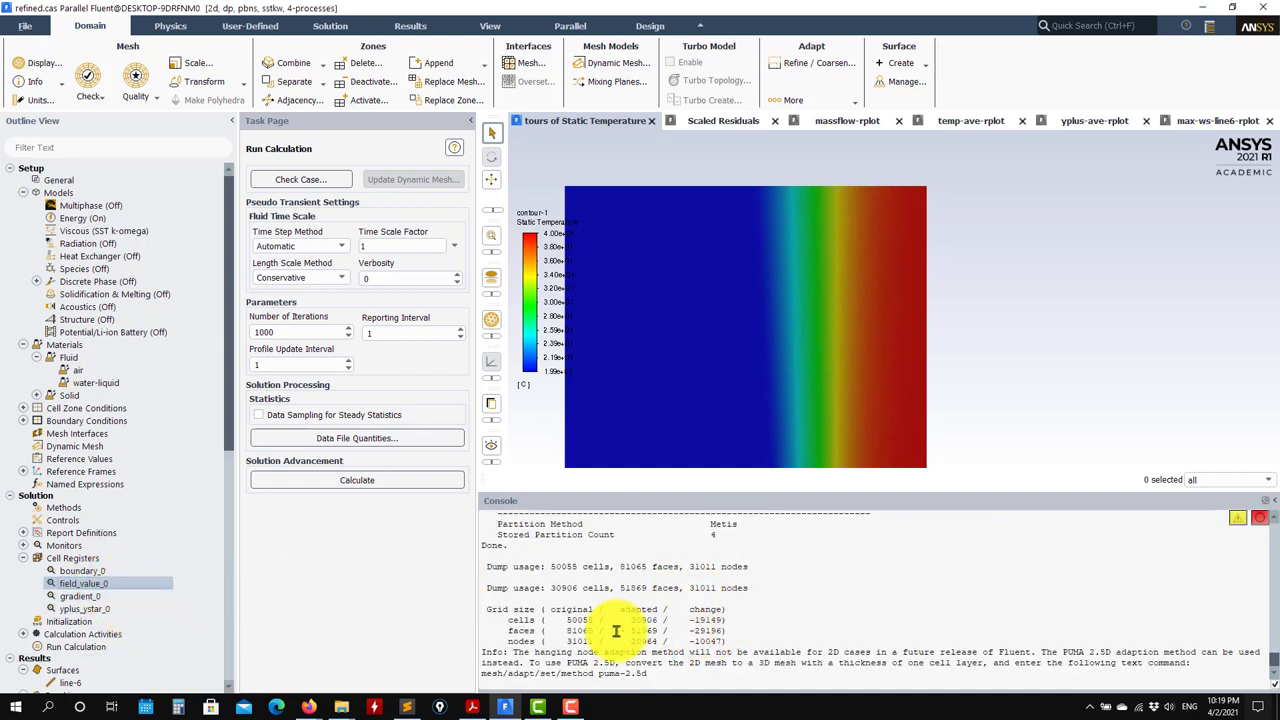
{"action": "right_click", "coordinate": [118, 587]}
{"action": "left_click", "coordinate": [165, 660]}
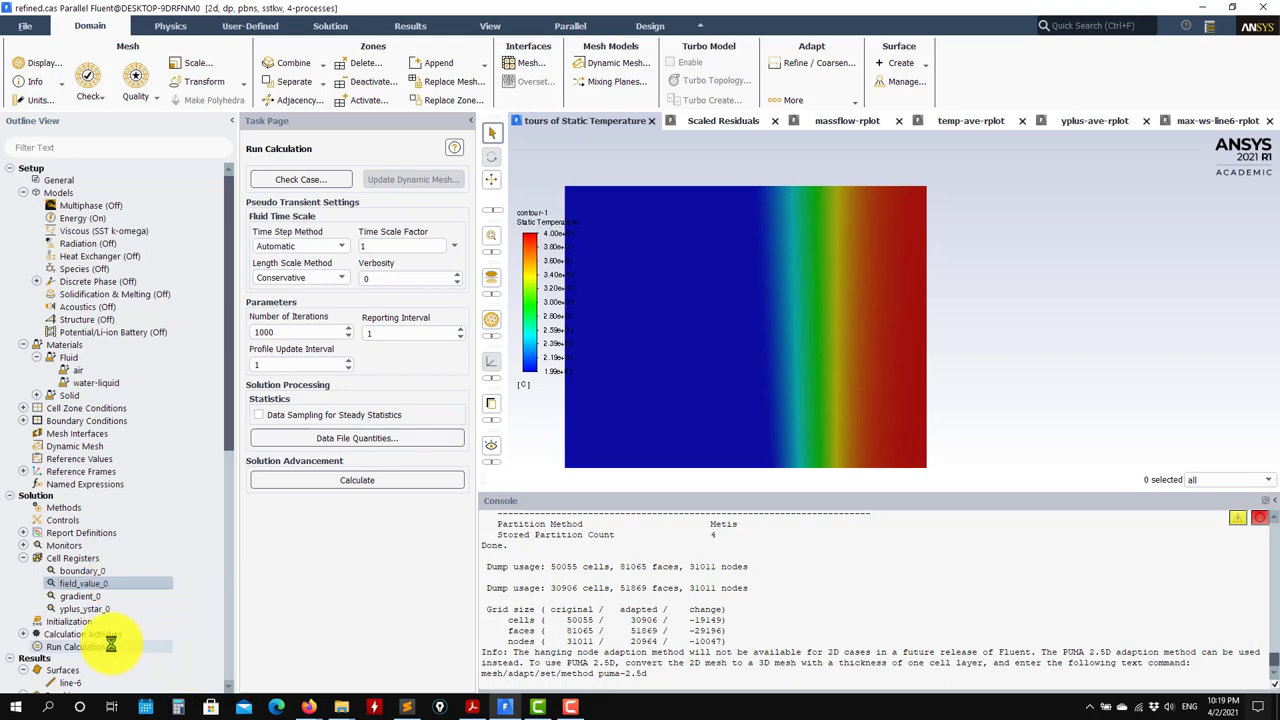
Redisplay mesh-1, examine the coarsened cells in the outlet channel and elbow, and close the mesh display settings
{"action": "scroll", "coordinate": [86, 480], "scroll_direction": "down", "scroll_amount": 4}
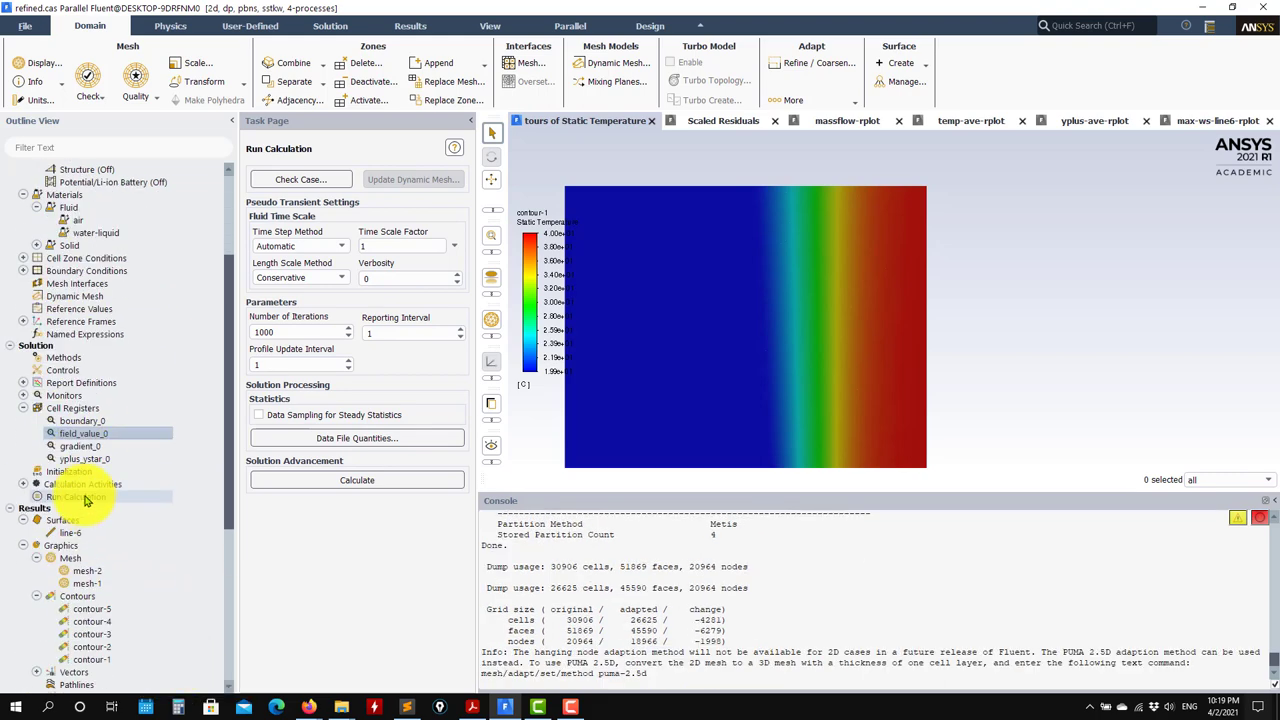
{"action": "double_click", "coordinate": [99, 586]}
{"action": "left_click", "coordinate": [390, 666]}
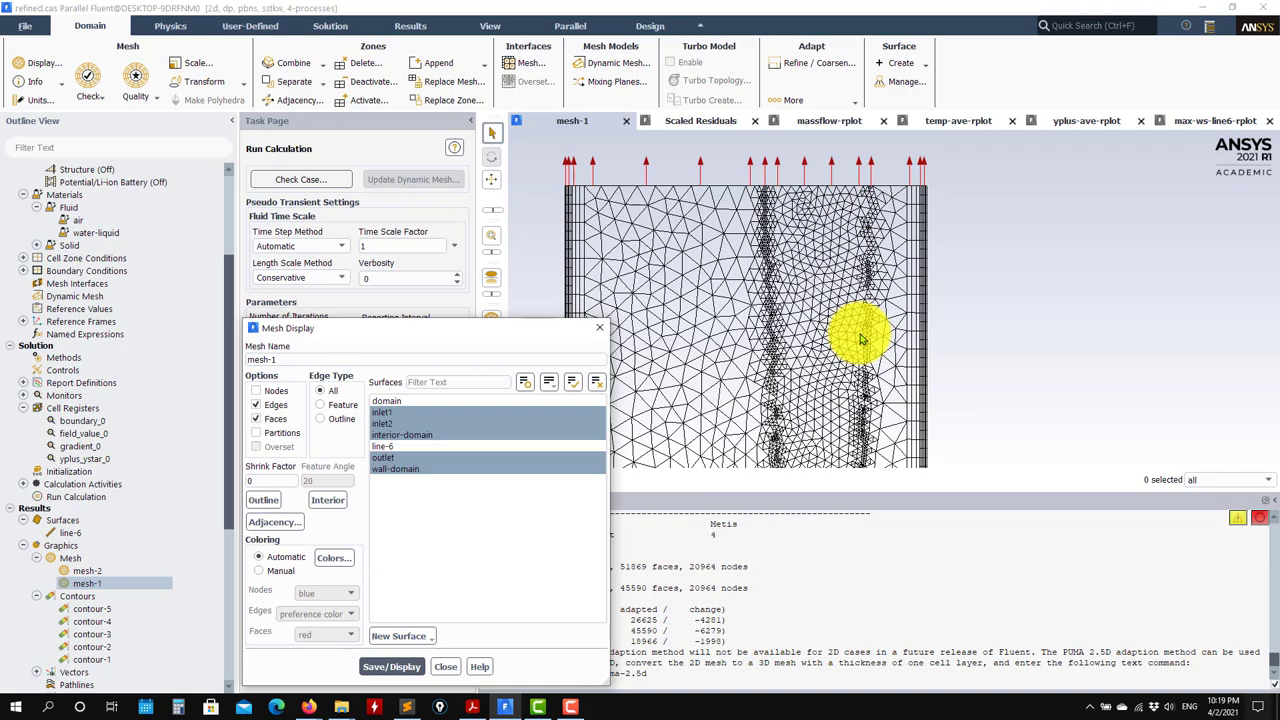
{"action": "scroll", "coordinate": [860, 338], "scroll_direction": "up", "scroll_amount": 5}
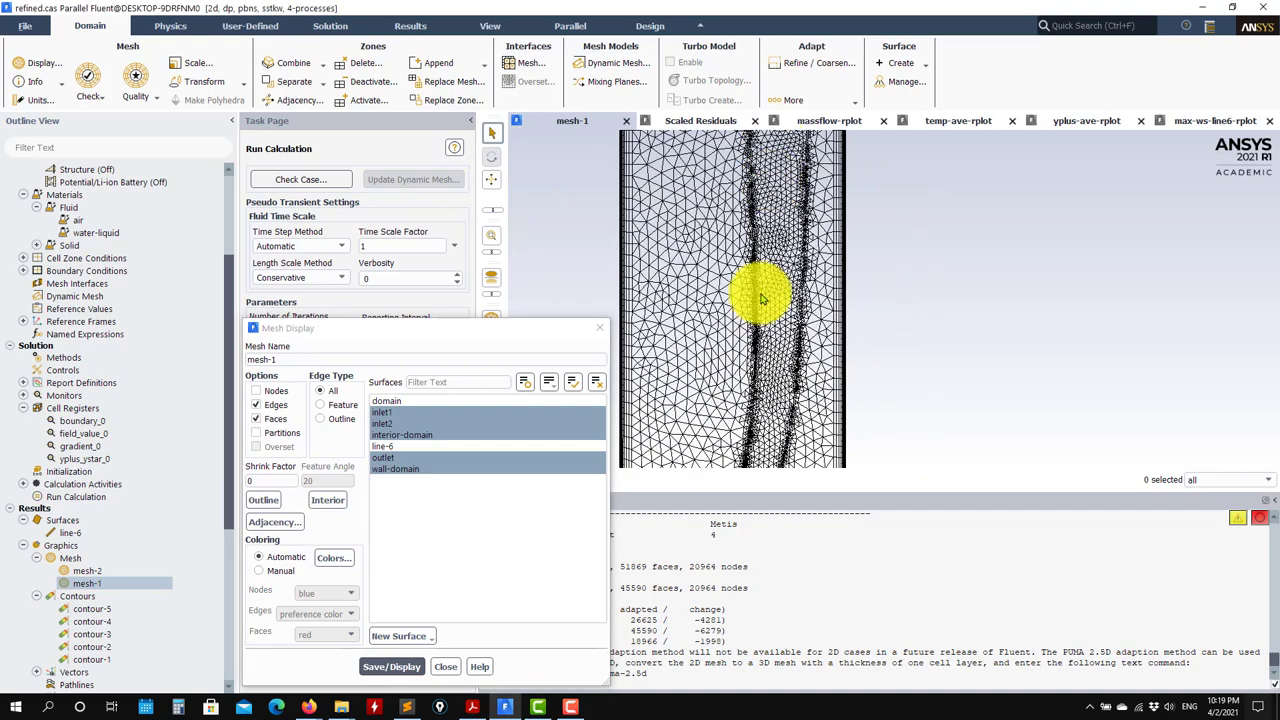
{"action": "scroll", "coordinate": [815, 300], "scroll_direction": "down", "scroll_amount": 3}
{"action": "left_click_drag", "start_coordinate": [823, 366], "coordinate": [808, 320]}
{"action": "left_click", "coordinate": [450, 670]}
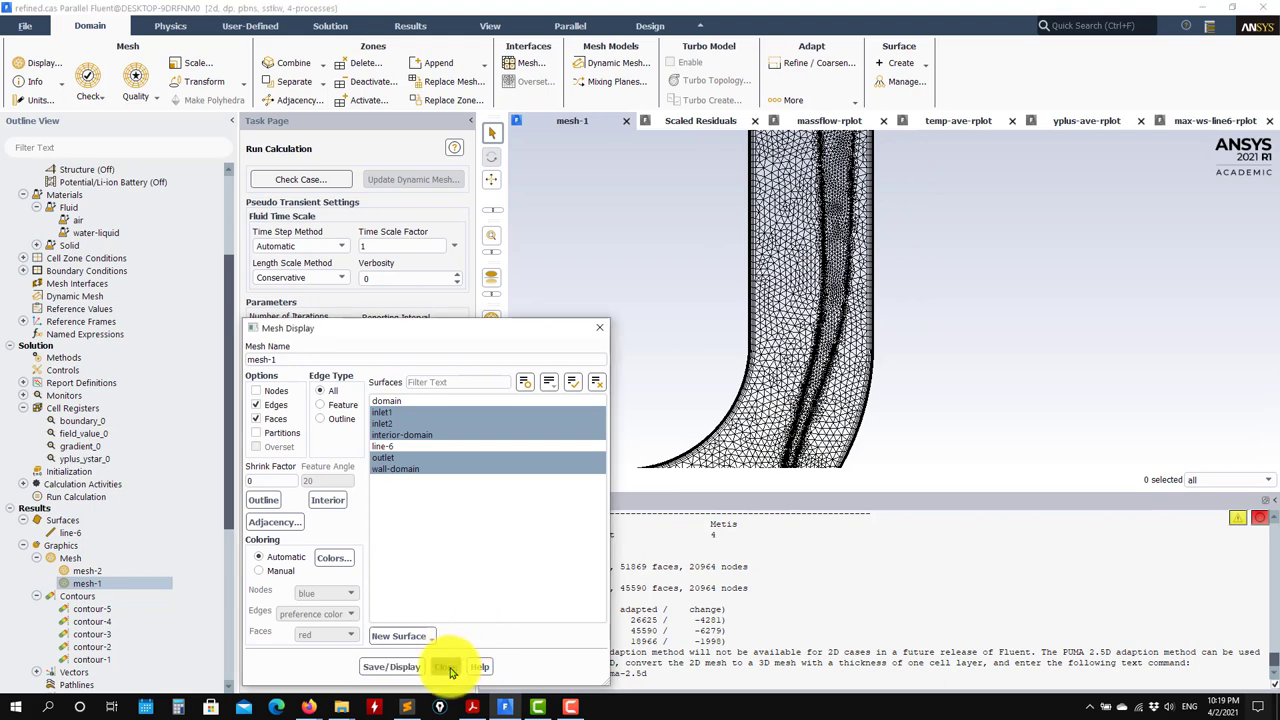
Examine the coarsened mesh across the whole elbow, the hanging-node transitions along the refined bands, and the outlet region
{"action": "scroll", "coordinate": [140, 345], "scroll_direction": "up", "scroll_amount": 3}
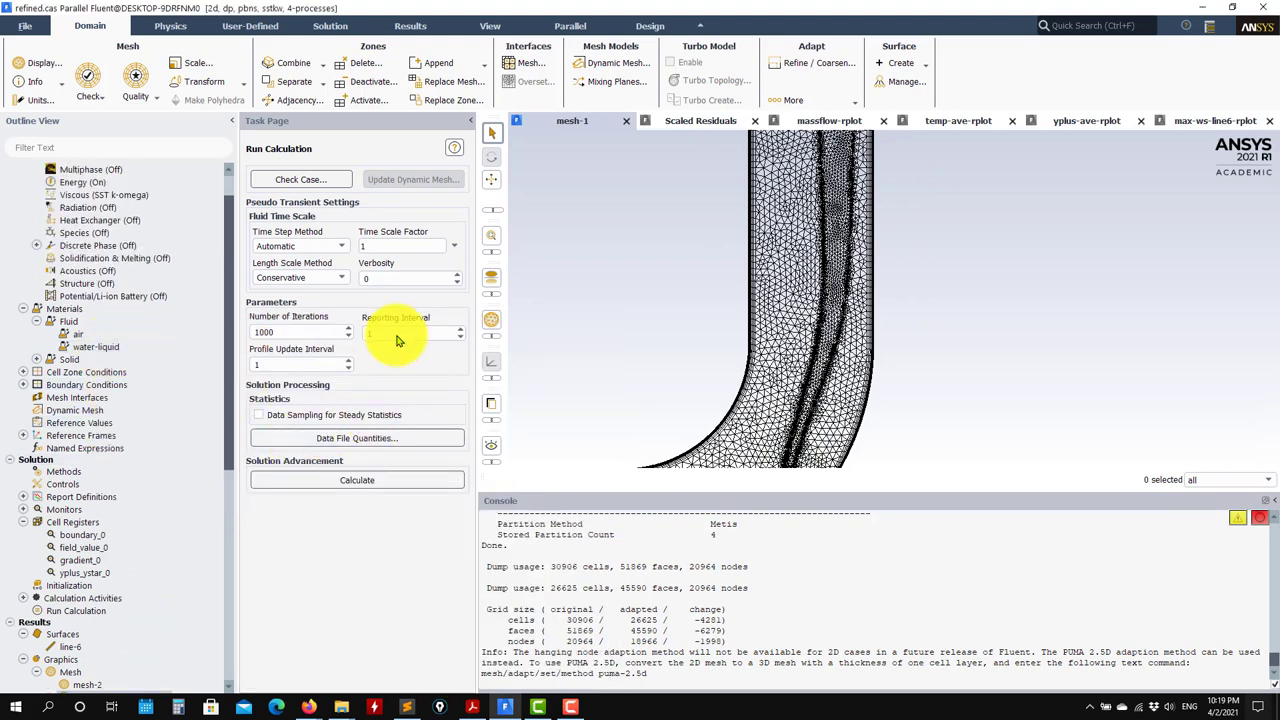
{"action": "scroll", "coordinate": [729, 318], "scroll_direction": "down", "scroll_amount": 2}
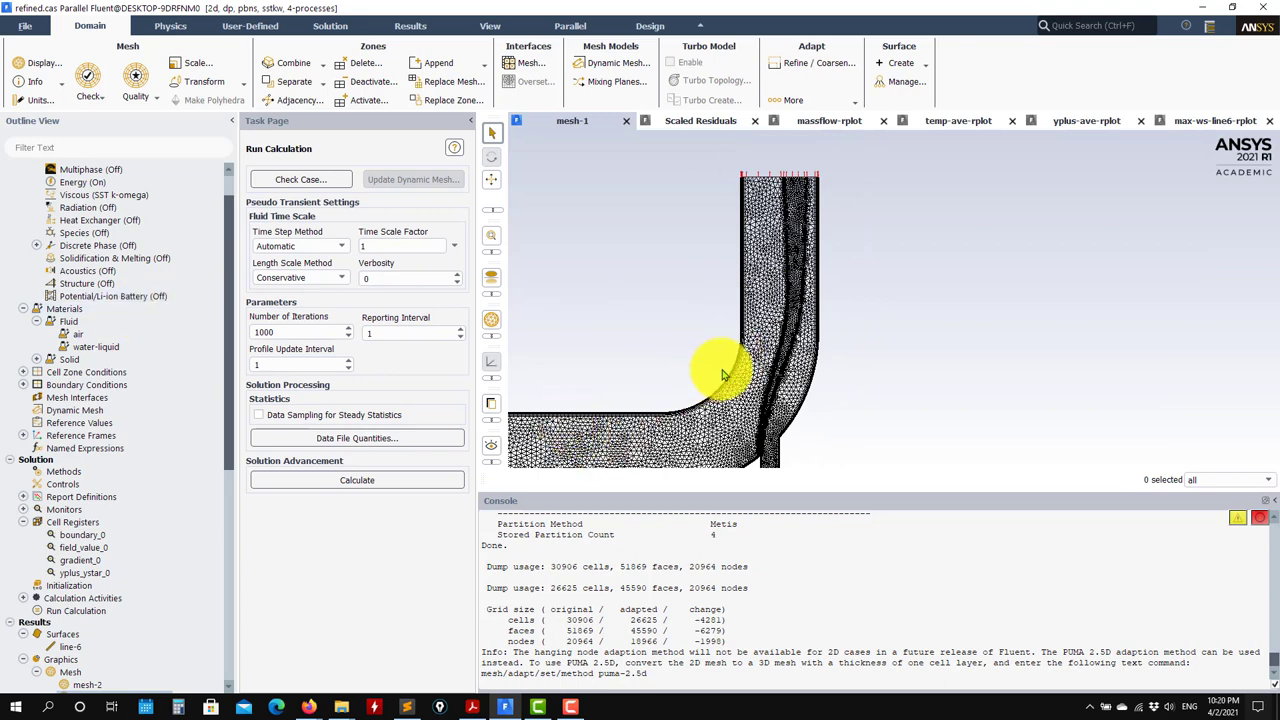
{"action": "left_click_drag", "start_coordinate": [752, 342], "coordinate": [874, 292]}
{"action": "scroll", "coordinate": [865, 334], "scroll_direction": "down", "scroll_amount": 1}
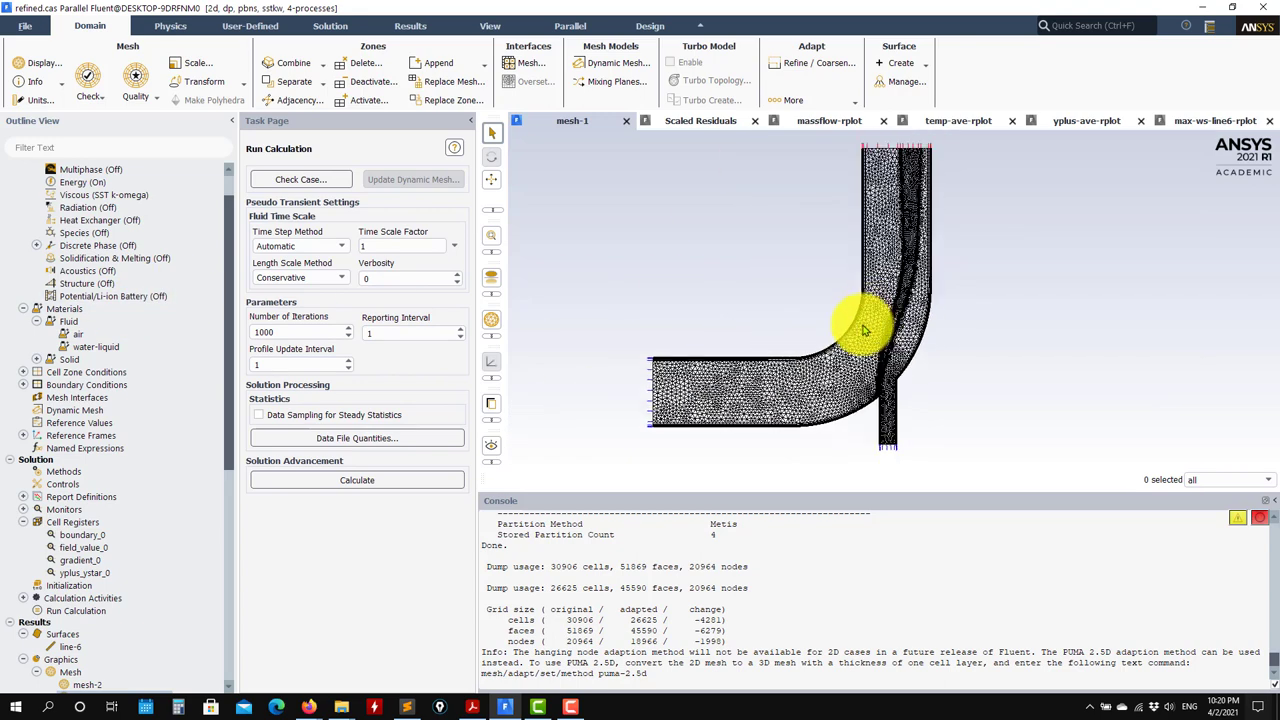
{"action": "scroll", "coordinate": [900, 300], "scroll_direction": "up", "scroll_amount": 5}
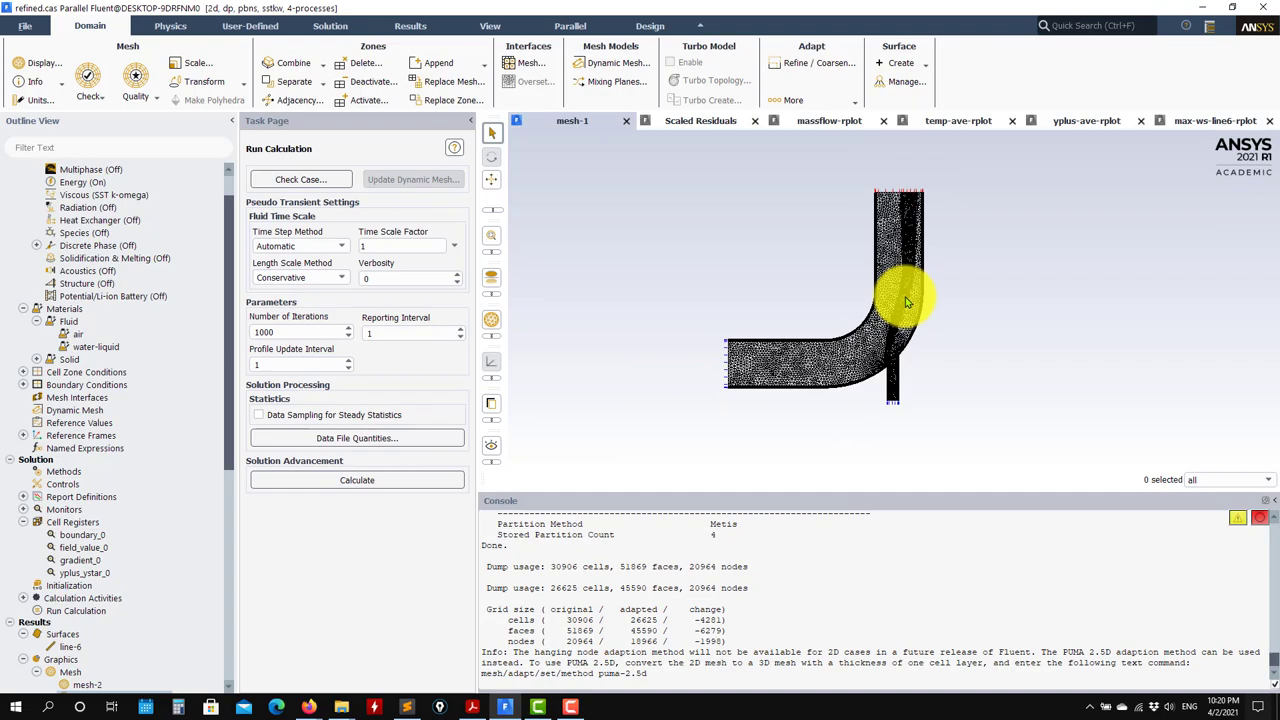
{"action": "scroll", "coordinate": [889, 232], "scroll_direction": "up", "scroll_amount": 4}
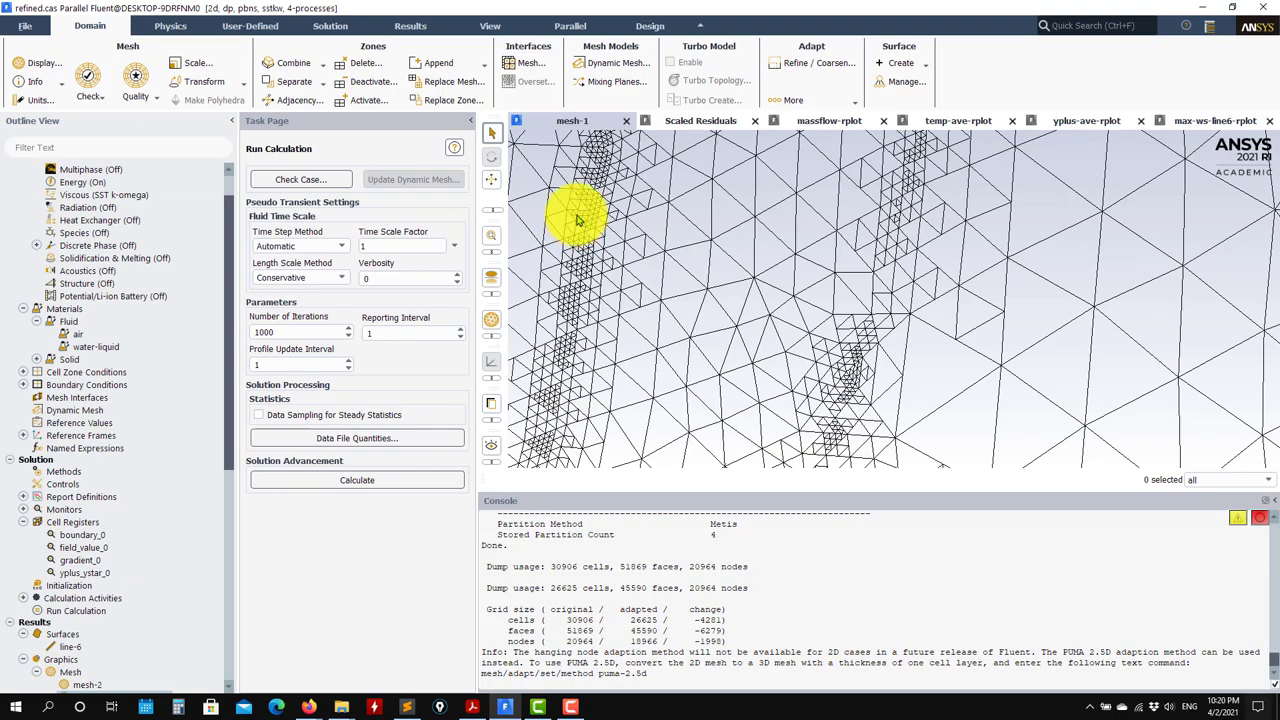
{"action": "scroll", "coordinate": [676, 287], "scroll_direction": "up", "scroll_amount": 6}
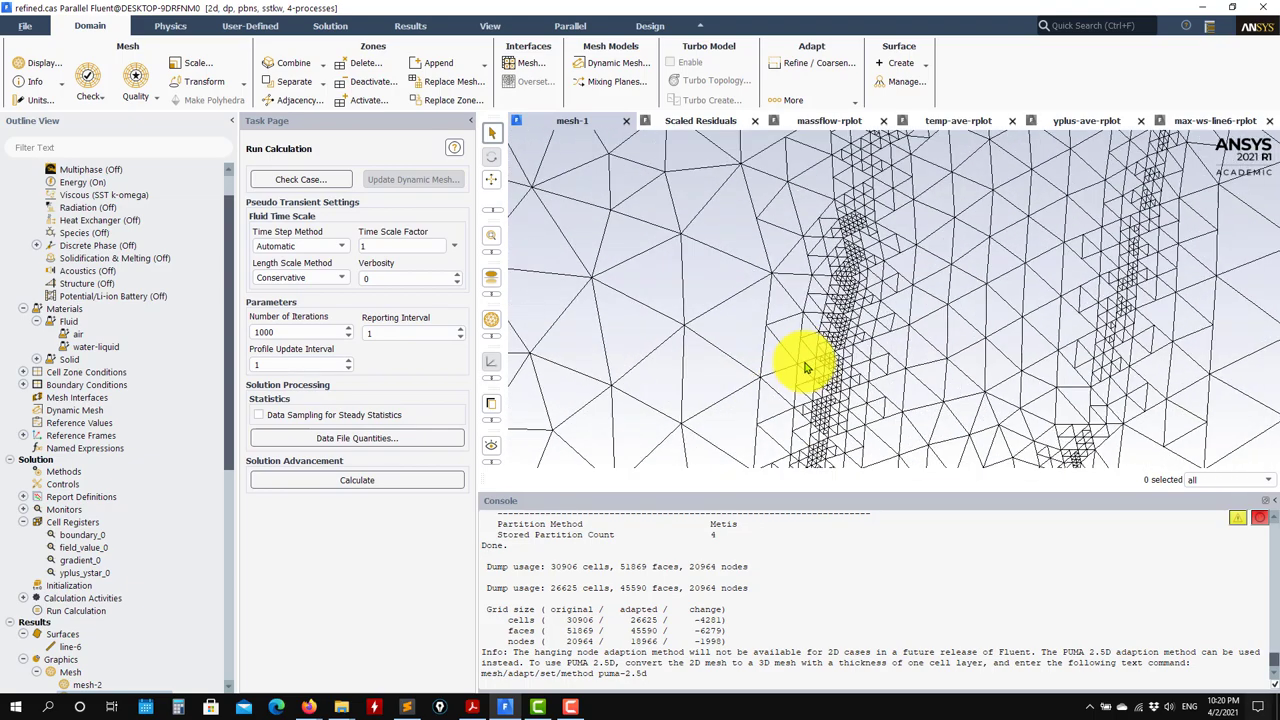
{"action": "scroll", "coordinate": [835, 362], "scroll_direction": "down", "scroll_amount": 5}
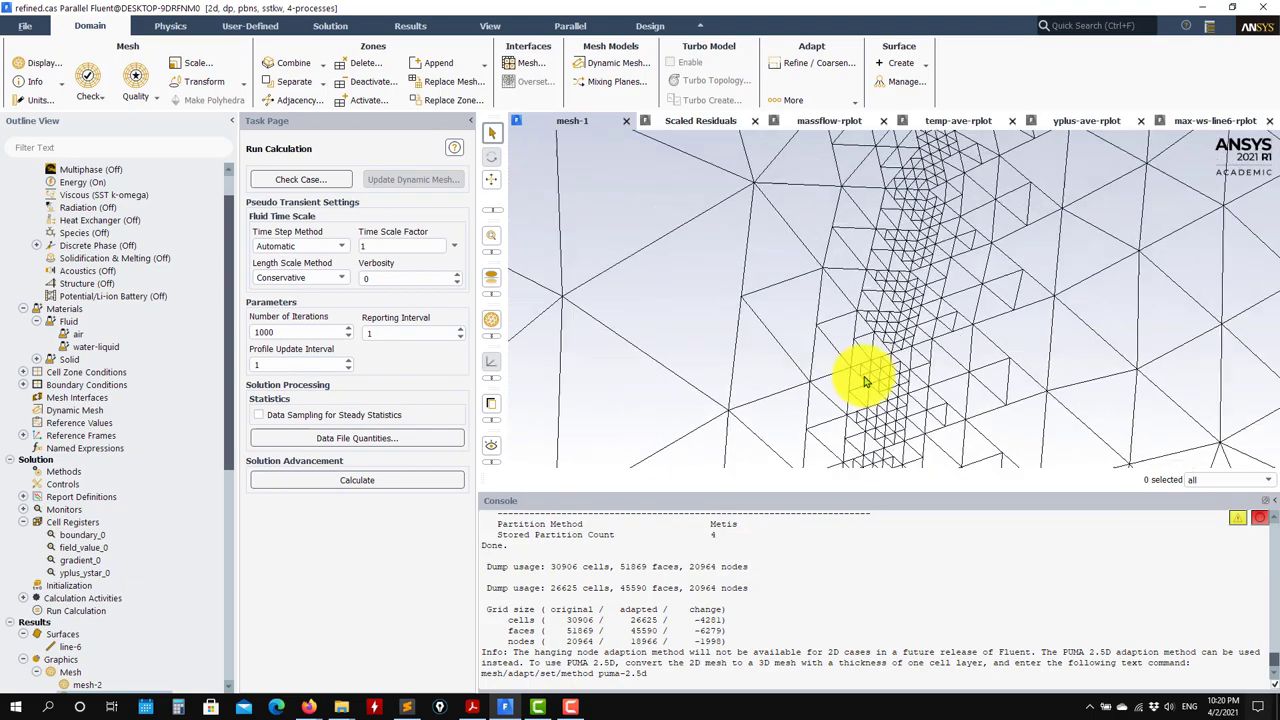
{"action": "scroll", "coordinate": [870, 375], "scroll_direction": "down", "scroll_amount": 6}
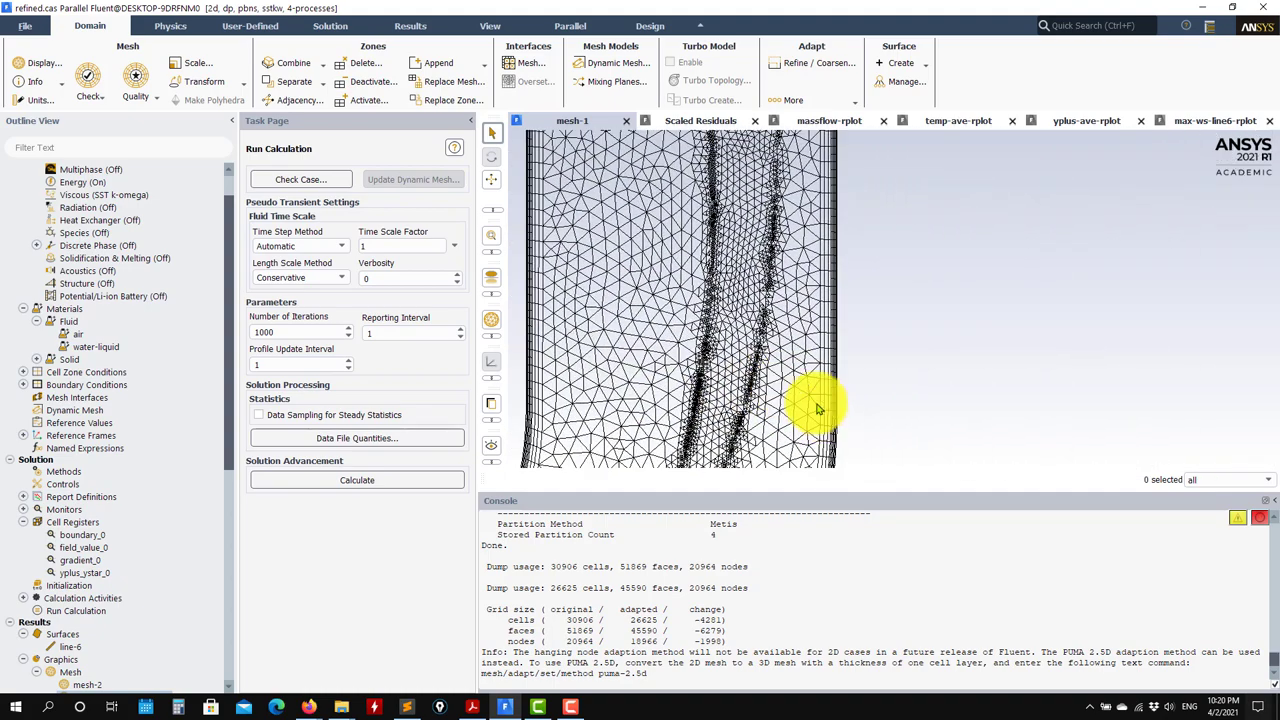
{"action": "scroll", "coordinate": [901, 387], "scroll_direction": "down", "scroll_amount": 2}
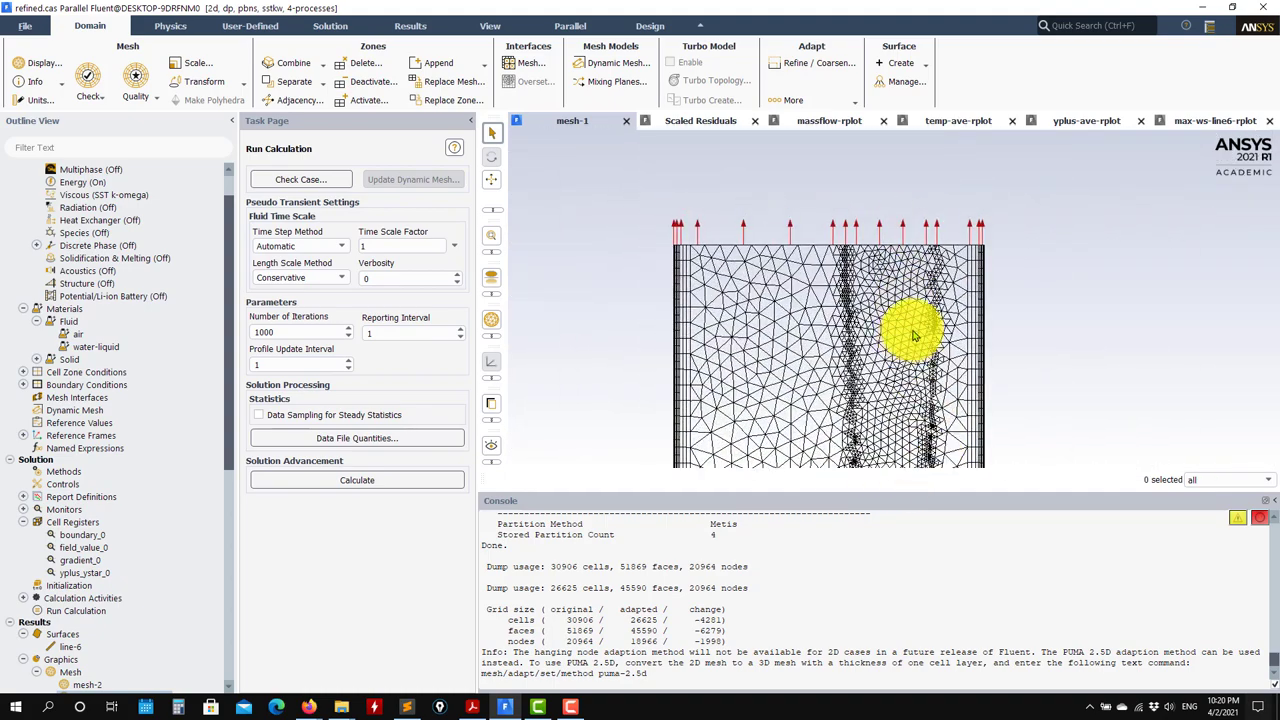
{"action": "scroll", "coordinate": [950, 310], "scroll_direction": "up", "scroll_amount": 2}
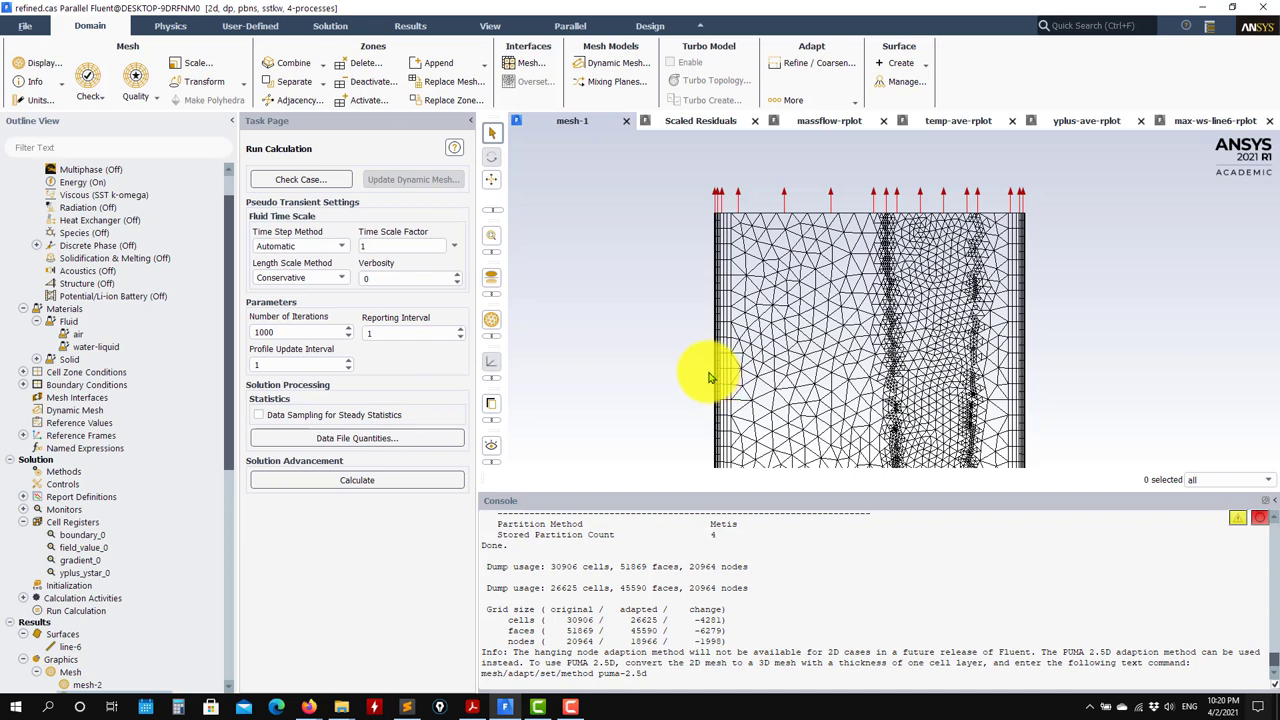
Highlight the console notice about the hanging node adaption method and its PUMA 2.5D replacement to read it
{"action": "left_click_drag", "start_coordinate": [651, 671], "coordinate": [498, 652]}
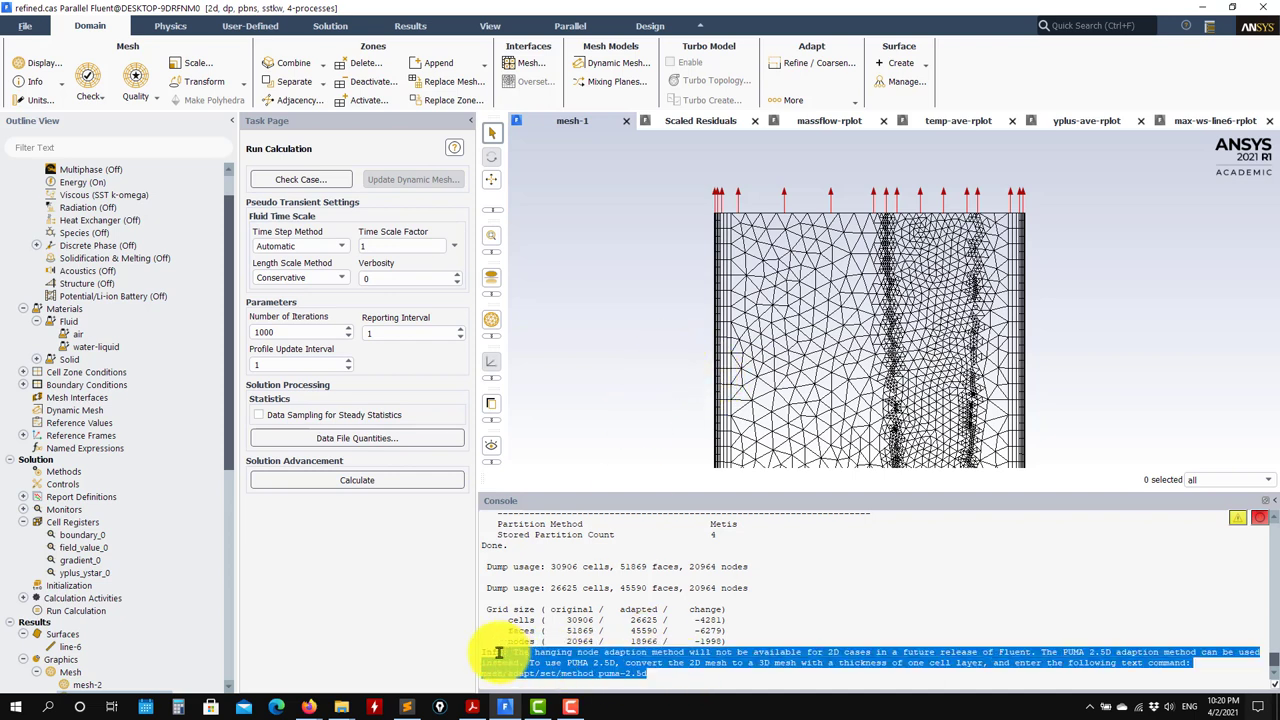
{"action": "left_click", "coordinate": [636, 651]}
{"action": "left_click_drag", "start_coordinate": [658, 655], "coordinate": [528, 664]}
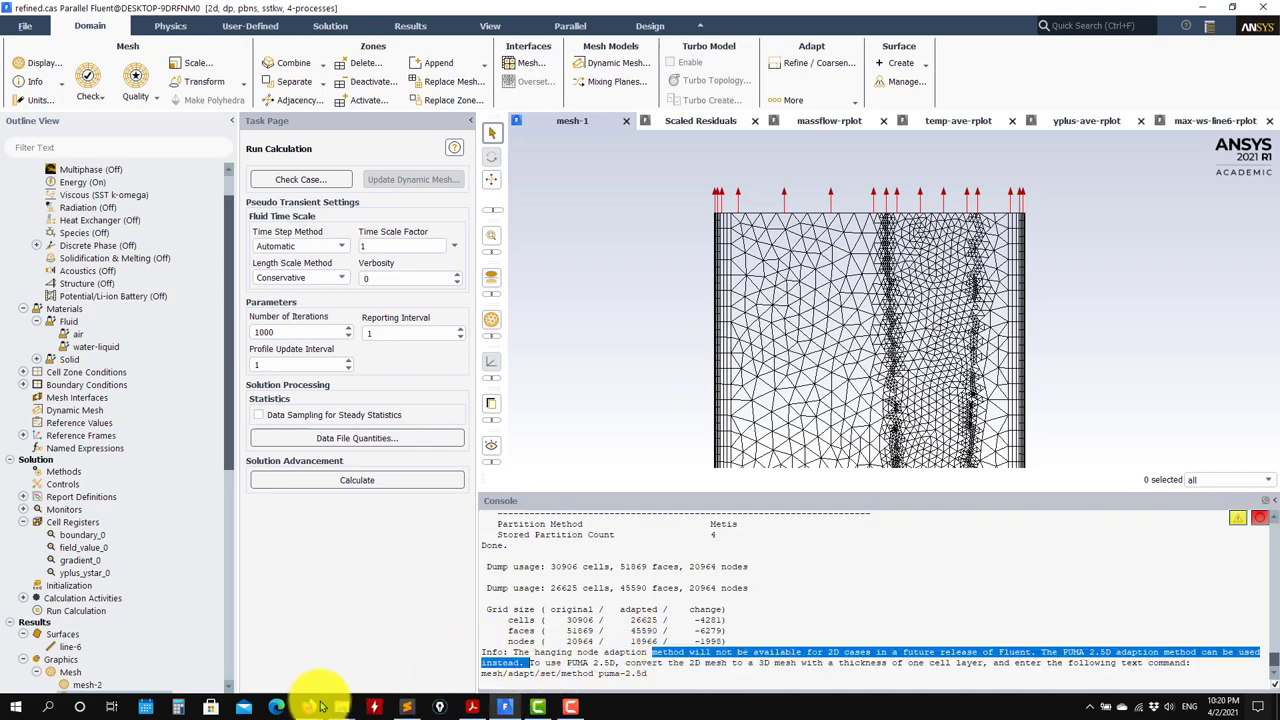
Switch to Firefox to check the 2D elbow tutorial list for the passive scalar tutorial, then return to Fluent
{"action": "mouse_move", "coordinate": [310, 705]}
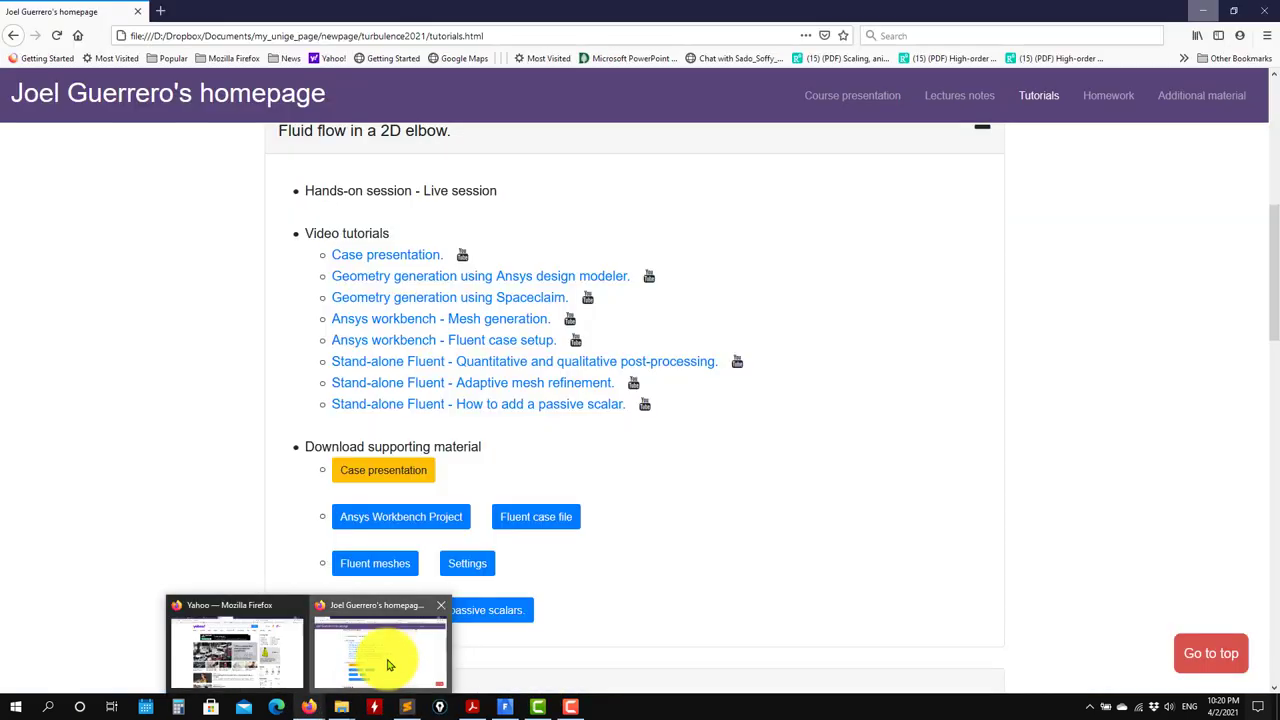
{"action": "left_click", "coordinate": [385, 650]}
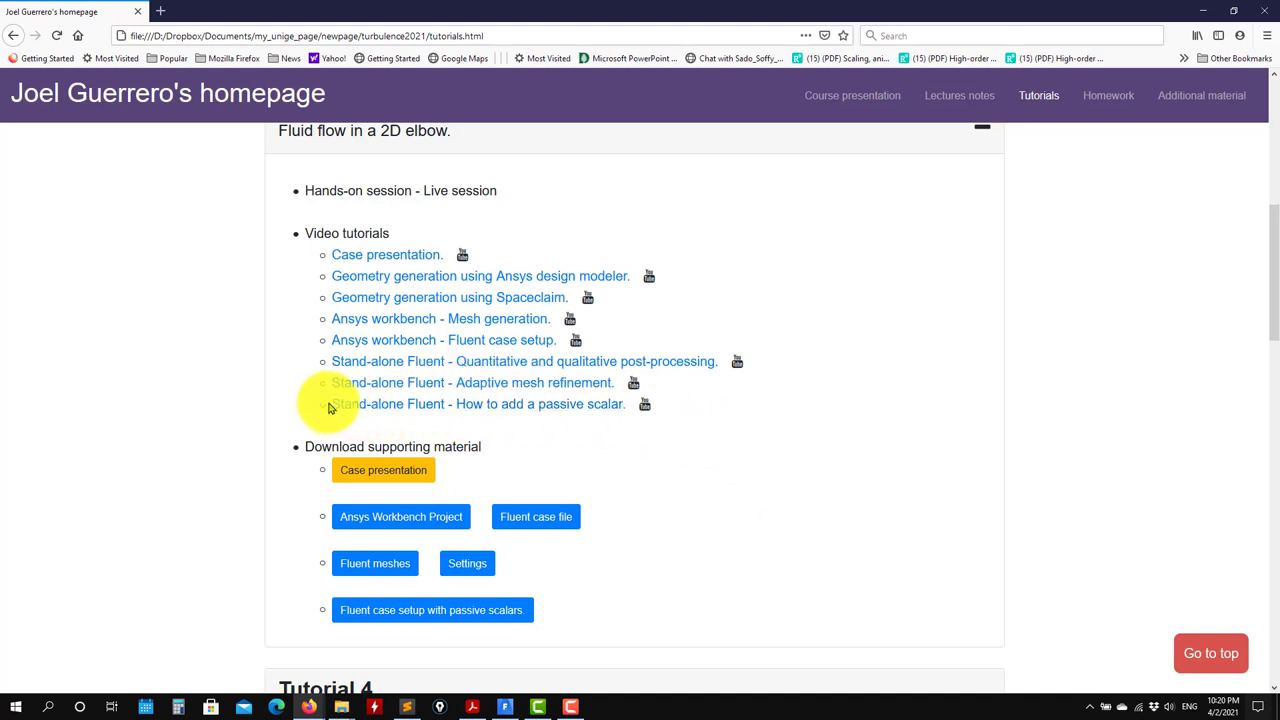
{"action": "mouse_move", "coordinate": [622, 407]}
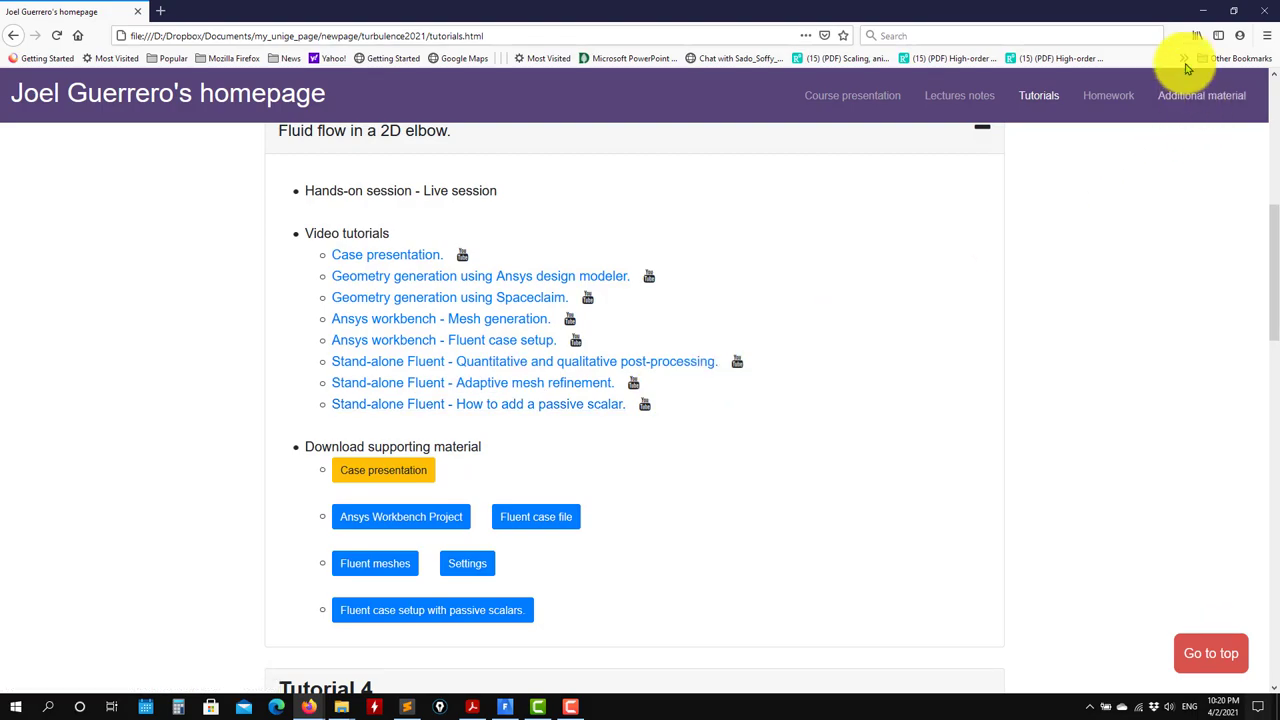
{"action": "left_click", "coordinate": [1203, 10]}
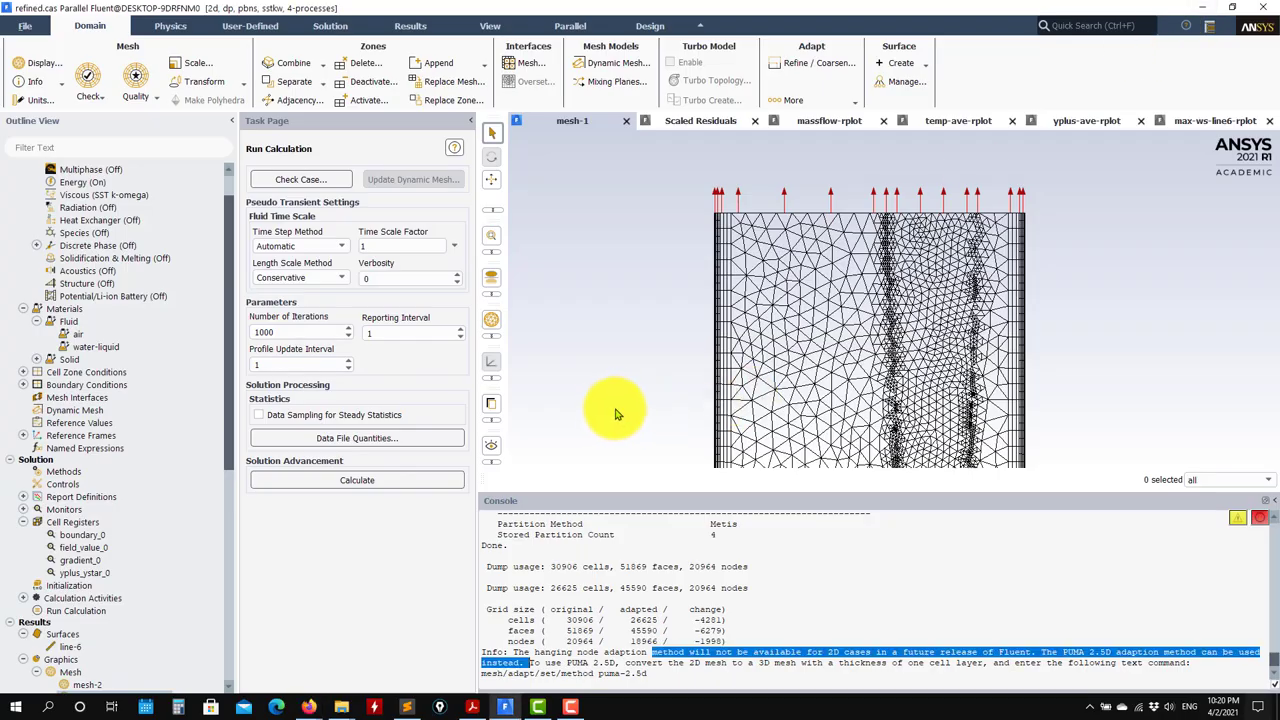